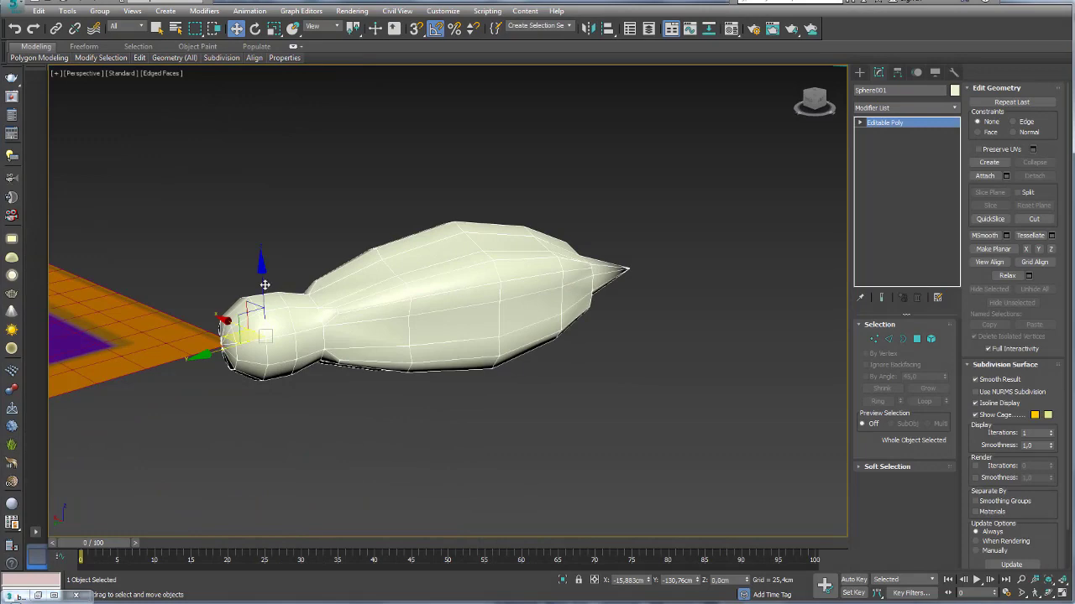
Mirror-copy the tassel on X and move the copy to the carpet's opposite corner
mouse_move(264, 286)
middle_mouse_down("alt")
mouse_move(270, 366)
mouse_move(250, 372)
mouse_move(227, 292)
mouse_move(238, 277)
middle_mouse_up("alt")
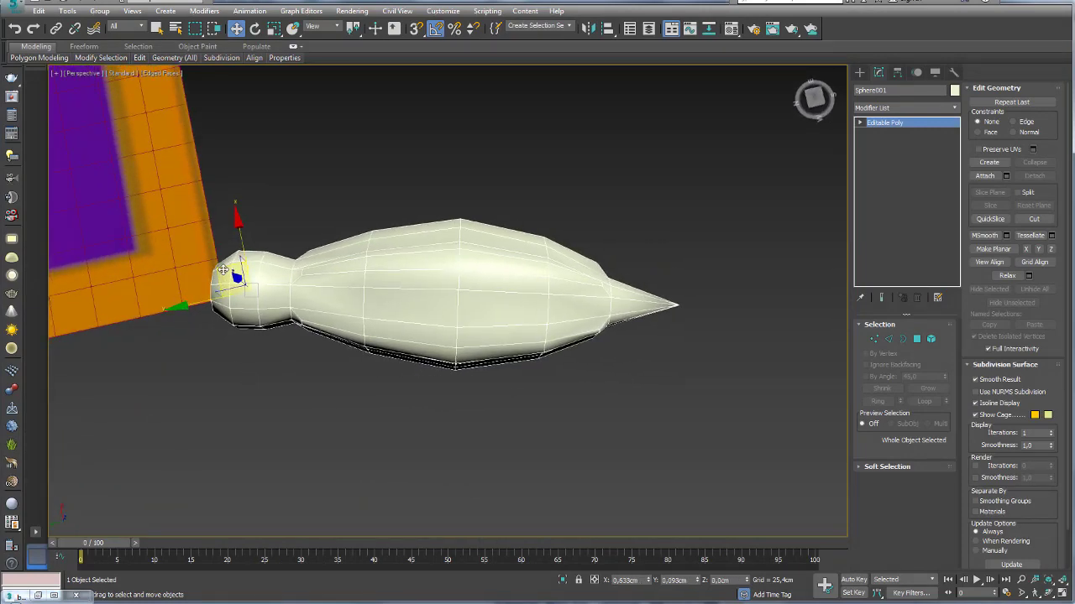
scroll(425, 234, "down", 5)
mouse_move(426, 233)
middle_mouse_down("alt")
mouse_move(402, 240)
mouse_move(414, 303)
mouse_move(456, 294)
mouse_move(427, 339)
mouse_move(445, 328)
middle_mouse_up("alt")
scroll(402, 240, "up", 3)
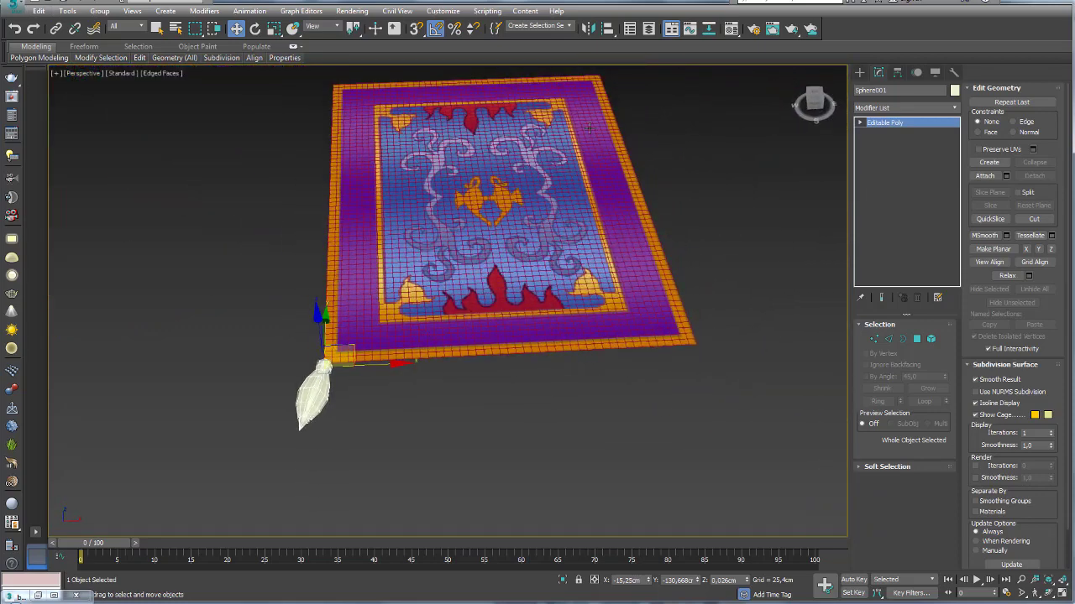
left_click(589, 30)
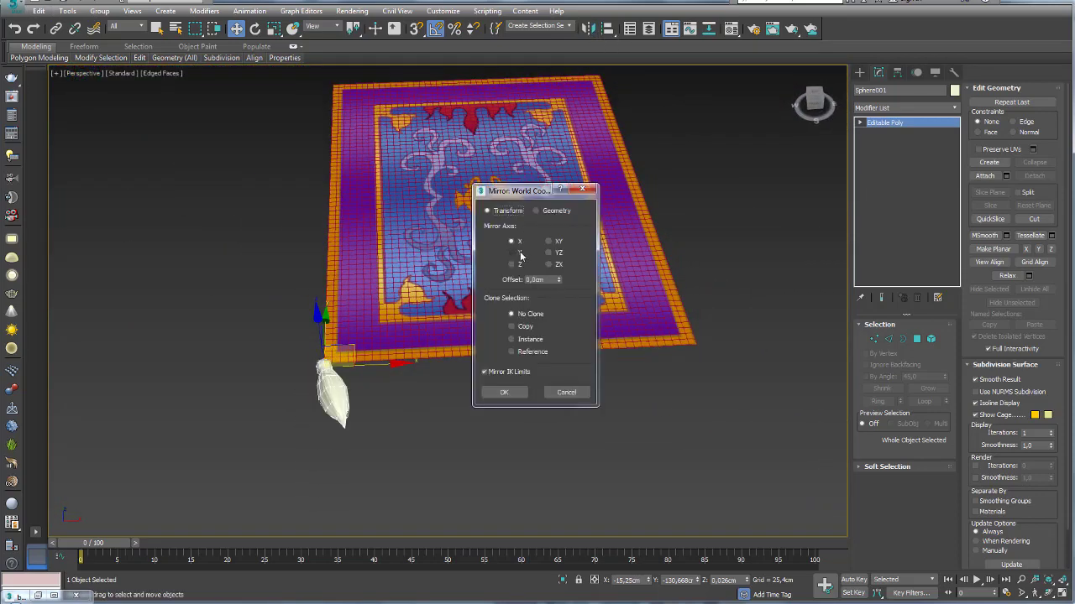
left_click(515, 329)
left_click(515, 395)
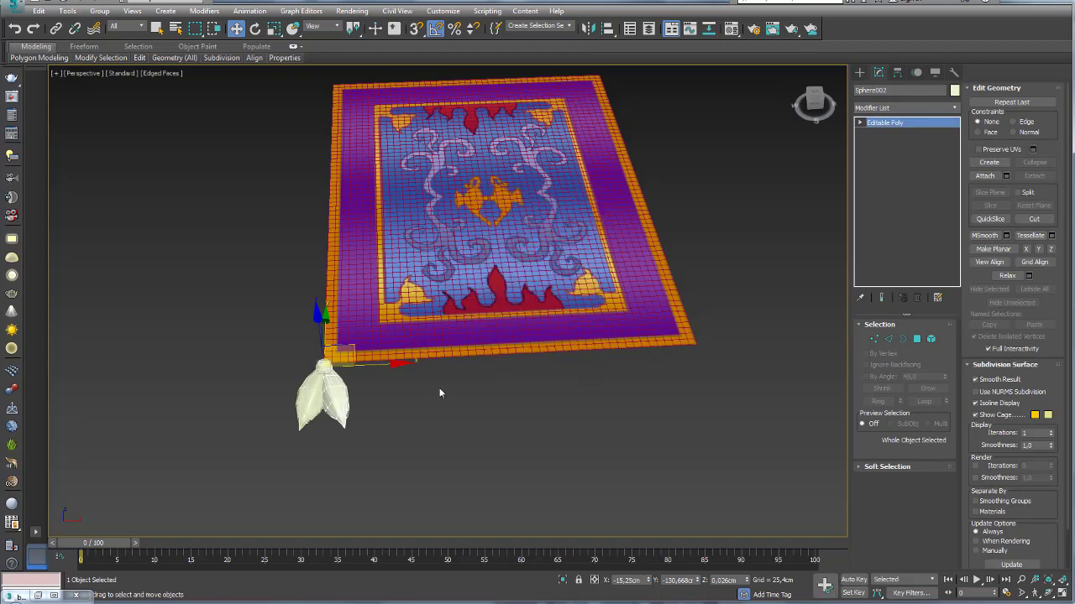
left_click_drag(376, 367, 756, 368)
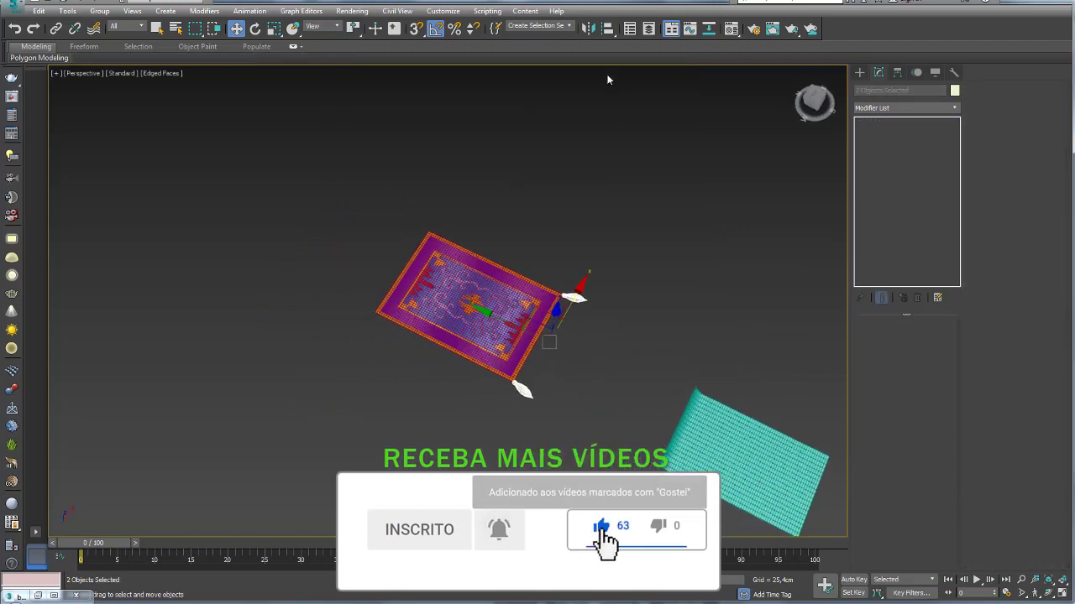
Mirror-copy the tassel pair, then undo the misplaced copies
left_click(588, 29)
left_click(502, 392)
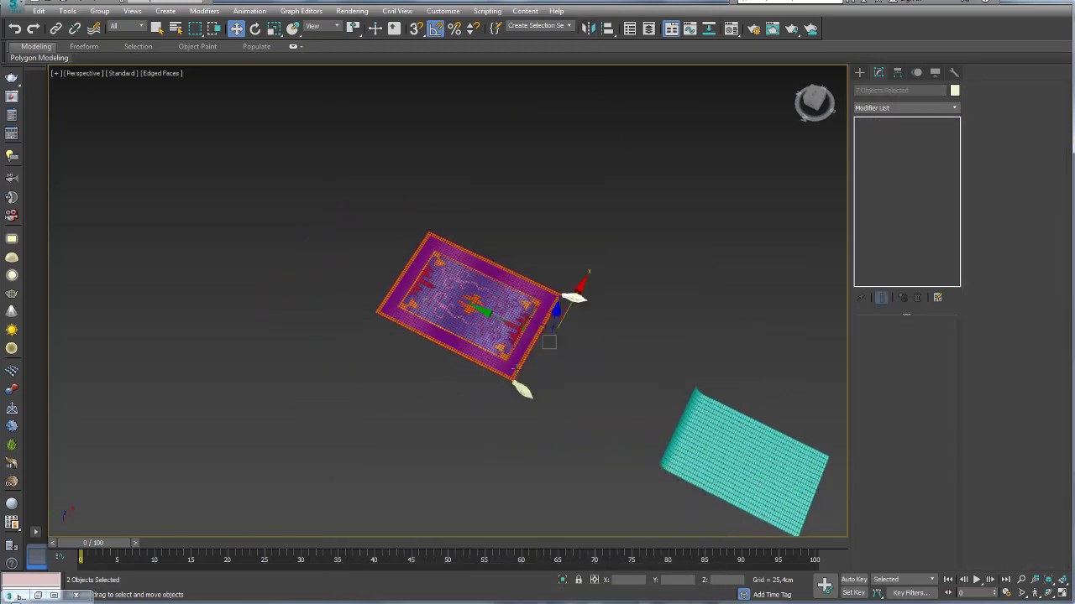
middle_click_drag(506, 322, 512, 299)
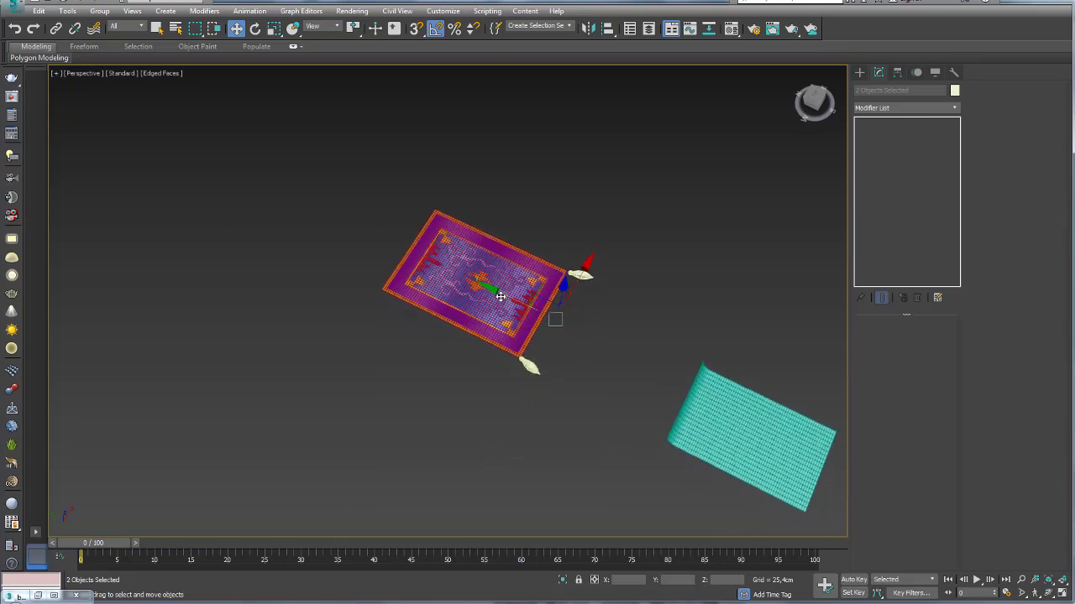
left_click_drag(499, 297, 433, 262)
key("ctrl+z")
Select both tassels, mirror-copy them on Y, and move the copies to the remaining corners
left_click(593, 246)
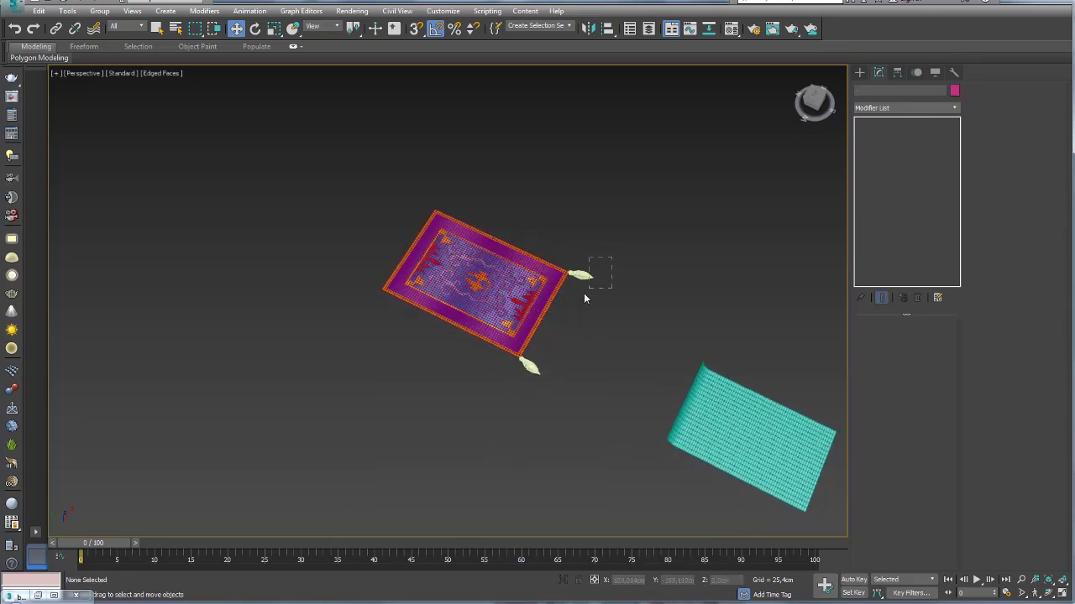
left_click_drag(585, 298, 587, 290)
left_click(529, 365, "ctrl")
left_click(587, 28)
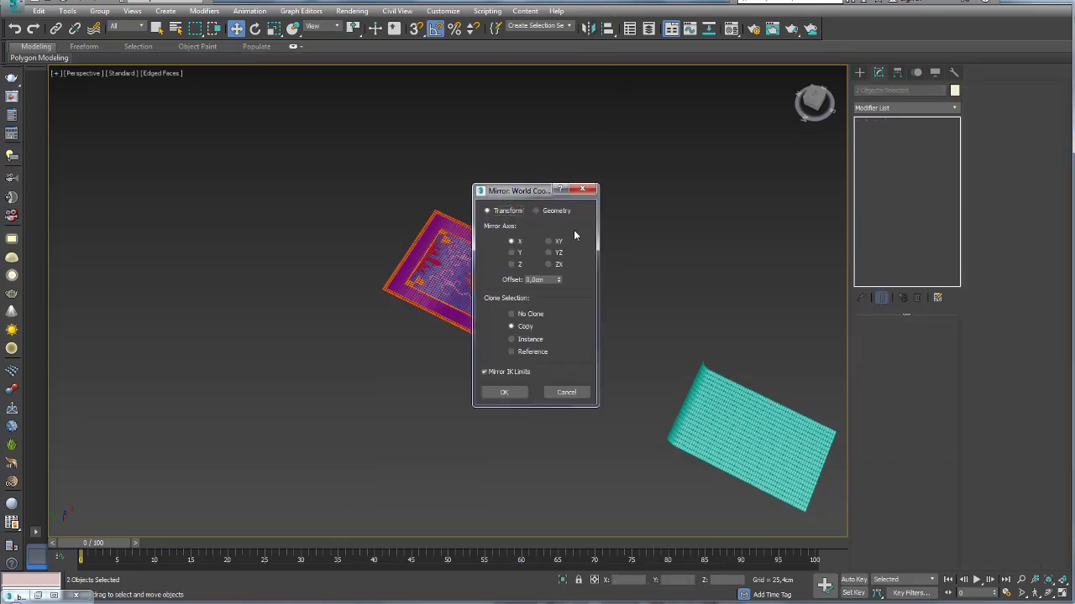
mouse_move(512, 190)
left_mouse_down()
mouse_move(663, 173)
mouse_move(706, 150)
left_mouse_up()
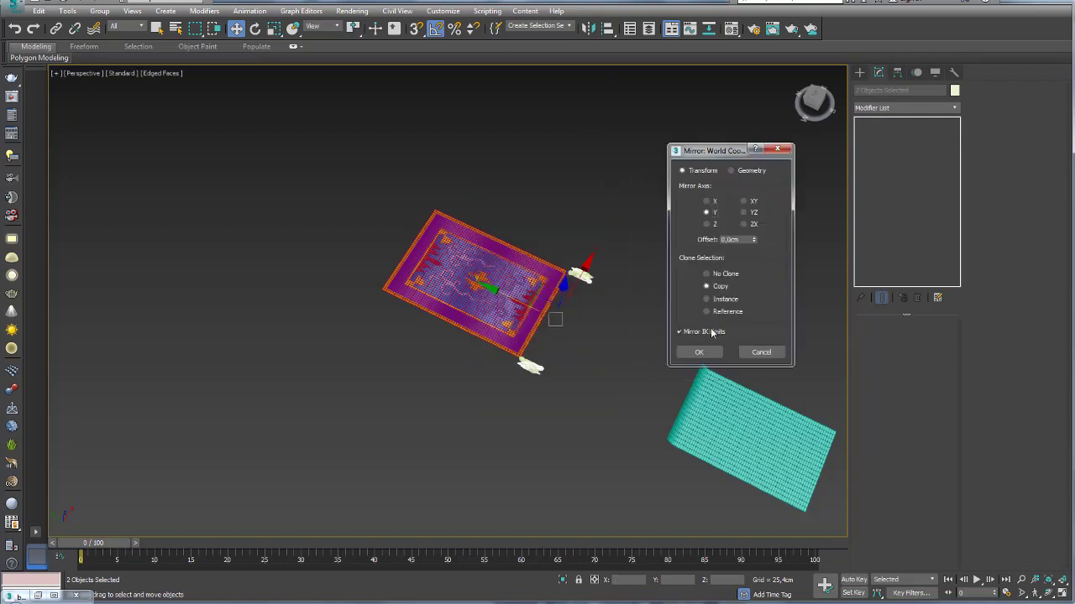
left_click(714, 356)
left_click_drag(508, 295, 340, 230)
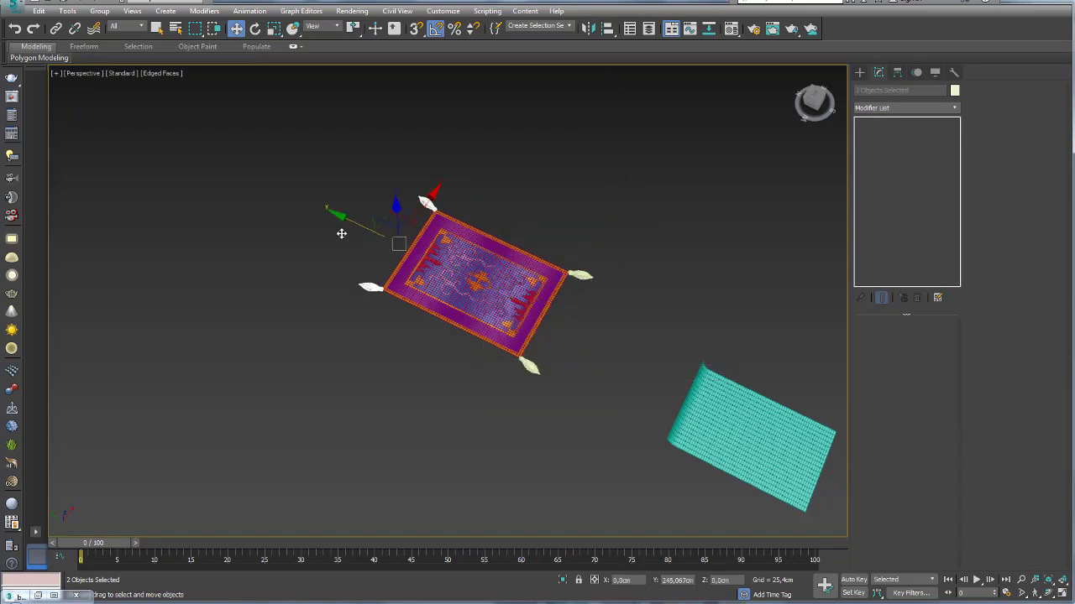
scroll(346, 232, "up", 5)
scroll(394, 269, "up", 3)
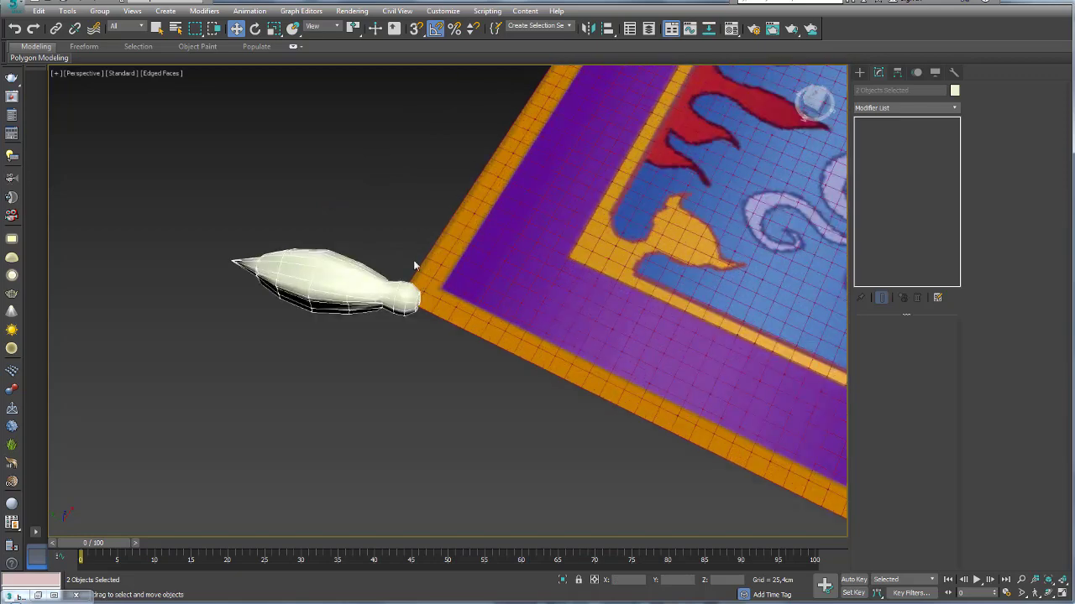
scroll(448, 156, "down", 1)
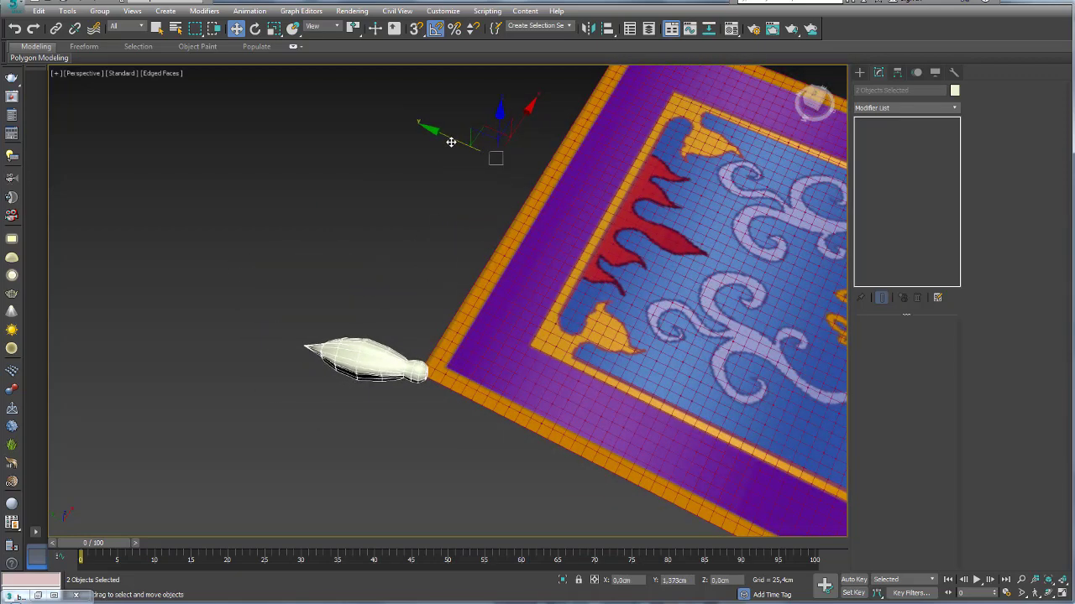
scroll(449, 151, "down", 6)
mouse_move(603, 234)
middle_mouse_down("alt")
mouse_move(479, 264)
mouse_move(440, 256)
mouse_move(542, 295)
mouse_move(569, 244)
mouse_move(721, 272)
middle_mouse_up("alt")
scroll(479, 263, "up", 4)
Attach all four tassels to Plane001 using Edit Poly's Attach
left_click(578, 245)
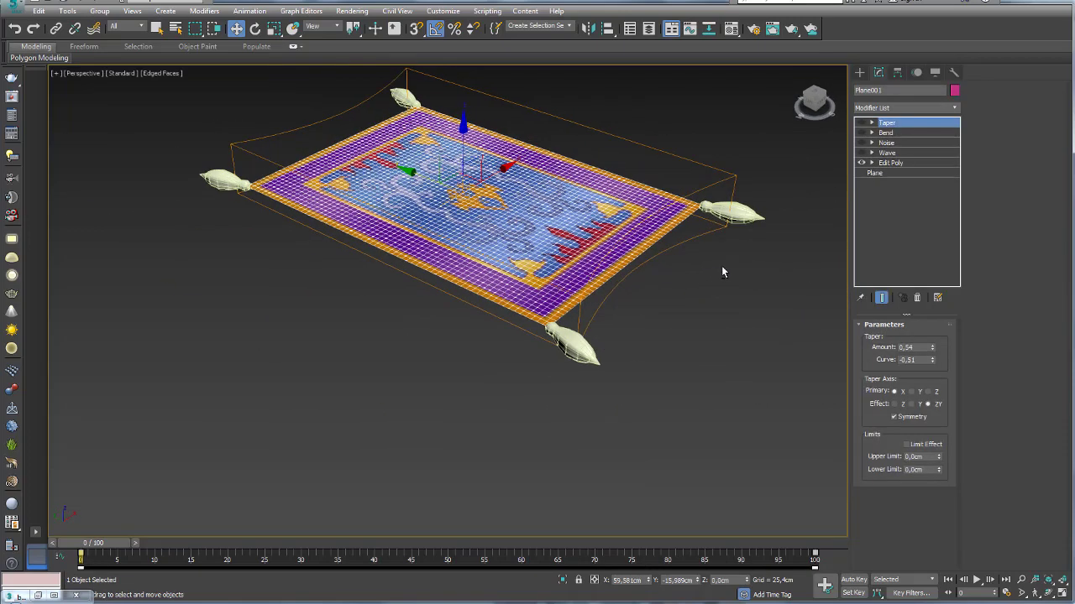
left_click(892, 164)
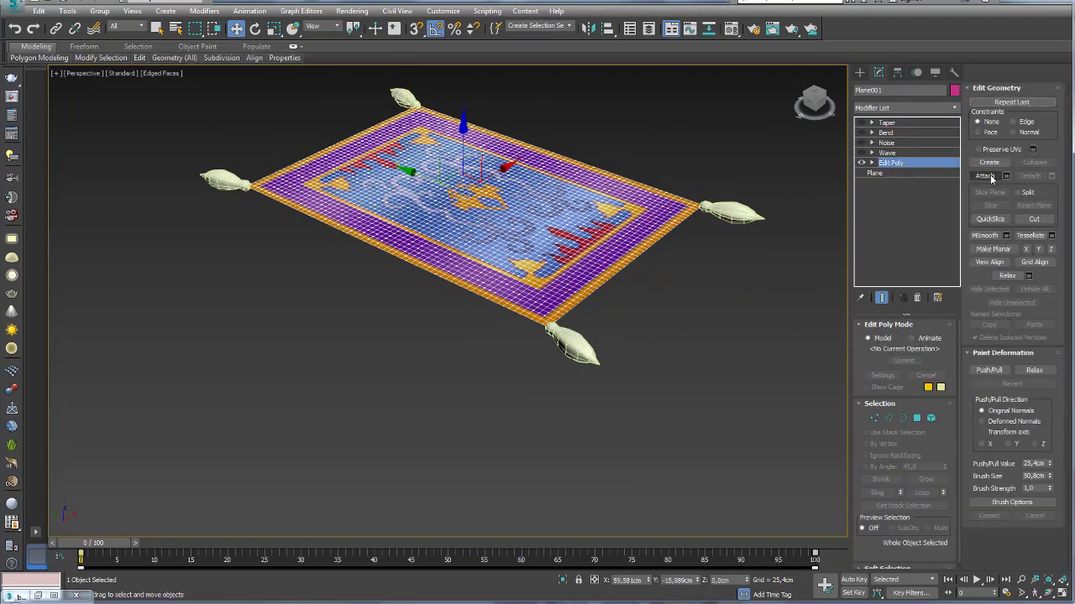
left_click(987, 177)
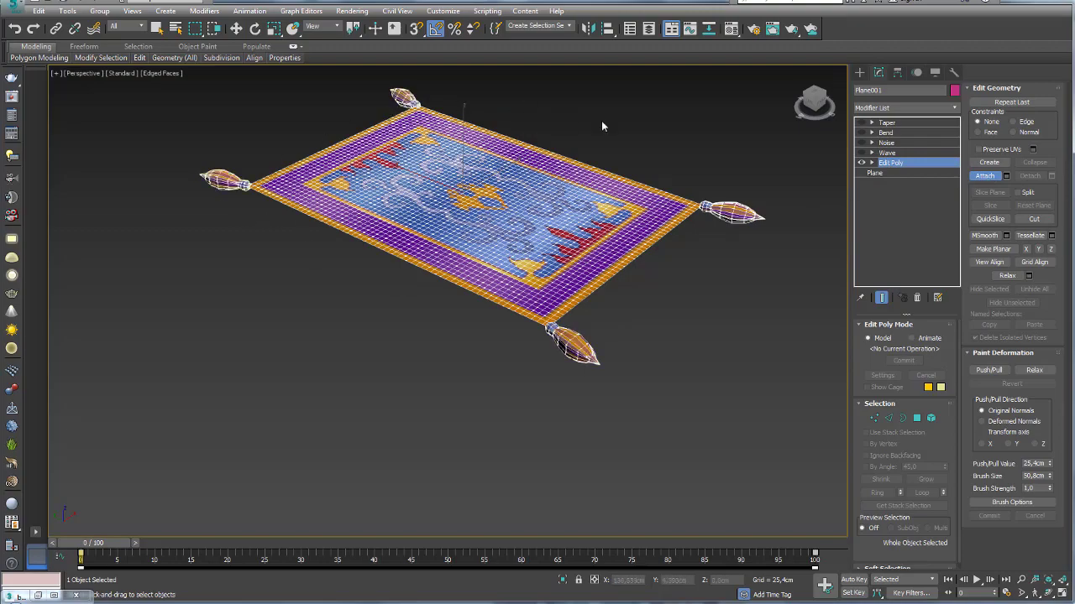
key("w")
Turn off Edged Faces and inspect the textured rug and its tassels from several angles
mouse_move(692, 125)
middle_mouse_down("alt")
mouse_move(681, 231)
mouse_move(638, 252)
middle_mouse_up("alt")
key("F4")
middle_click_drag(649, 360, 588, 379, "alt")
scroll(587, 378, "up", 10)
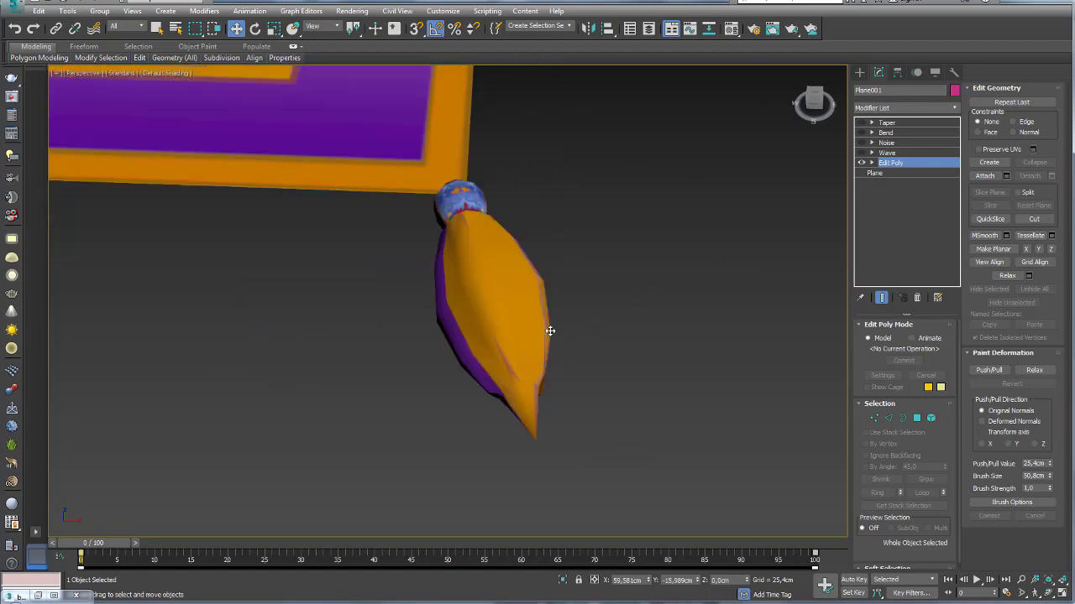
middle_click_drag(463, 217, 453, 361, "alt")
scroll(424, 303, "up", 5)
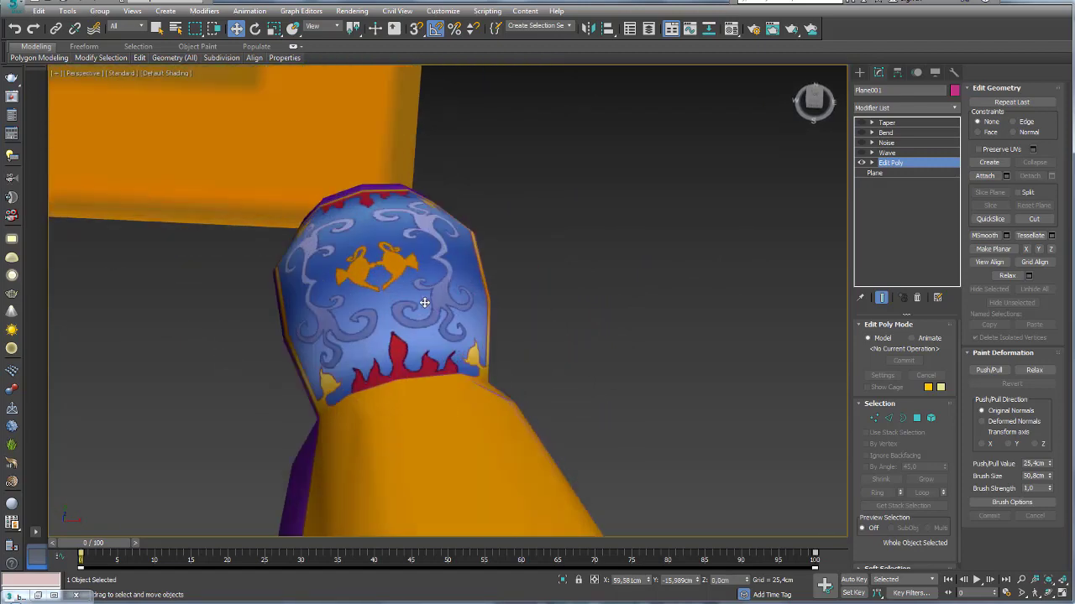
scroll(353, 294, "down", 5)
scroll(353, 294, "down", 3)
middle_click_drag(353, 293, 504, 319, "alt")
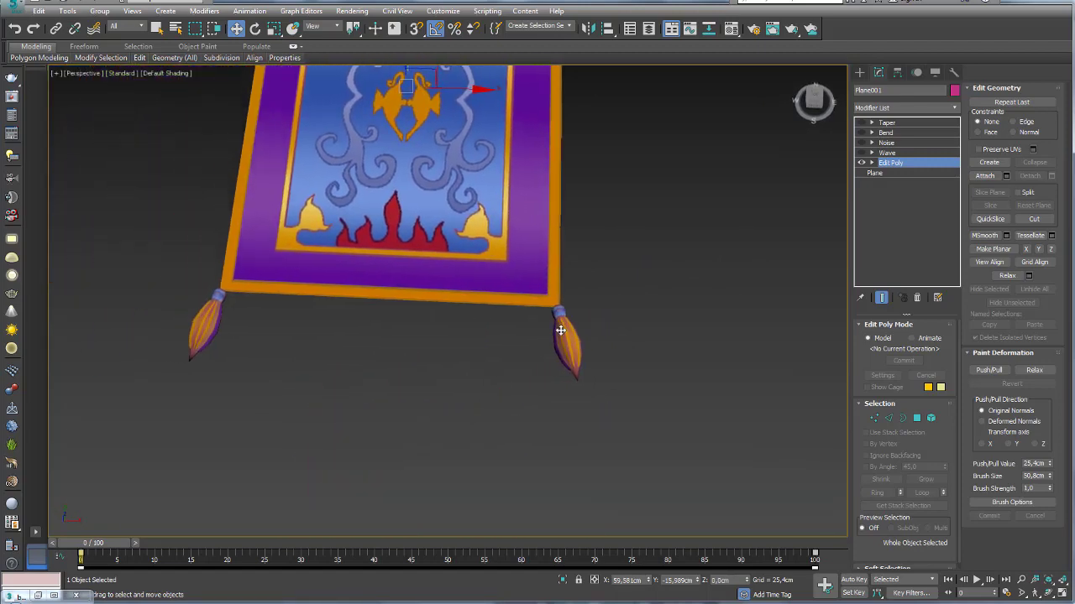
scroll(565, 321, "up", 4)
scroll(565, 322, "down", 5)
mouse_move(611, 313)
middle_mouse_down("alt")
mouse_move(593, 304)
mouse_move(506, 312)
middle_mouse_up("alt")
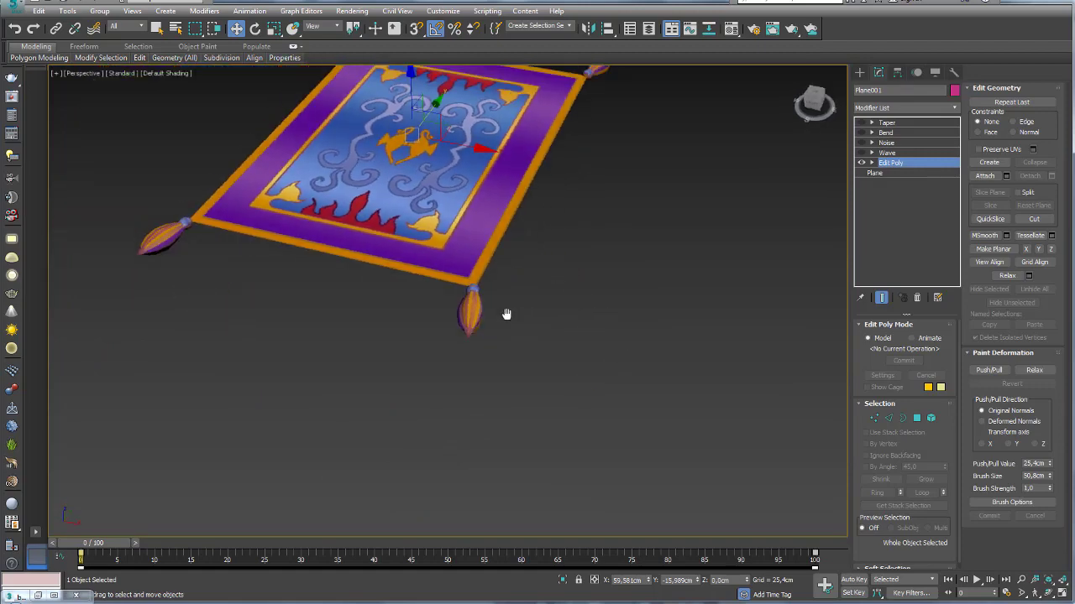
scroll(507, 311, "down", 2)
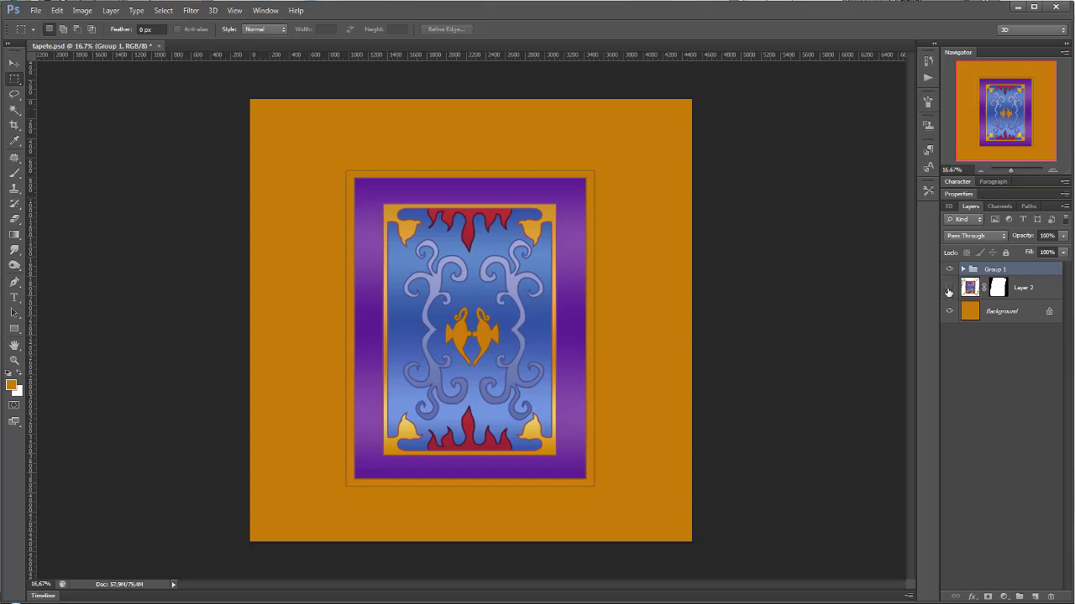
left_click(949, 291)
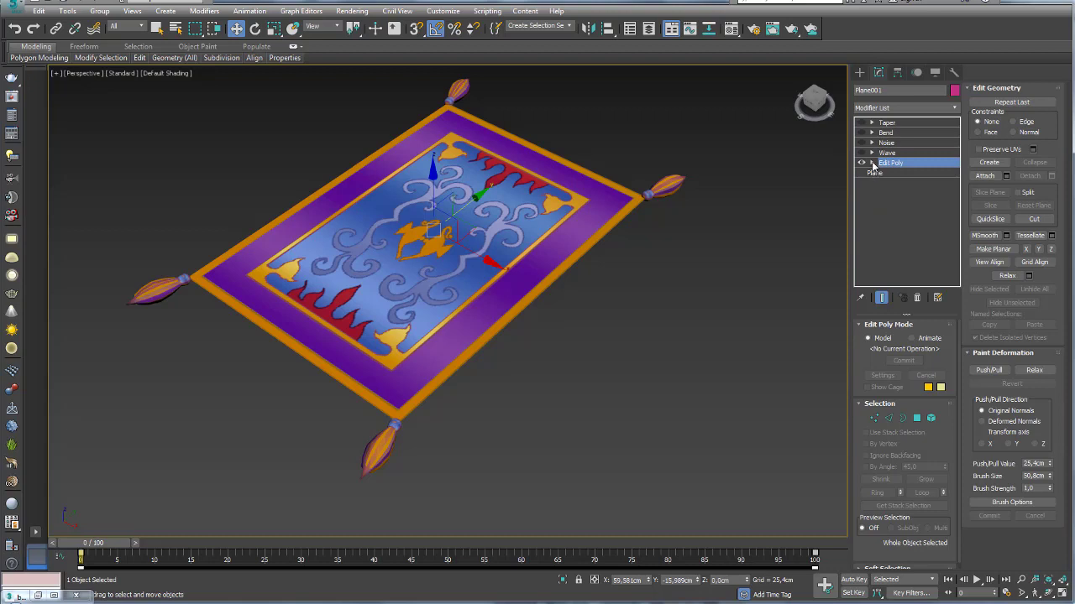
Select the four tassel elements, add a UVW Map modifier, and expand its Gizmo
left_click(903, 215)
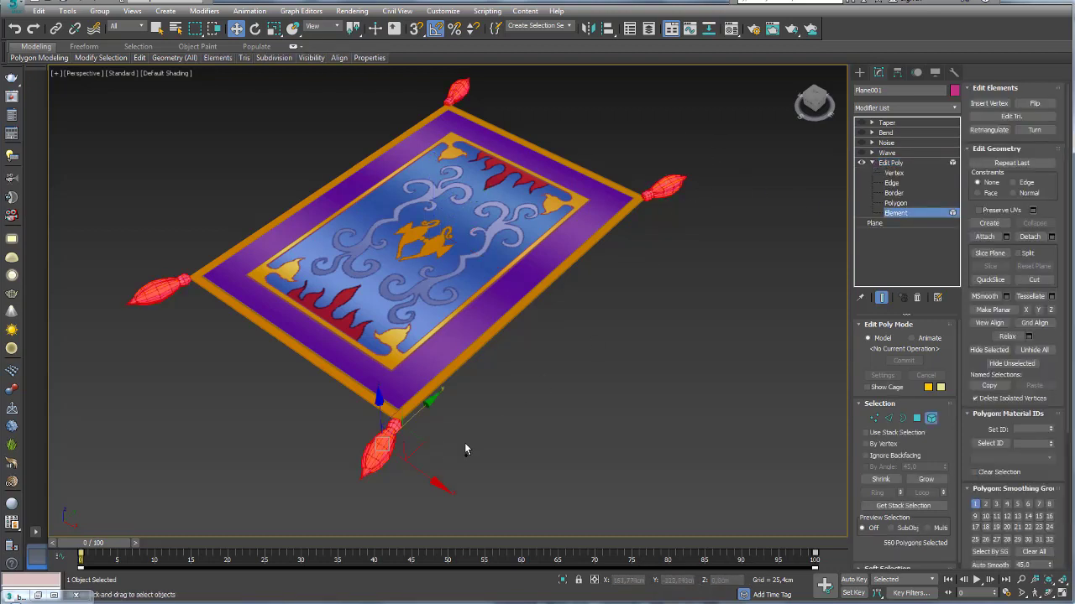
middle_click_drag(354, 474, 667, 427, "alt")
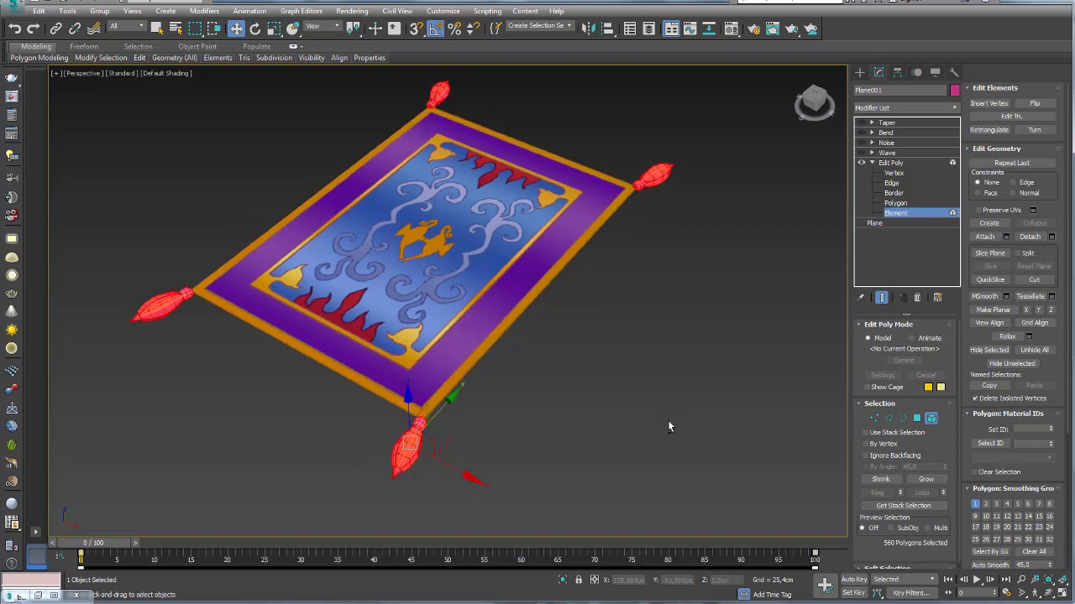
left_click(957, 109)
left_click_drag(957, 153, 957, 447)
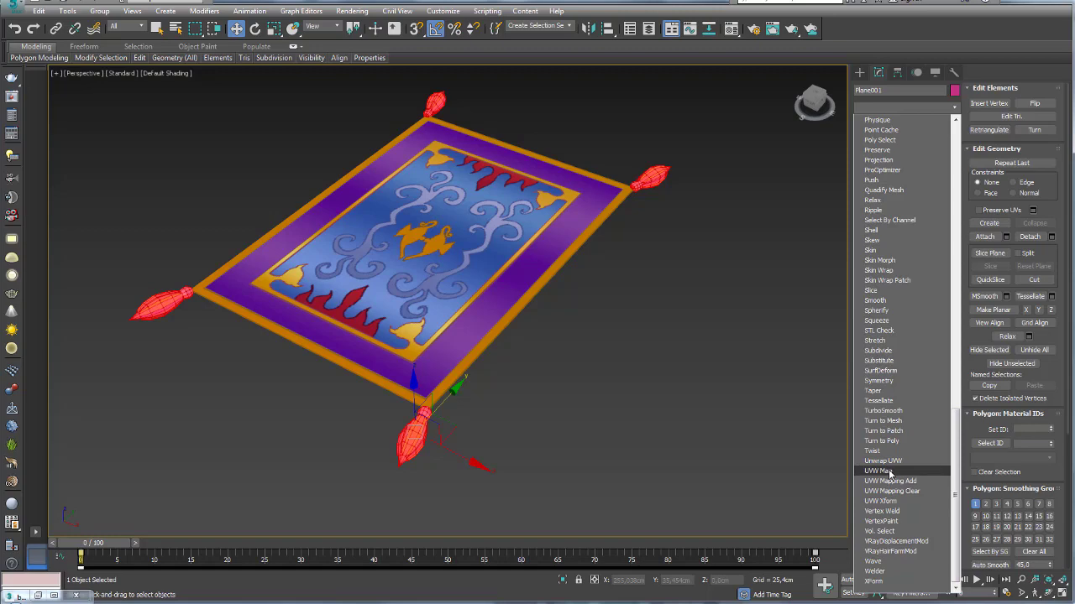
left_click(889, 473)
mouse_move(621, 372)
middle_mouse_down("alt")
mouse_move(664, 419)
mouse_move(669, 395)
mouse_move(574, 309)
middle_mouse_up("alt")
scroll(574, 309, "down", 3)
middle_click_drag(701, 360, 460, 266, "alt")
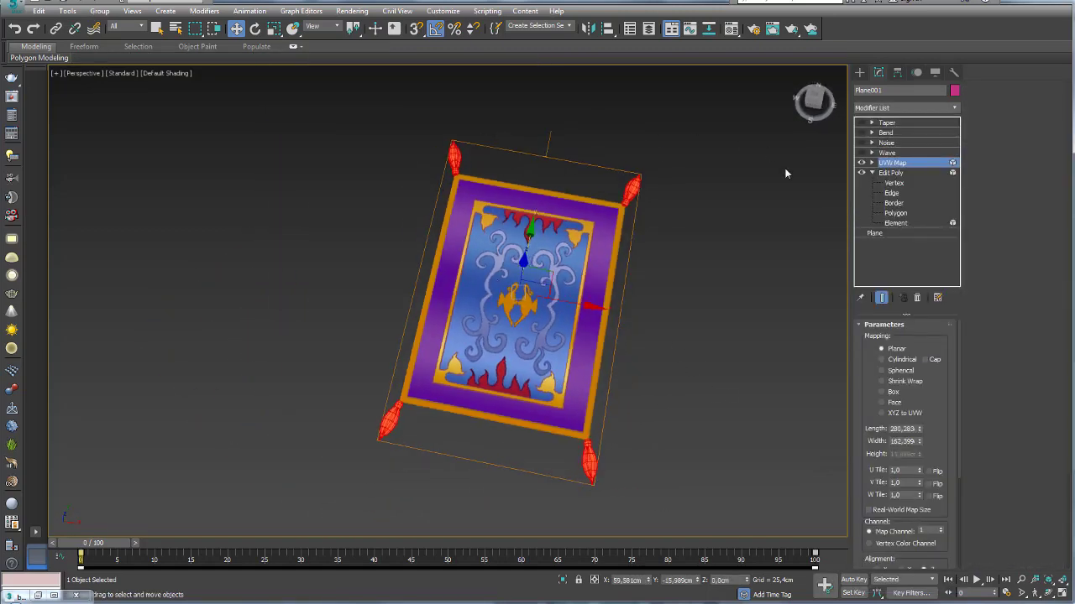
mouse_move(786, 173)
middle_mouse_down("alt")
mouse_move(697, 280)
mouse_move(559, 336)
mouse_move(607, 359)
middle_mouse_up("alt")
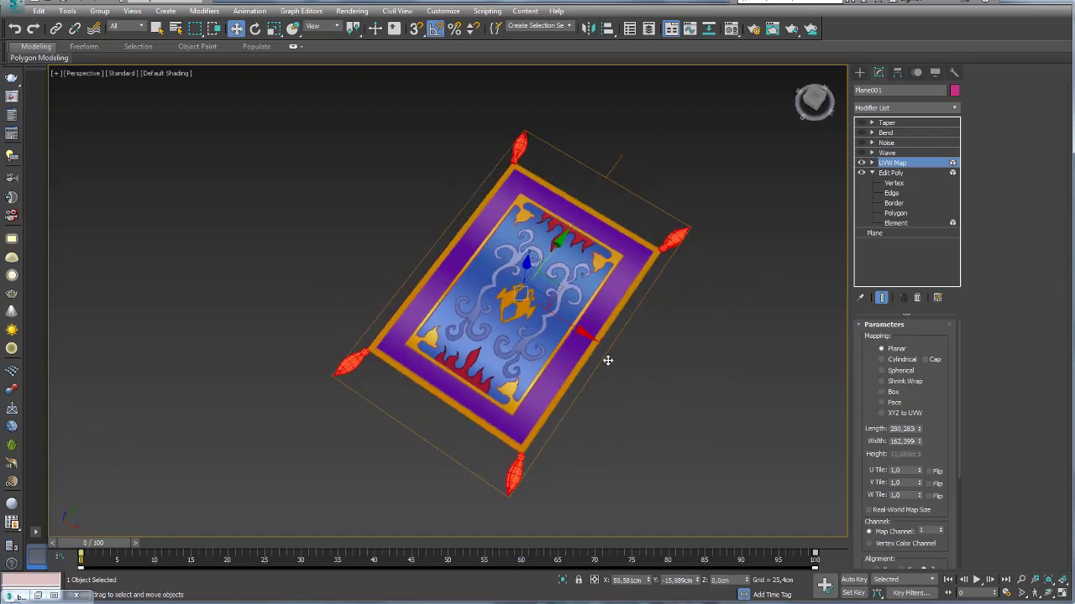
left_click(874, 164)
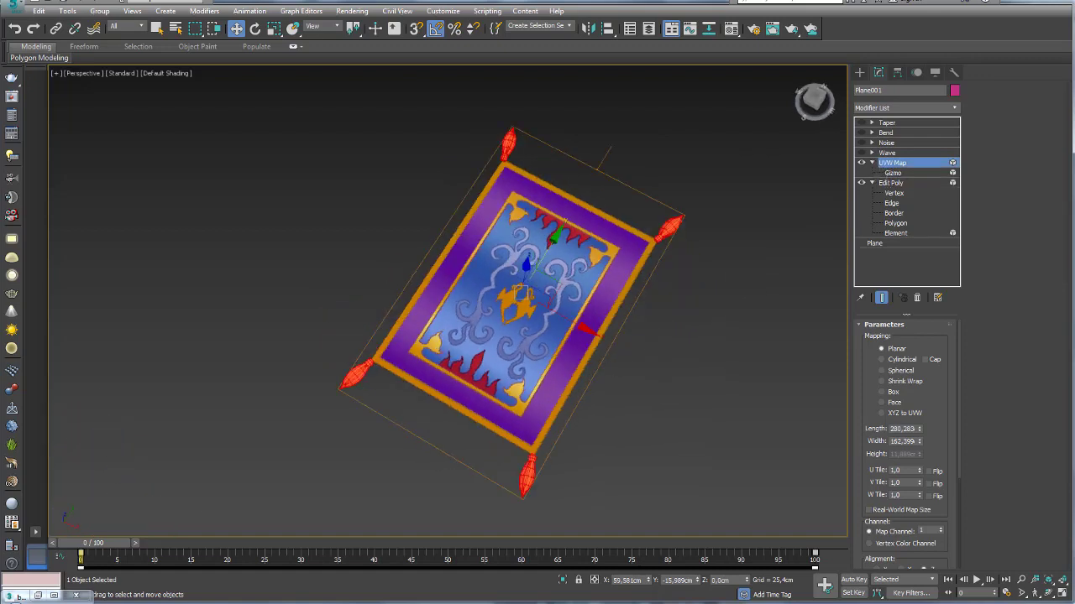
Preview tapete.jpg from the textura folder in Explorer
key("alt+Tab")
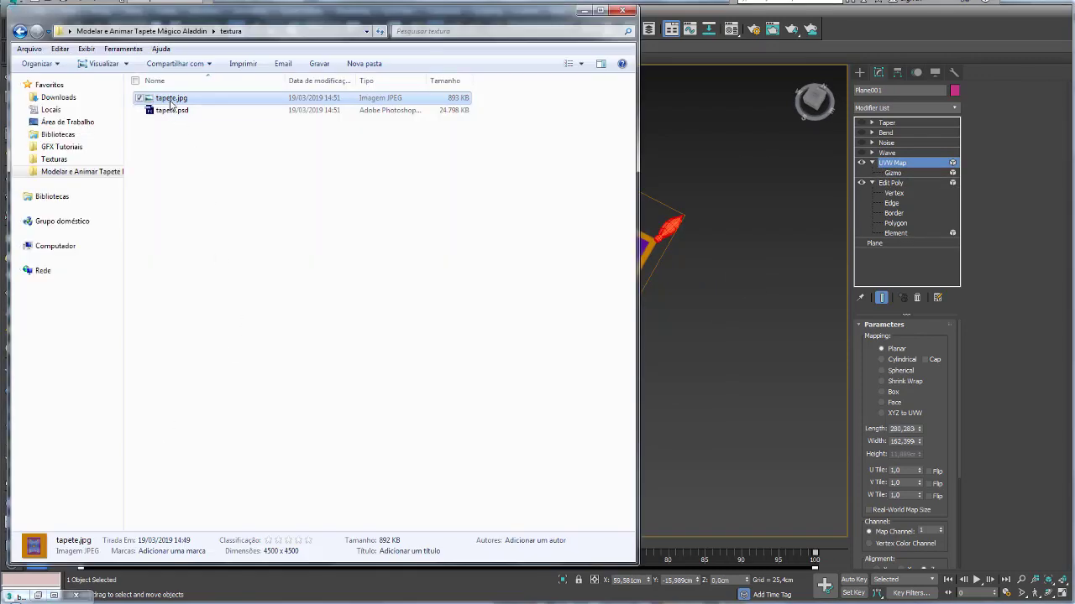
double_click(171, 99)
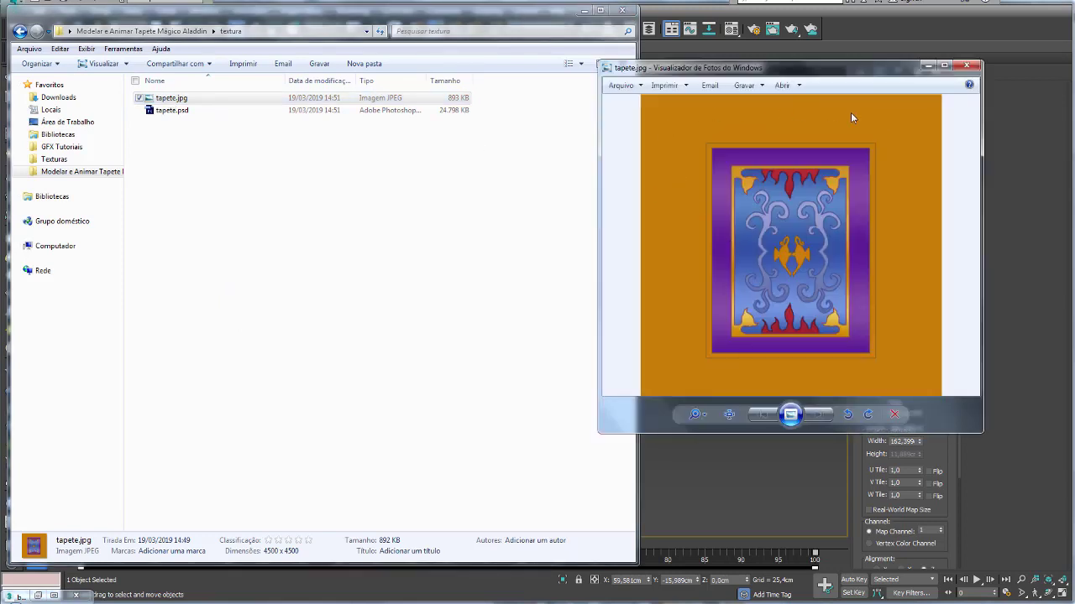
left_click(928, 67)
Select the UVW Map Gizmo and scale it up well beyond the carpet
left_click(583, 11)
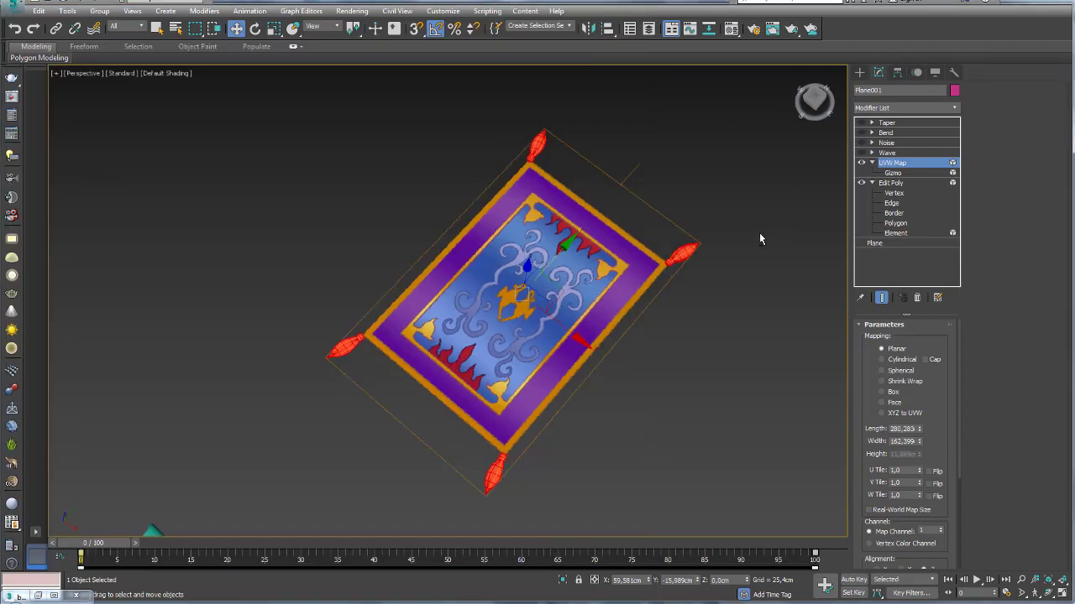
mouse_move(761, 232)
middle_mouse_down("alt")
mouse_move(713, 292)
mouse_move(791, 256)
middle_mouse_up("alt")
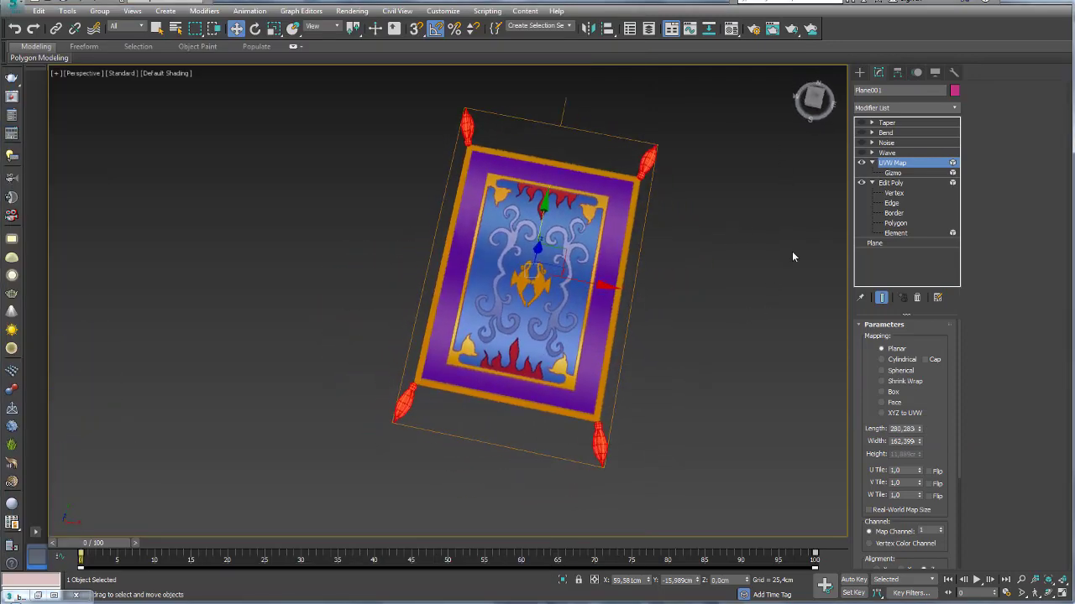
left_click(898, 173)
key("e")
key("r")
left_click_drag(619, 296, 648, 304)
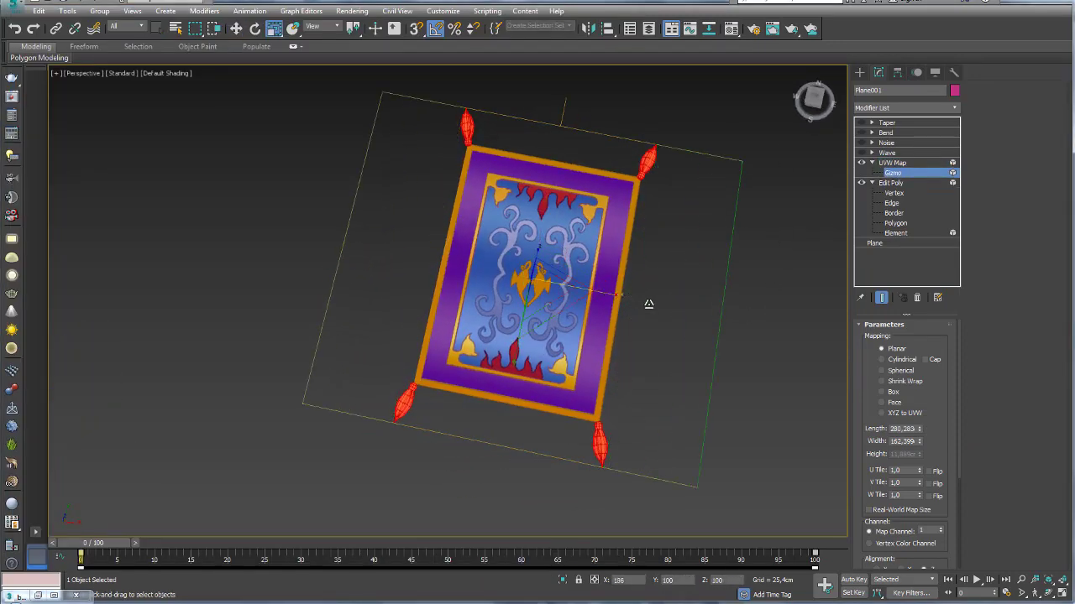
left_click_drag(514, 361, 507, 397)
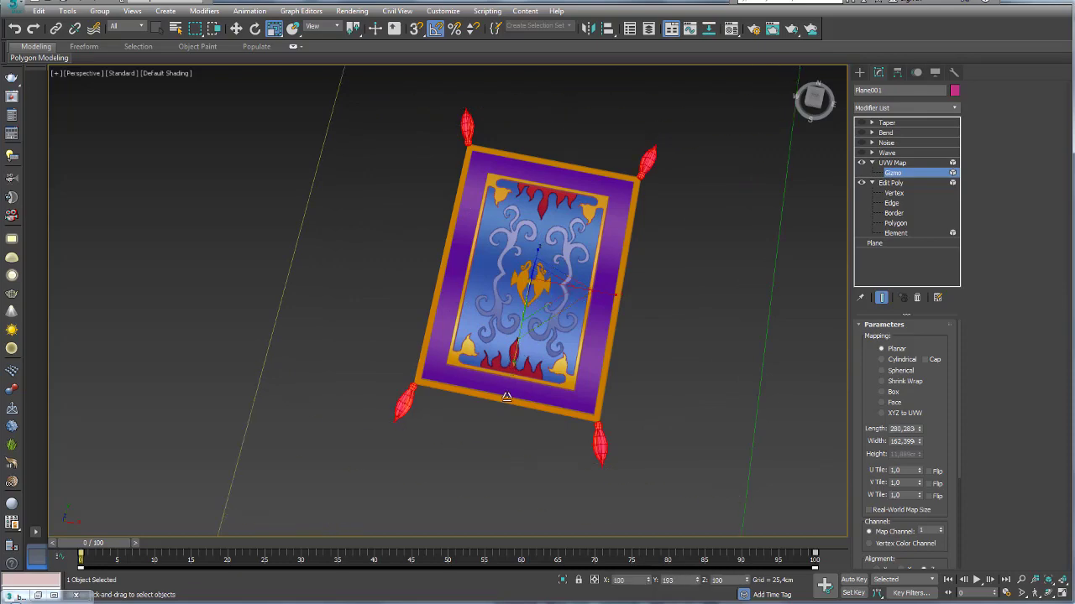
Check the mapping in wireframe and shaded views, resize the gizmo again, and exit gizmo level
scroll(635, 223, "up", 8)
scroll(618, 159, "up", 2)
key("F3")
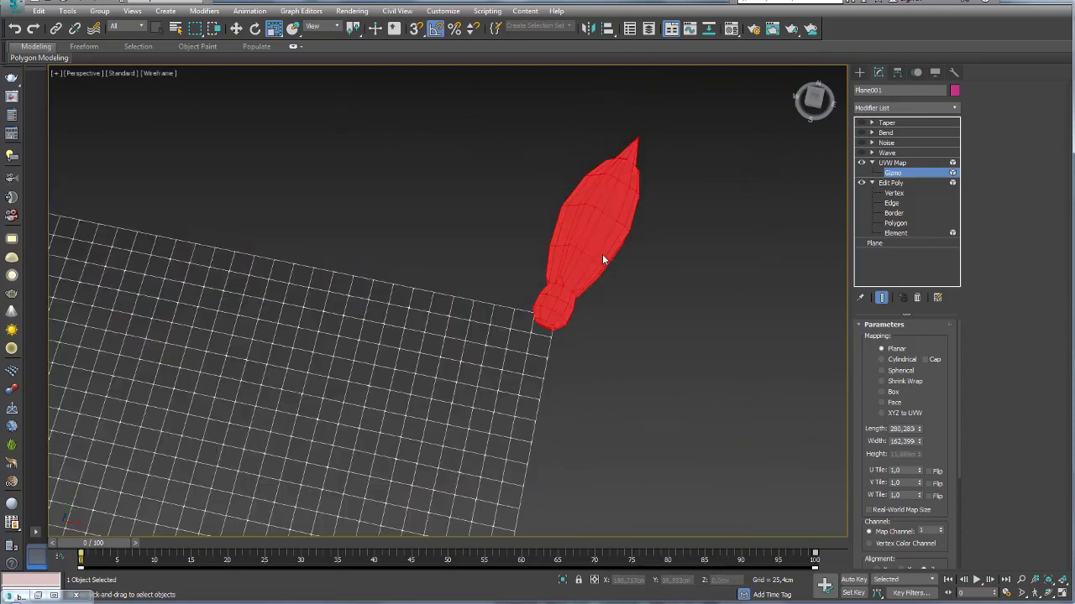
key("F3")
scroll(598, 256, "down", 4)
scroll(592, 263, "down", 2)
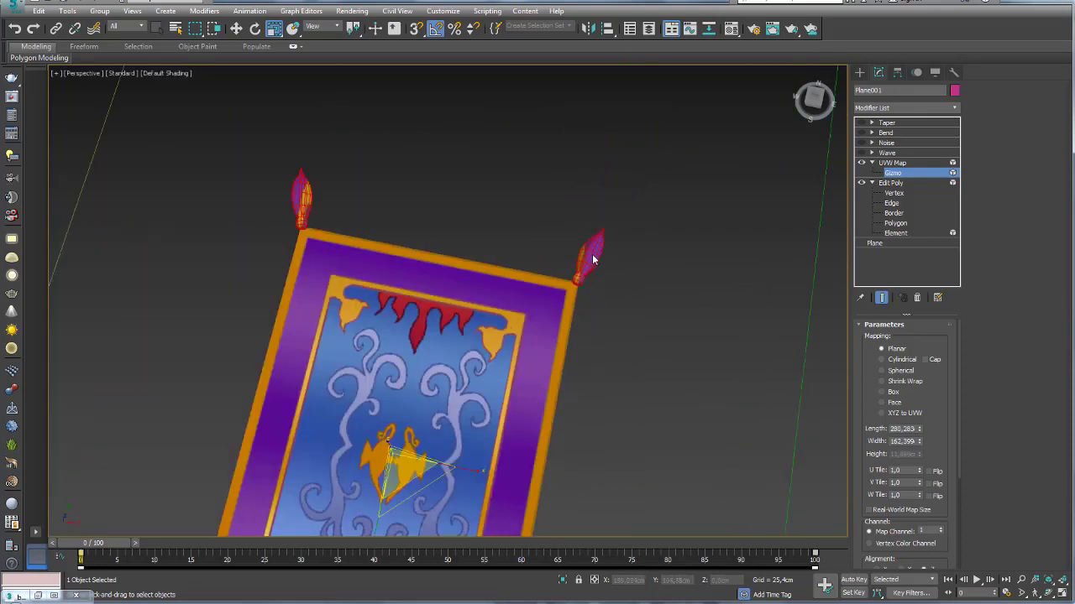
scroll(592, 268, "down", 2)
left_click_drag(475, 405, 480, 429)
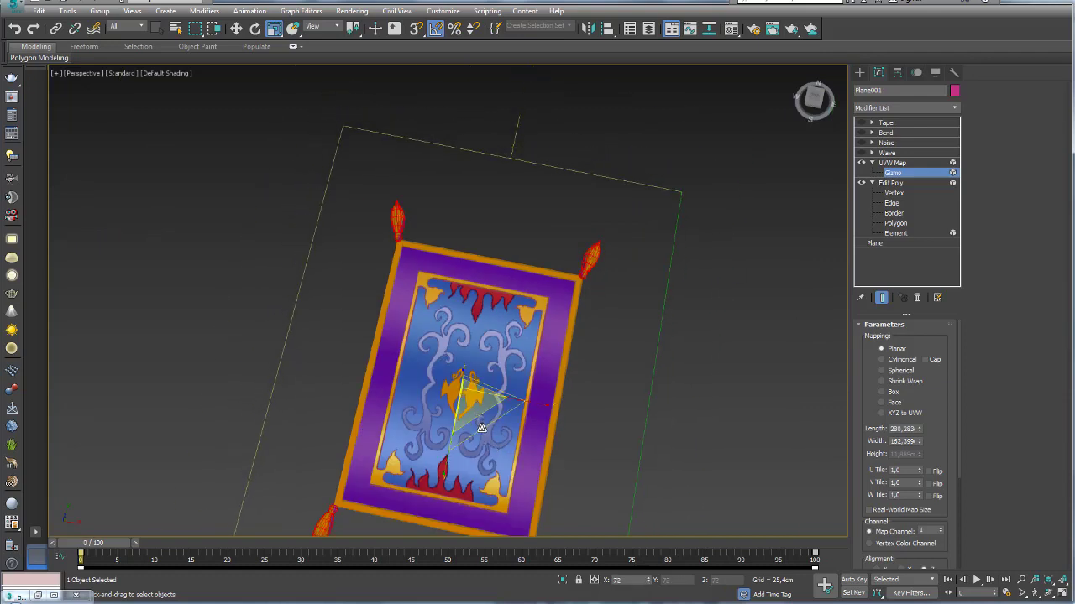
middle_click_drag(481, 428, 504, 302, "alt")
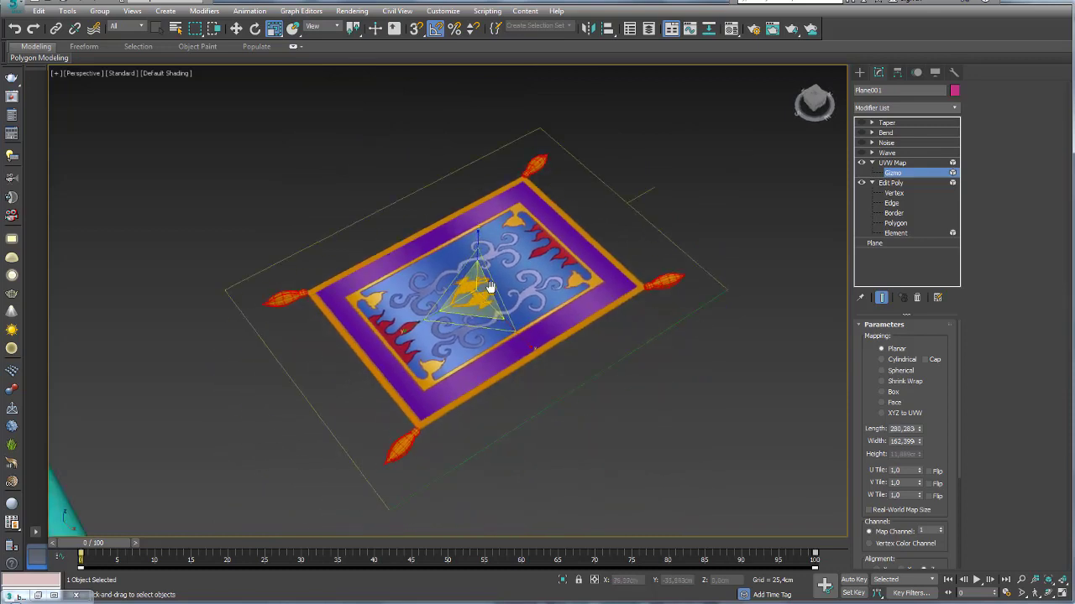
left_click(893, 163)
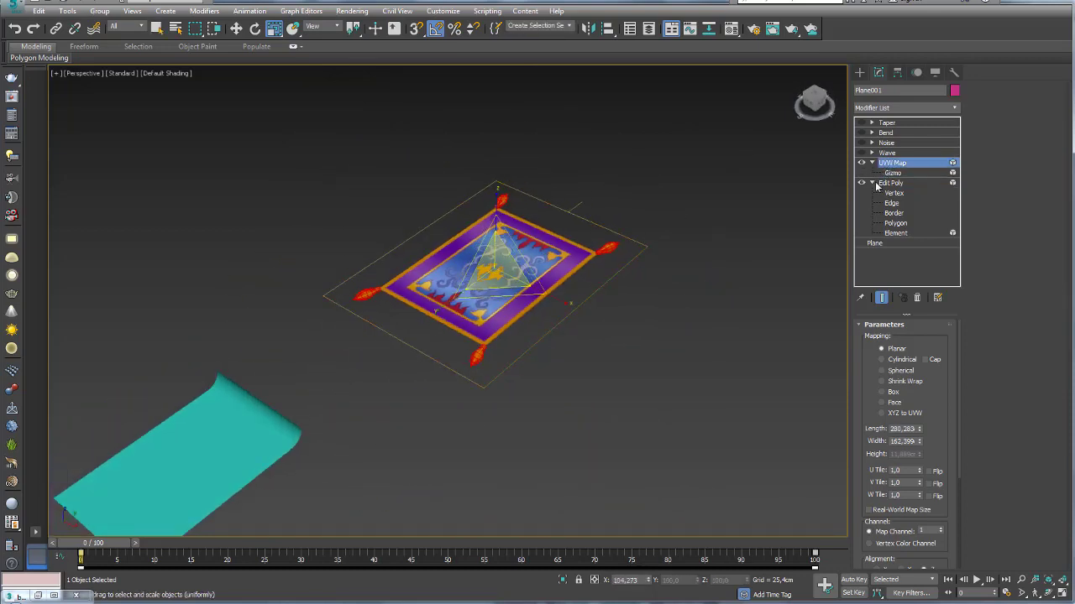
Enable the Wave modifier and view its settings on the carpet
left_click(874, 182)
left_click(887, 152)
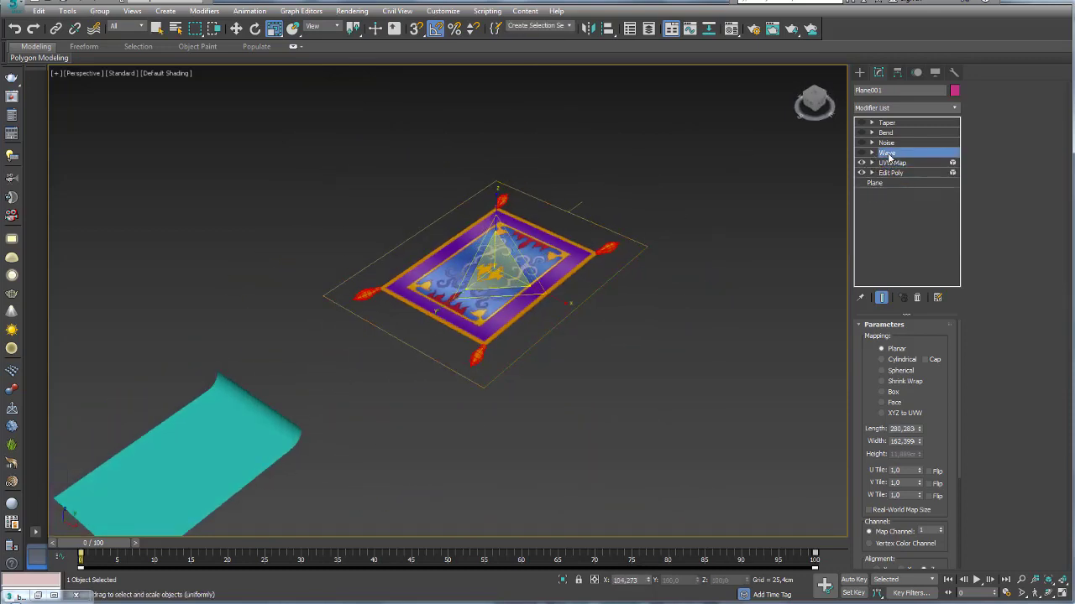
left_click(860, 153)
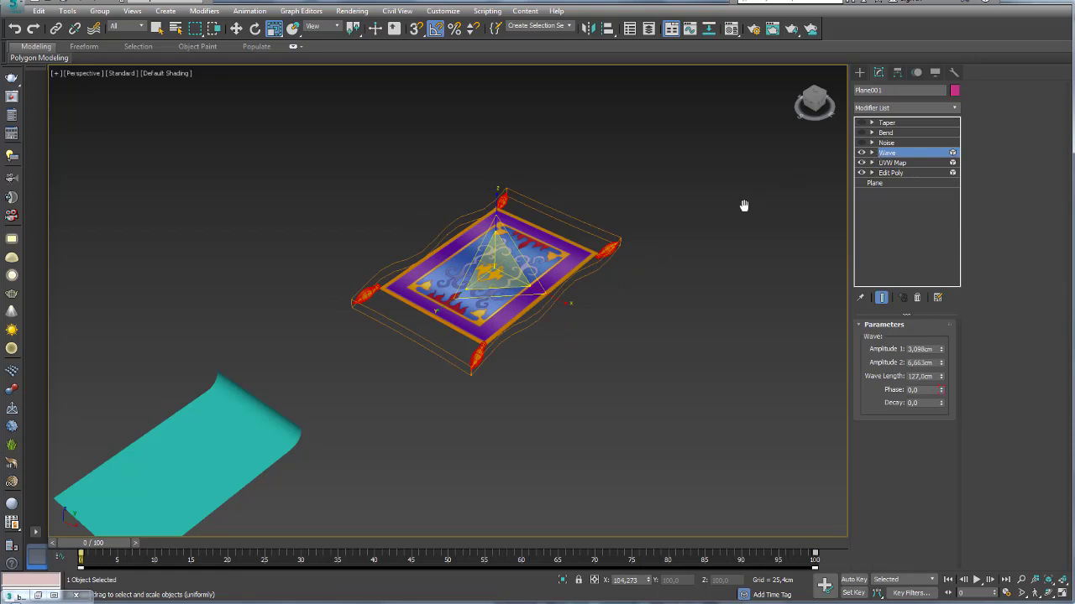
scroll(743, 206, "up", 3)
middle_click_drag(595, 239, 836, 166)
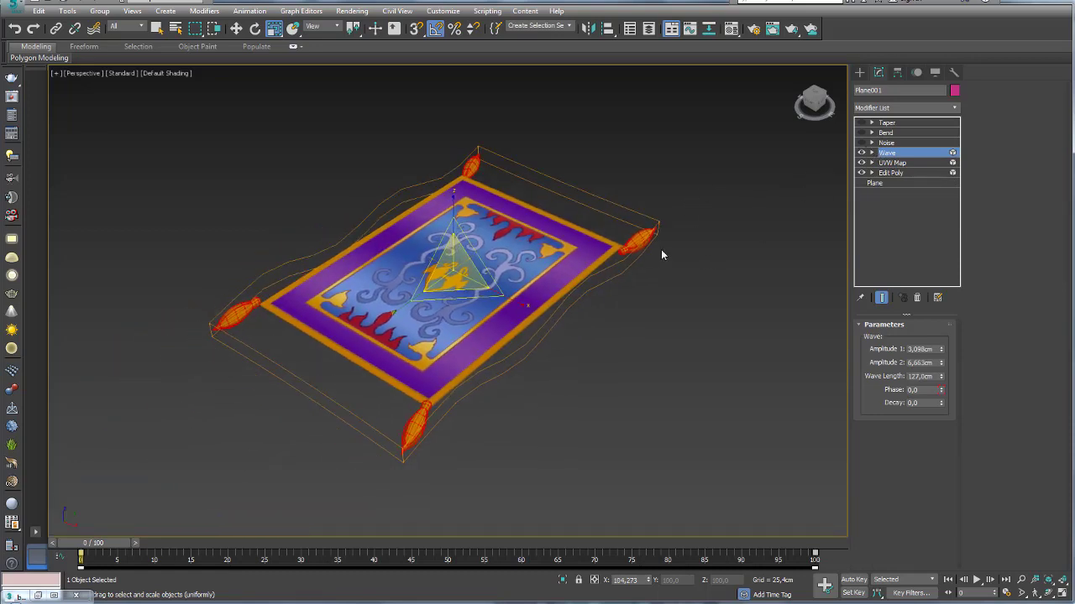
middle_click_drag(660, 250, 621, 241, "alt")
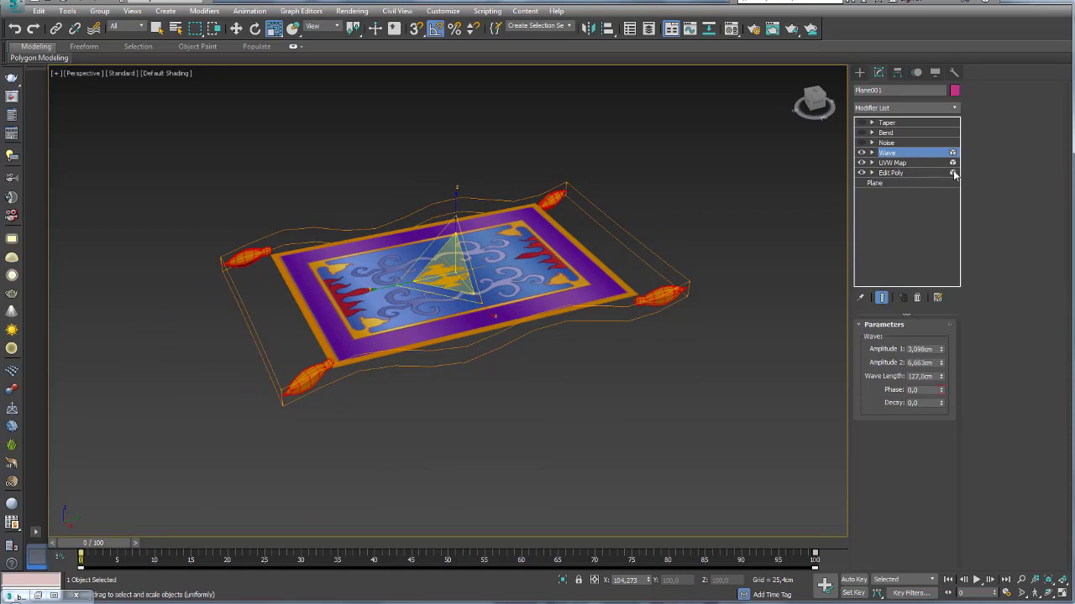
Add an Edit Poly above UVW Map and preview the wave at frame 31
left_click(891, 163)
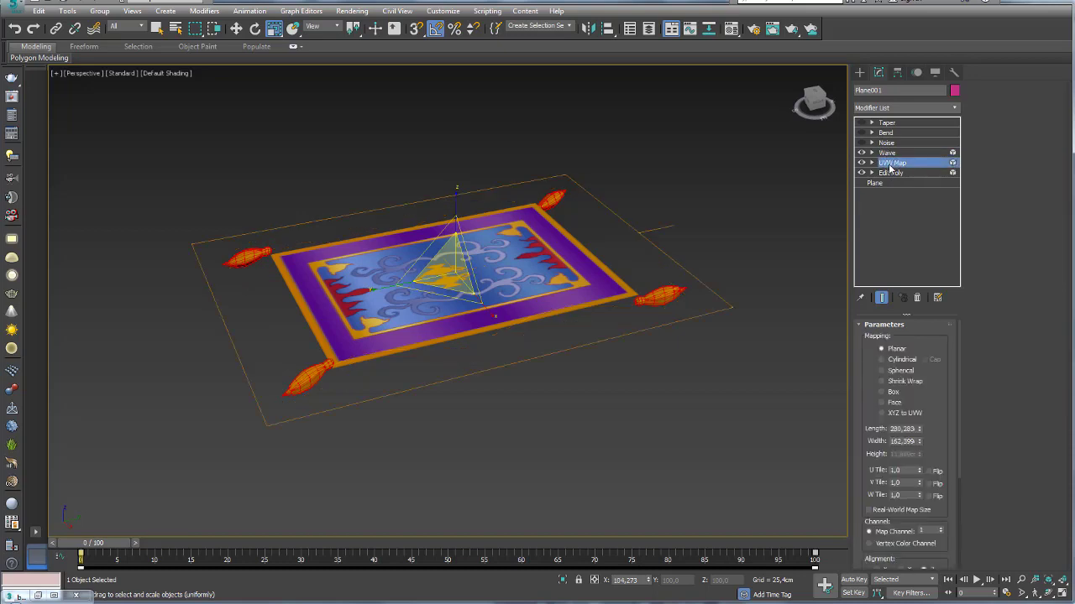
left_click(954, 110)
scroll(890, 258, "down", 5)
left_click(885, 409)
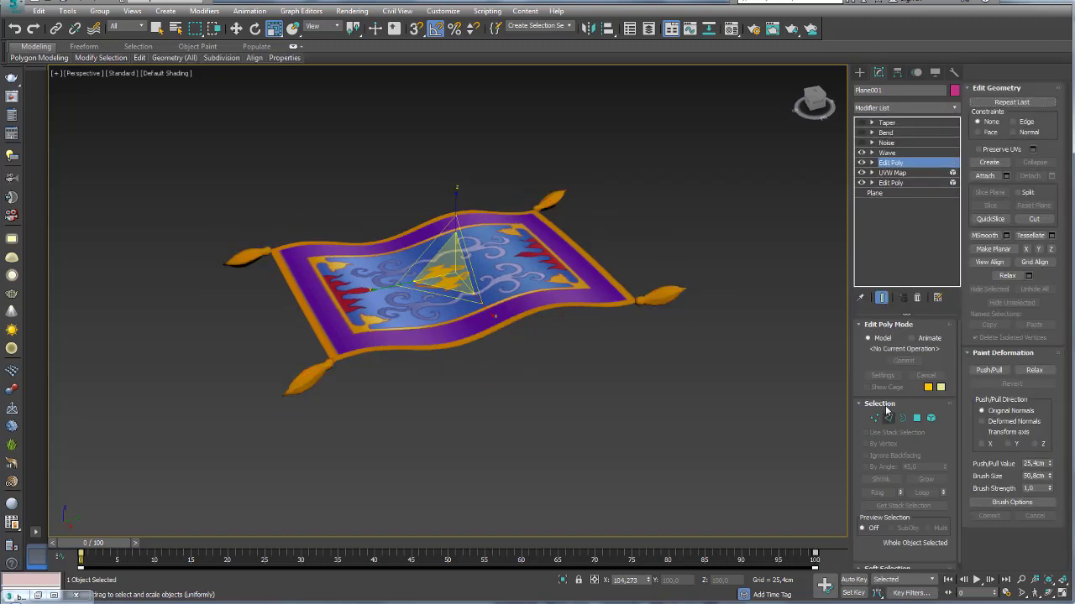
left_click(918, 419)
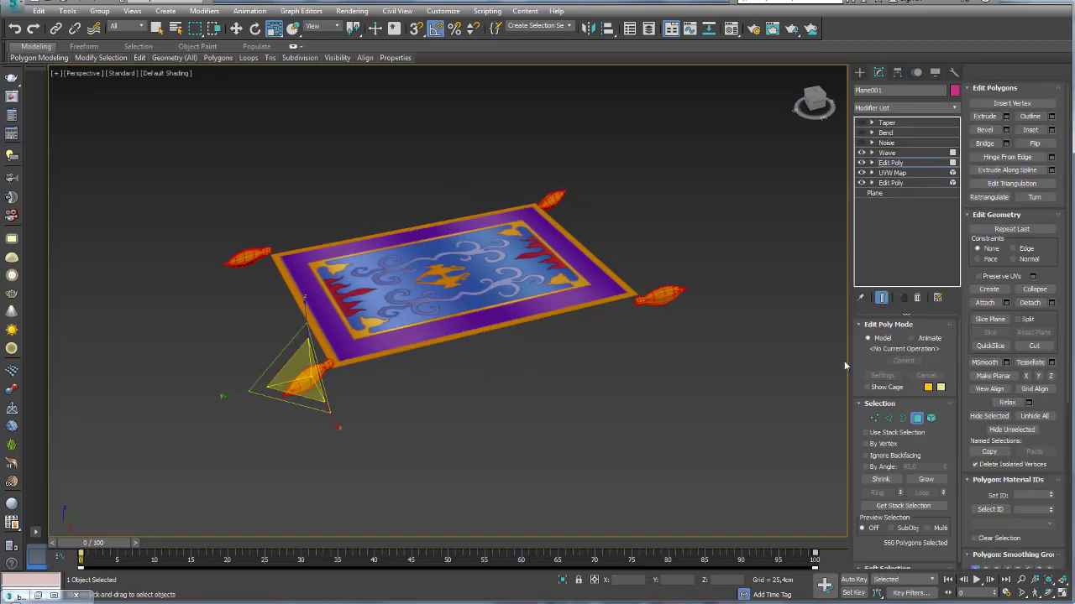
left_click(891, 163)
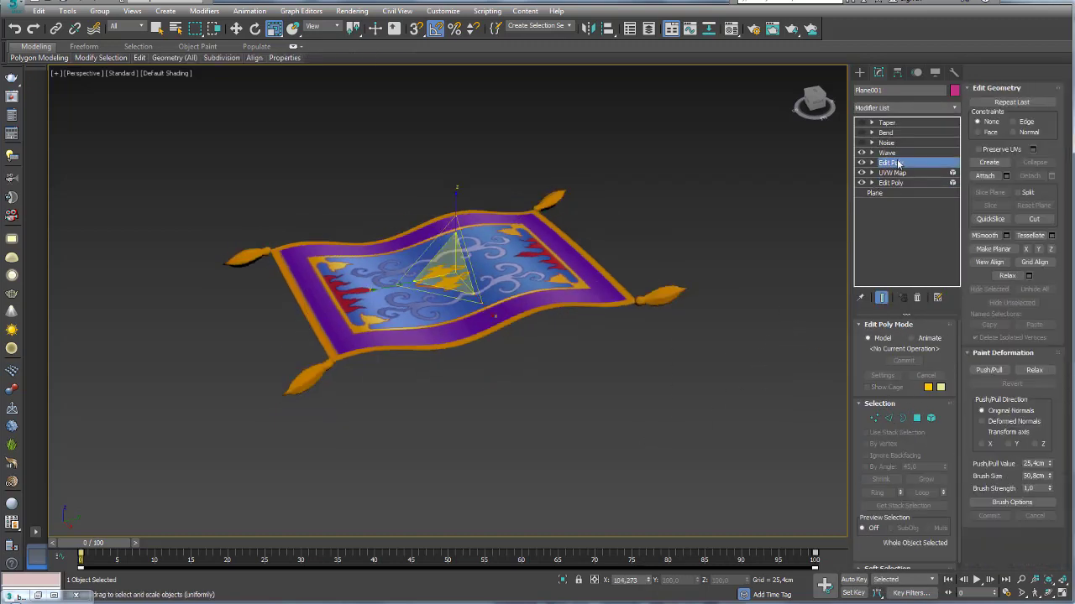
left_click(886, 152)
mouse_move(620, 217)
middle_mouse_down("alt")
mouse_move(707, 263)
mouse_move(666, 259)
mouse_move(445, 507)
middle_mouse_up("alt")
left_click_drag(118, 542, 310, 542)
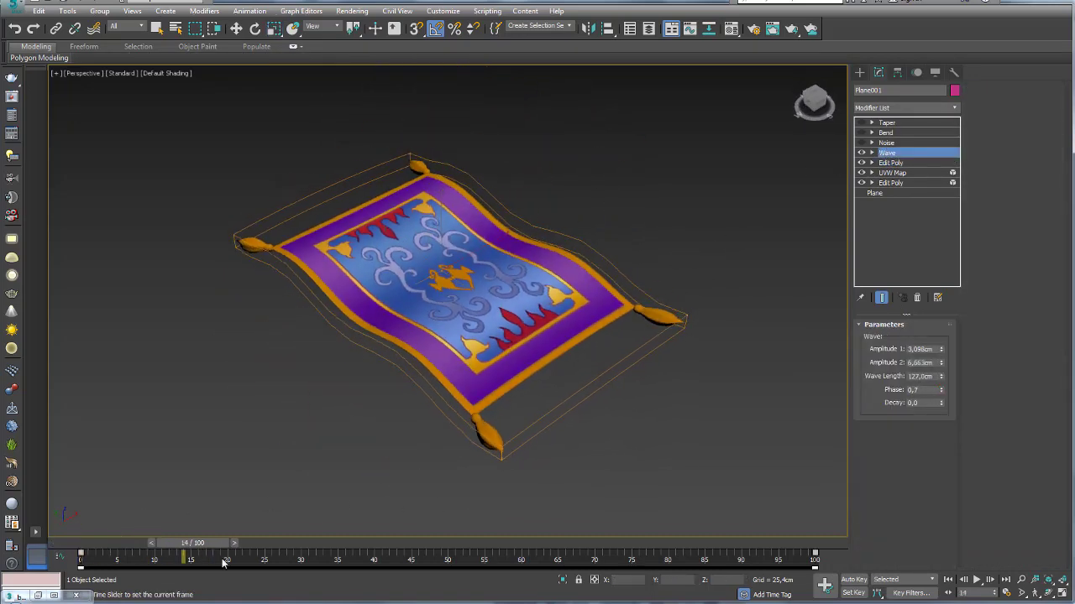
Enable Noise, Bend and Taper and scrub the timeline to preview the rippling carpet
left_click(862, 145)
left_click_drag(314, 547, 382, 547)
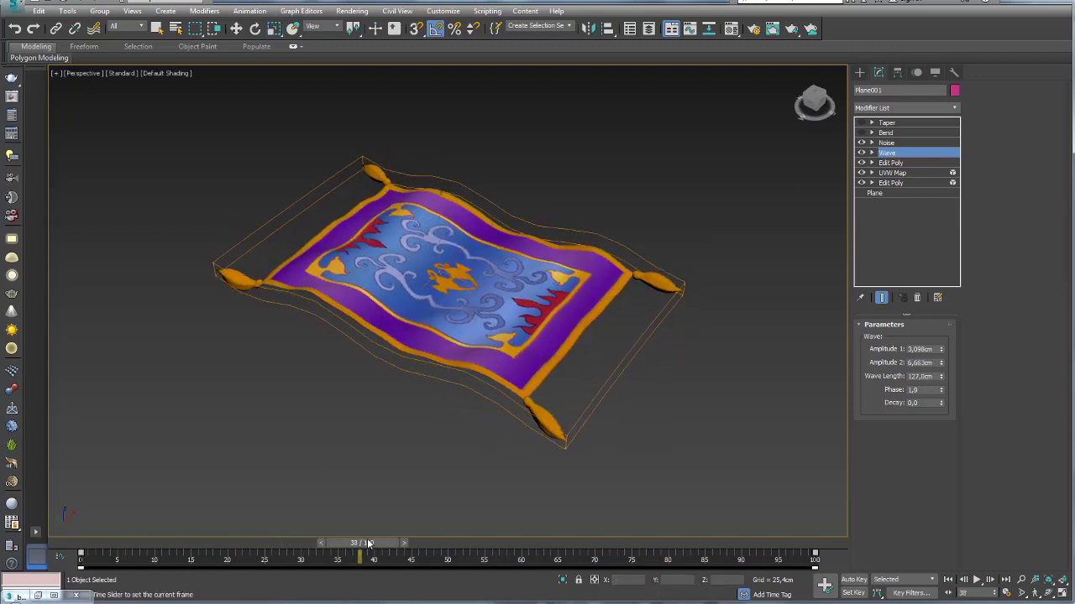
left_click(861, 132)
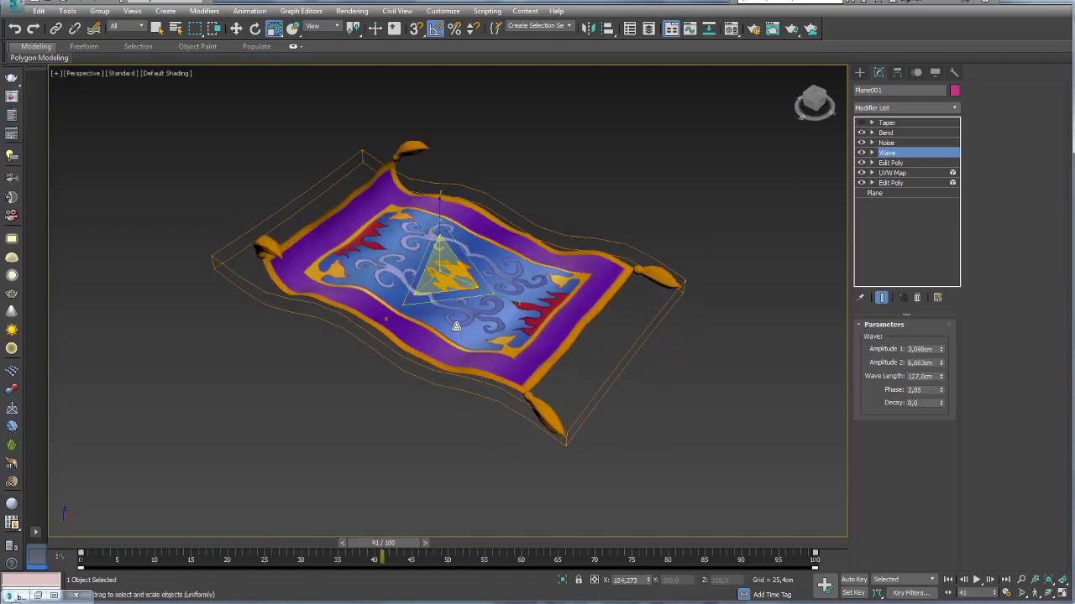
left_click(892, 123)
left_click(861, 122)
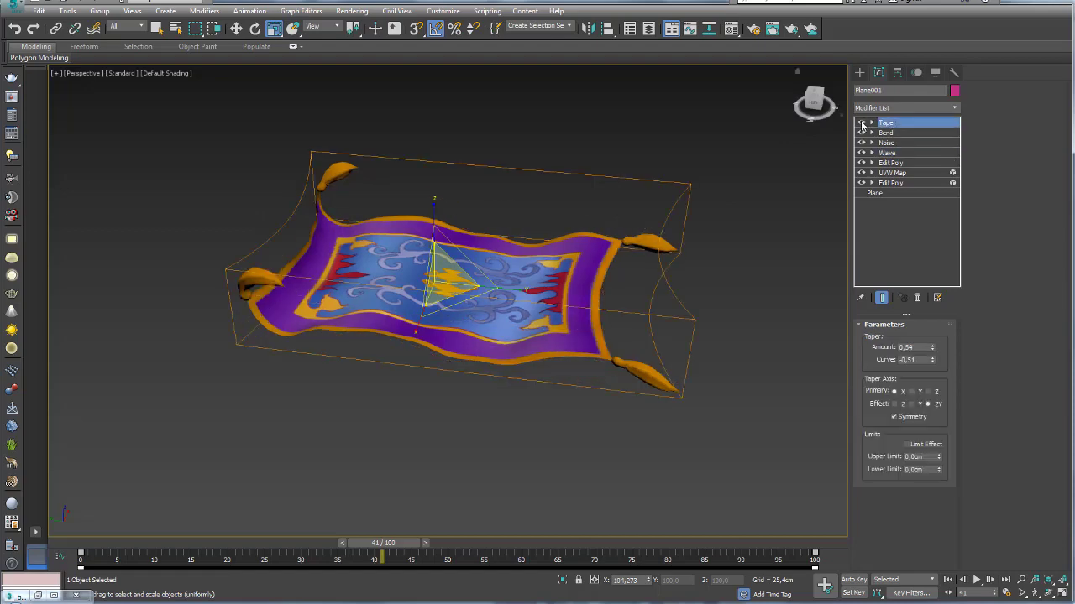
middle_click_drag(395, 504, 325, 532, "alt")
mouse_move(379, 547)
left_mouse_down()
mouse_move(231, 536)
mouse_move(796, 505)
mouse_move(279, 487)
mouse_move(152, 466)
mouse_move(249, 395)
left_mouse_up()
Delete the cyan object and reframe the view on the carpet and grid
middle_click_drag(541, 403, 372, 332)
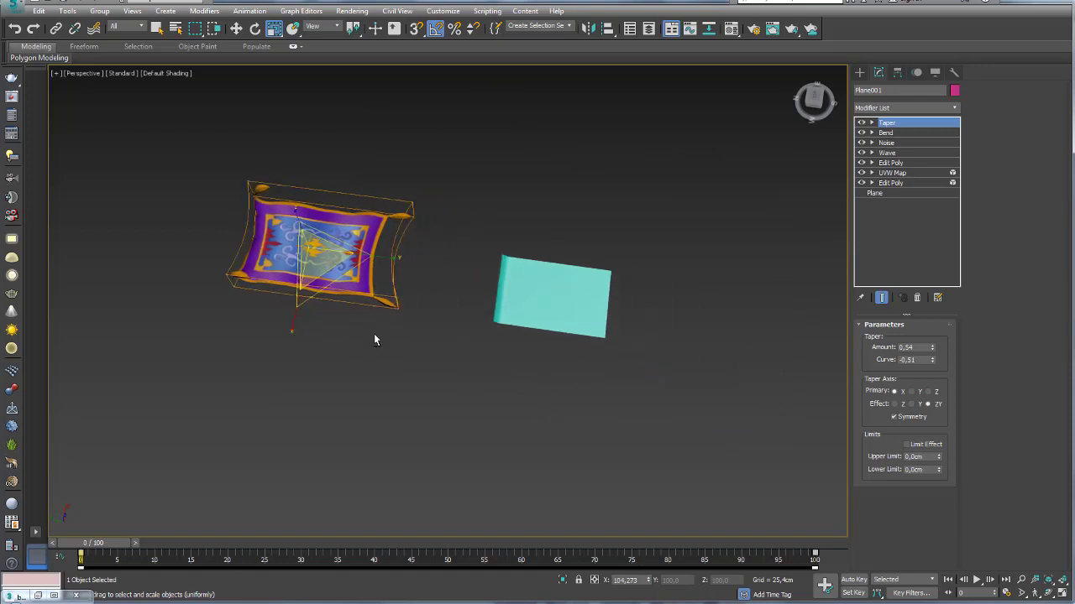
left_click_drag(492, 192, 607, 355)
key("Delete")
scroll(495, 312, "down", 5)
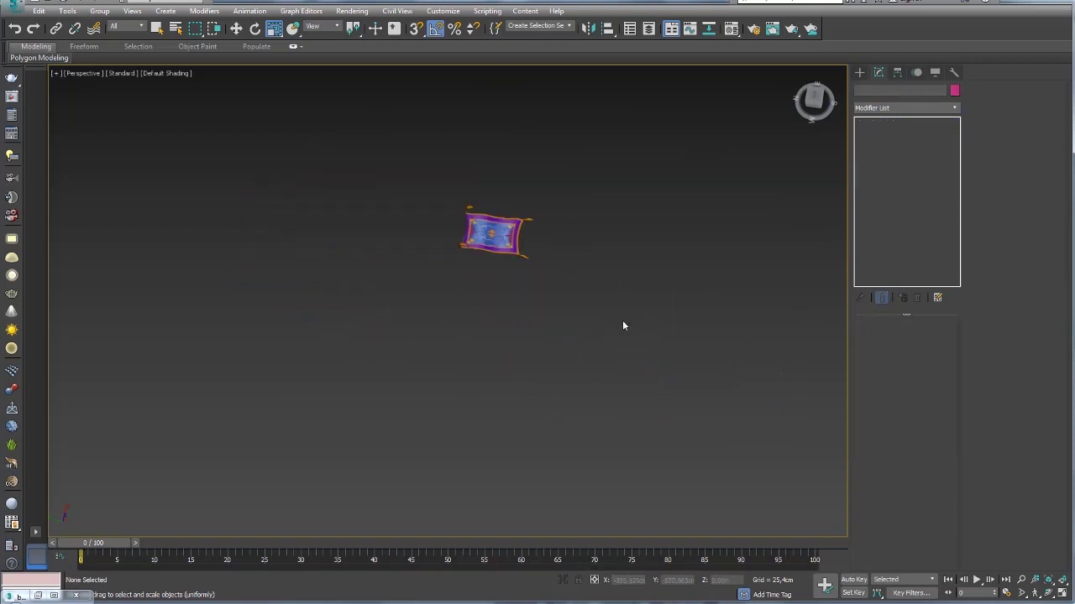
mouse_move(623, 324)
middle_mouse_down("alt")
mouse_move(532, 286)
mouse_move(458, 361)
middle_mouse_up("alt")
left_click(342, 259)
mouse_move(342, 259)
middle_mouse_down("alt")
mouse_move(397, 281)
mouse_move(84, 294)
middle_mouse_up("alt")
key("w")
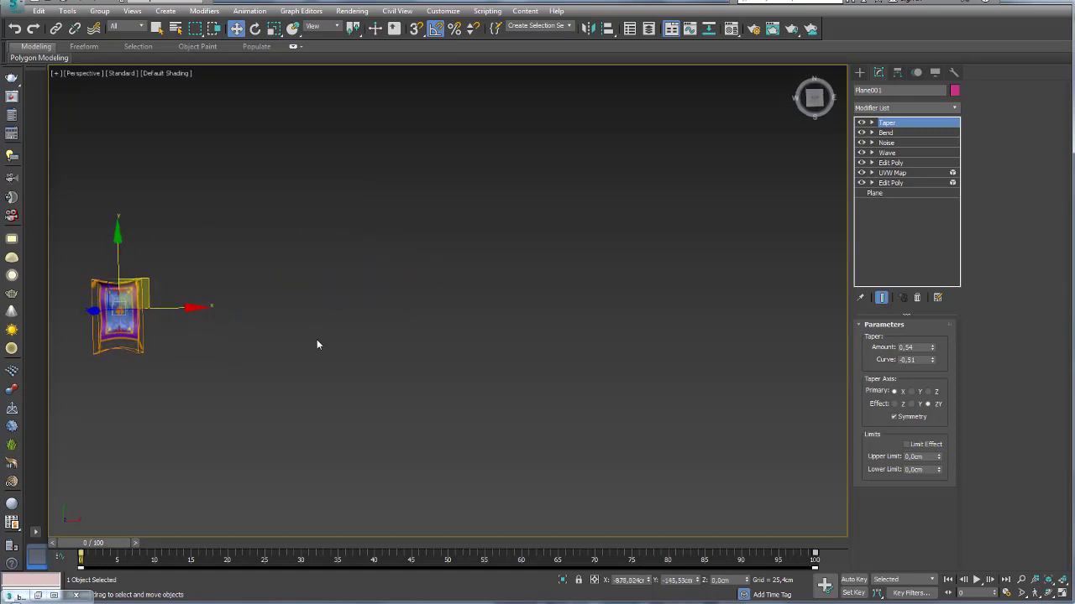
mouse_move(377, 344)
middle_mouse_down()
mouse_move(590, 338)
mouse_move(335, 294)
middle_mouse_up()
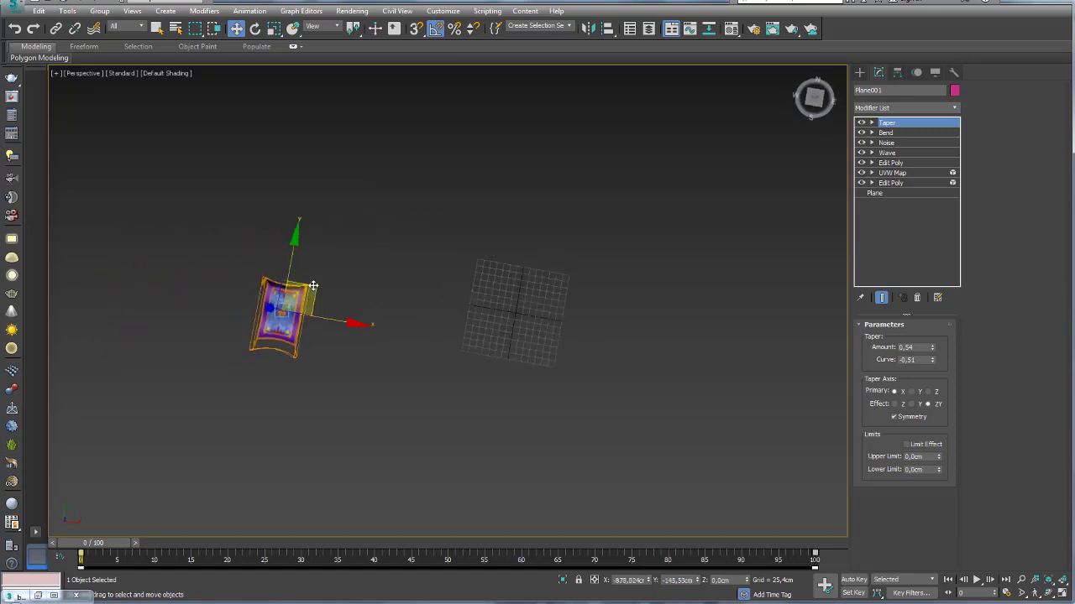
scroll(564, 256, "down", 3)
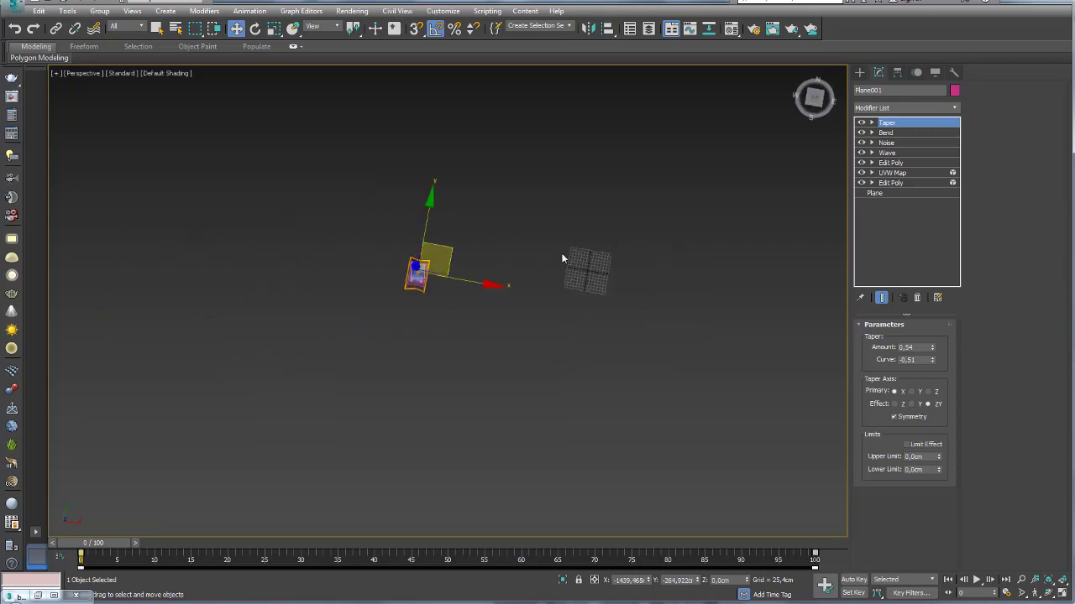
Draw a large pink plane over the grid and show its edges
left_click(861, 72)
left_click(929, 194)
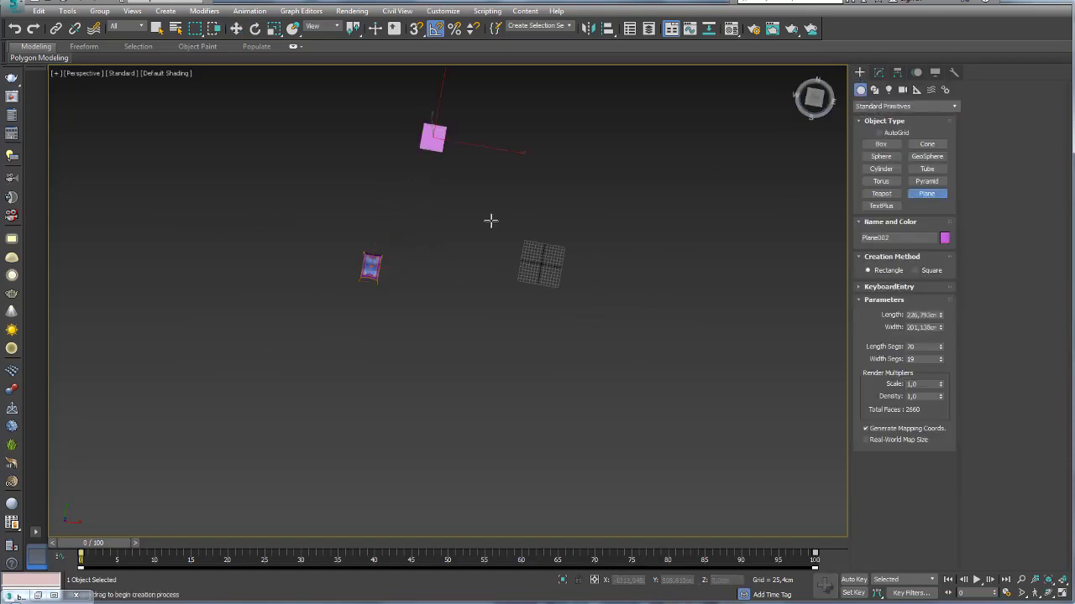
mouse_move(492, 221)
left_mouse_down()
mouse_move(664, 434)
mouse_move(660, 448)
mouse_move(633, 430)
left_mouse_up()
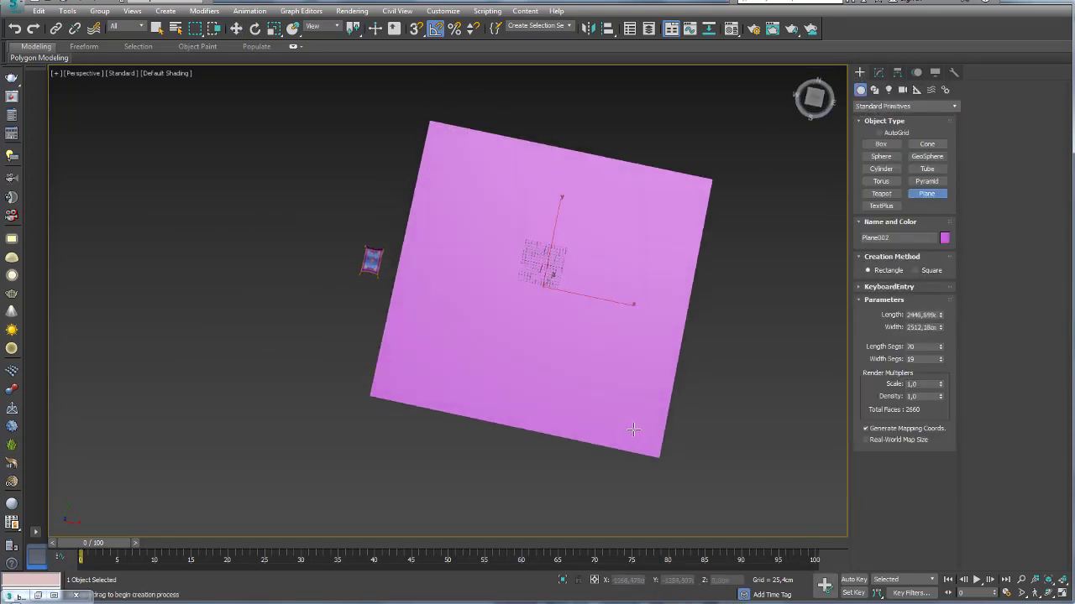
mouse_move(633, 430)
middle_mouse_down("alt")
mouse_move(624, 367)
mouse_move(589, 366)
middle_mouse_up("alt")
key("F4")
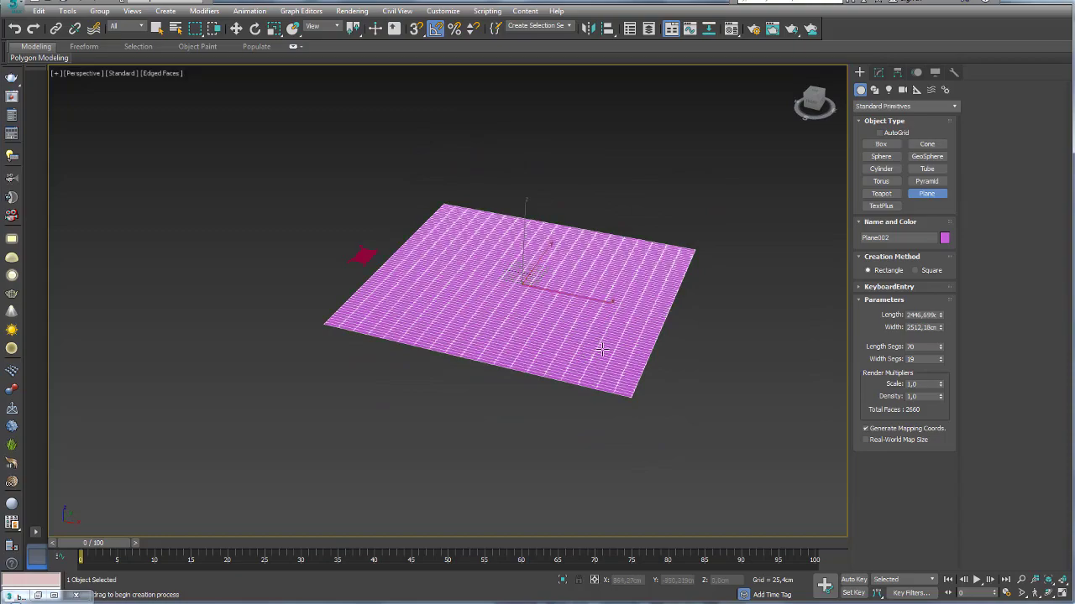
Raise the plane's length and width segments to 196 by 155
mouse_move(940, 361)
left_mouse_down()
mouse_move(940, 349)
mouse_move(659, 336)
left_mouse_up()
left_click(941, 344)
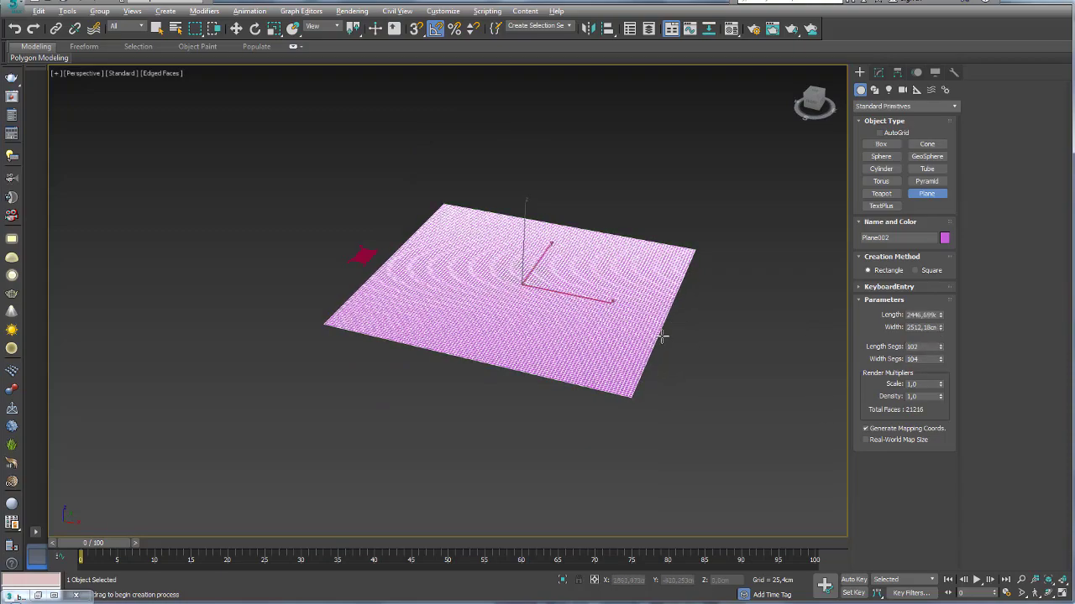
middle_click_drag(659, 336, 777, 363, "alt")
scroll(777, 362, "up", 3)
left_click_drag(940, 359, 941, 334)
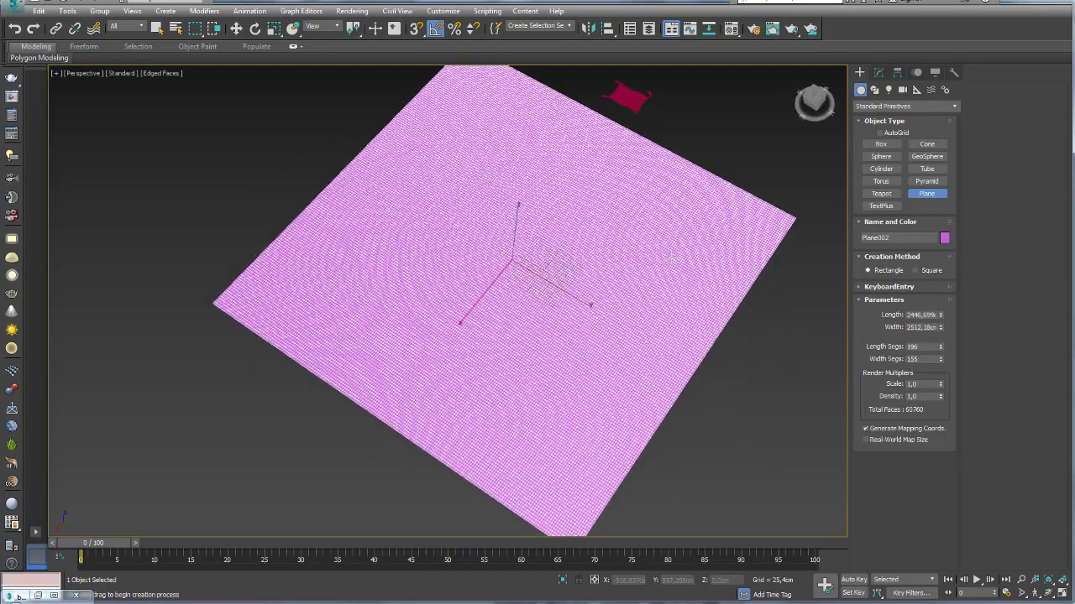
Add a Noise modifier to the plane and raise its scale and Z strength
type("xnoi")
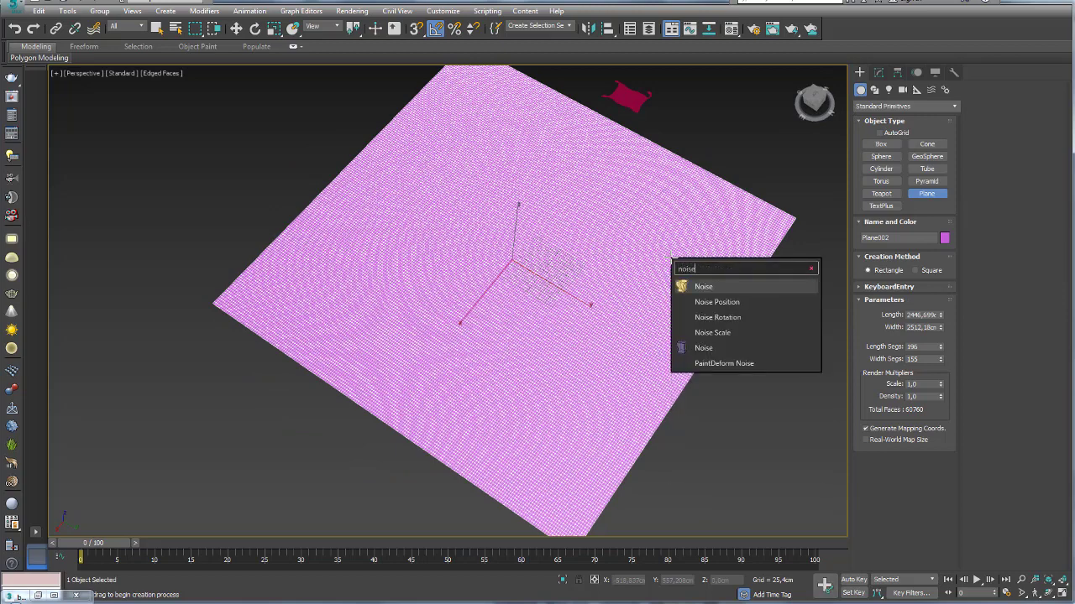
key("Return")
middle_click_drag(666, 256, 691, 259, "alt")
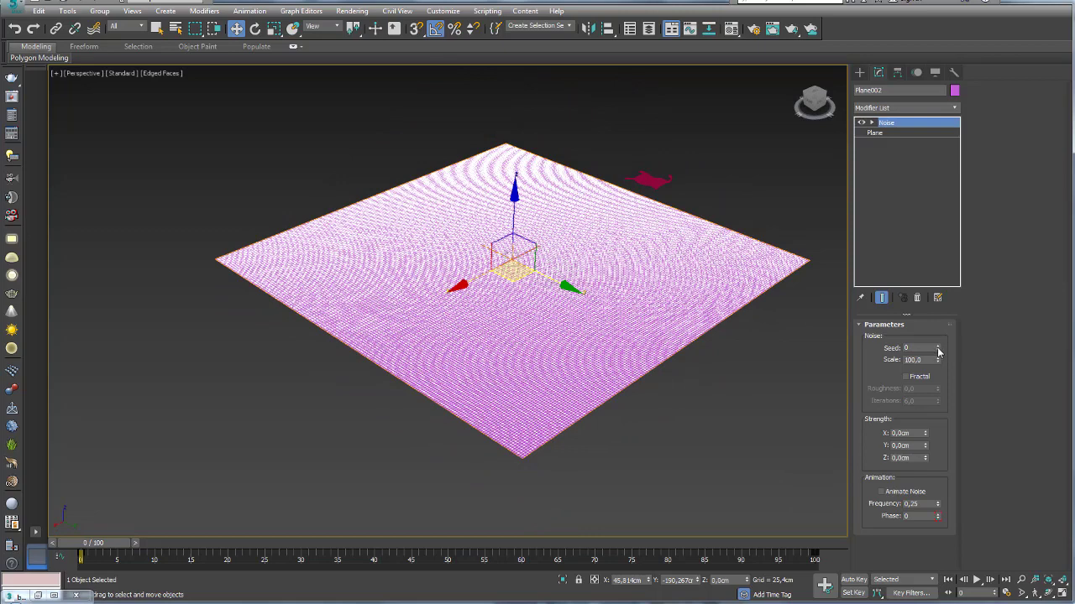
middle_click_drag(659, 340, 638, 323, "alt")
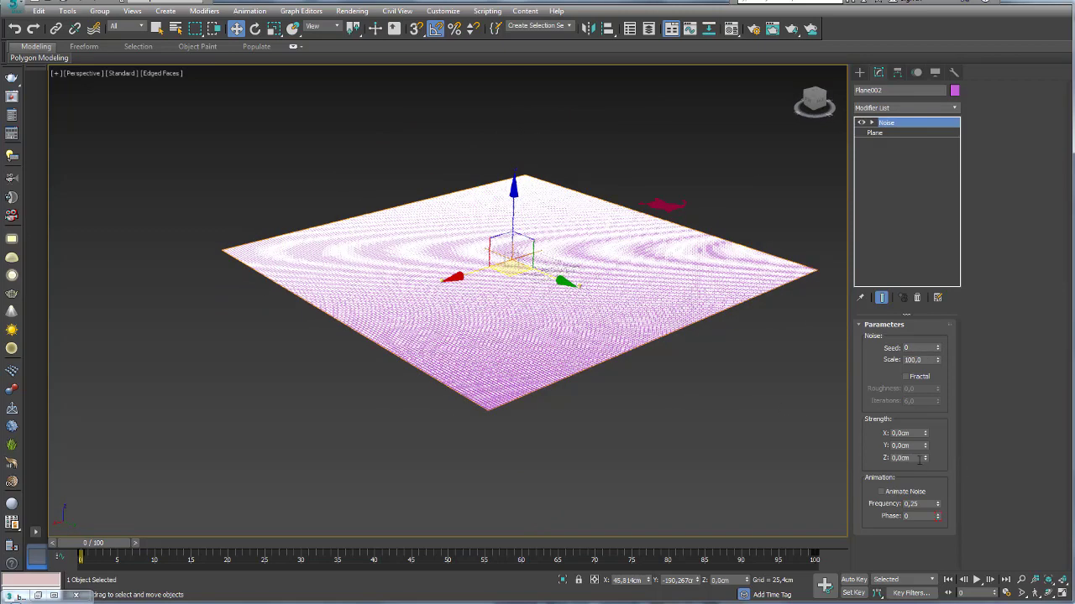
left_click_drag(926, 459, 940, 417)
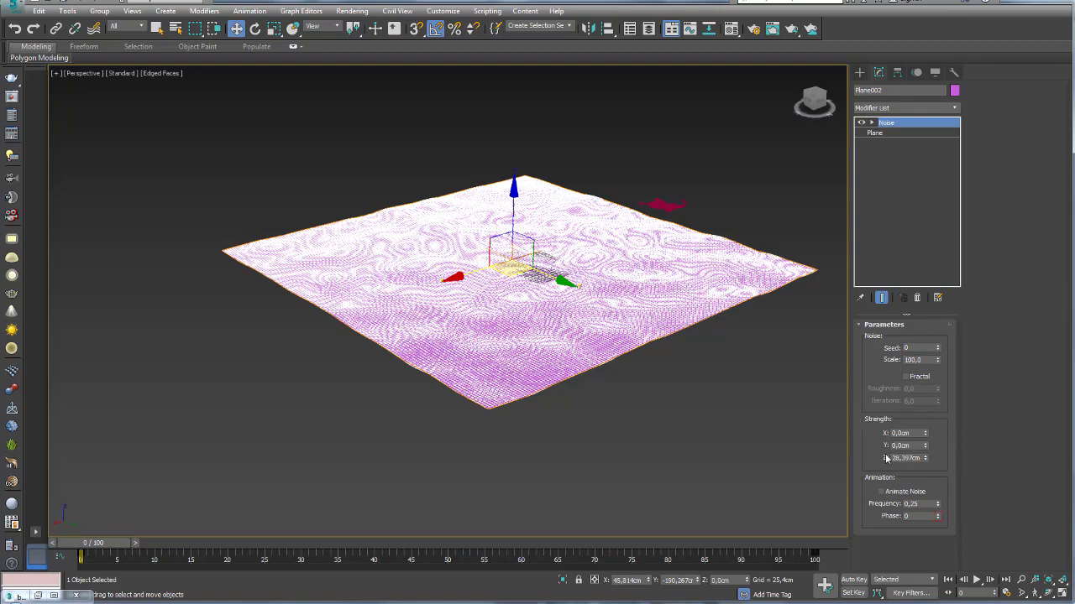
left_click_drag(926, 459, 930, 427)
left_click_drag(937, 359, 942, 417)
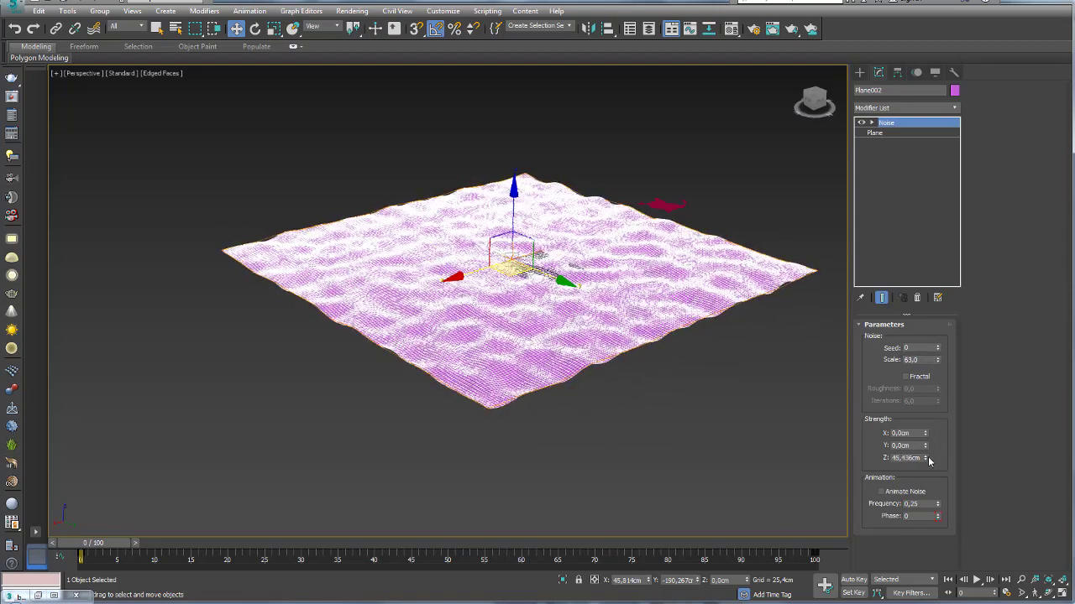
left_click_drag(928, 461, 937, 259)
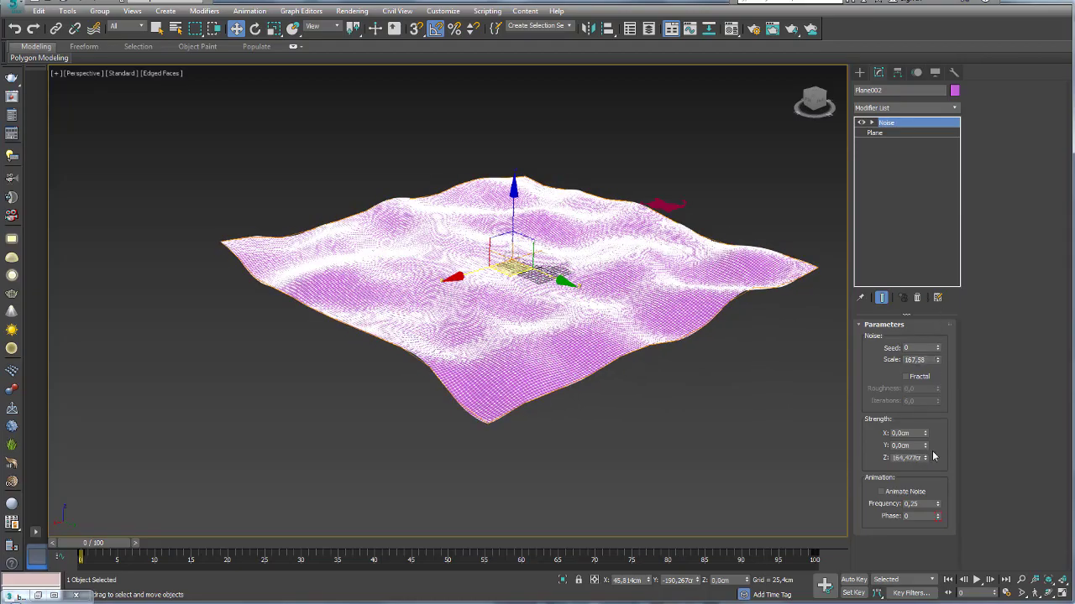
left_click_drag(926, 457, 926, 415)
Tune the dunes to scale 279.859 and Z strength 379.859 cm in smooth shading
mouse_move(685, 285)
middle_mouse_down("alt")
mouse_move(556, 319)
mouse_move(689, 295)
mouse_move(593, 311)
mouse_move(619, 333)
mouse_move(585, 319)
mouse_move(563, 372)
mouse_move(551, 331)
mouse_move(574, 296)
mouse_move(568, 313)
middle_mouse_up("alt")
key("F4")
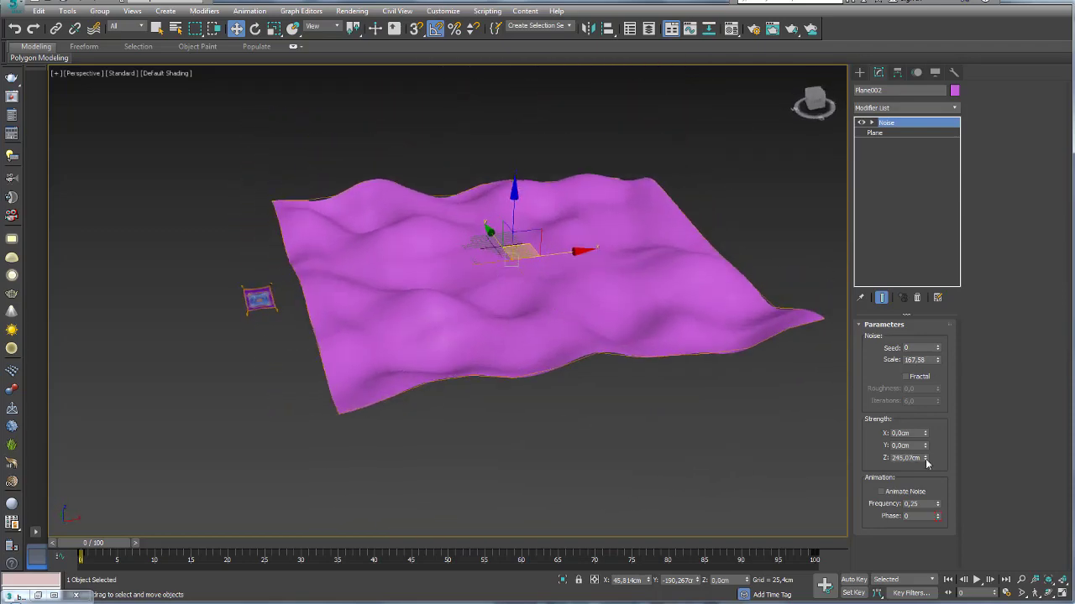
left_click_drag(938, 359, 938, 344)
left_click_drag(925, 458, 927, 436)
mouse_move(927, 436)
middle_mouse_down("alt")
mouse_move(513, 380)
mouse_move(525, 334)
middle_mouse_up("alt")
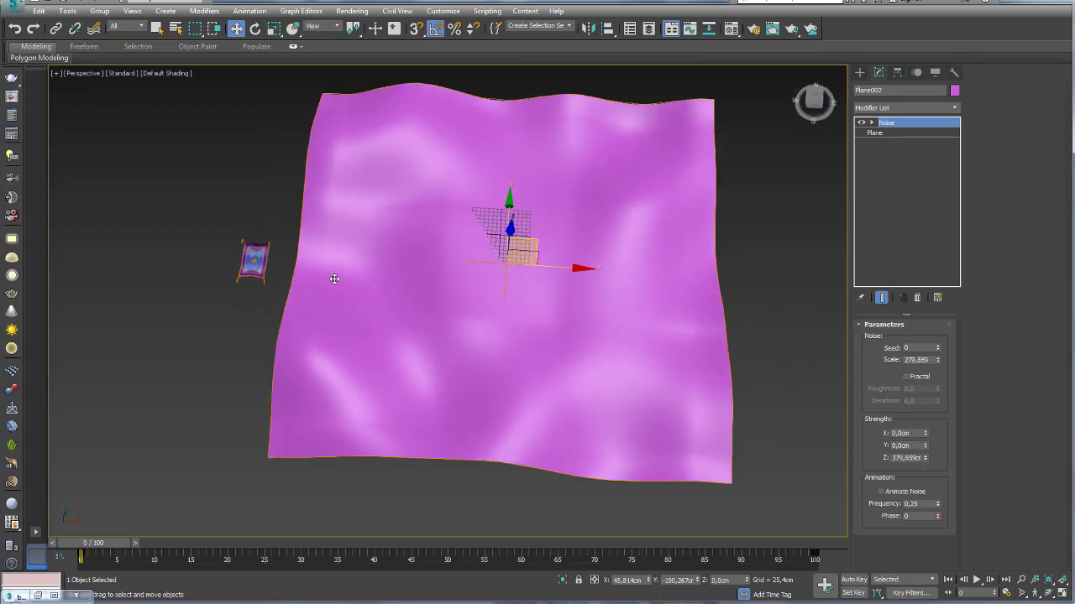
scroll(555, 299, "down", 3)
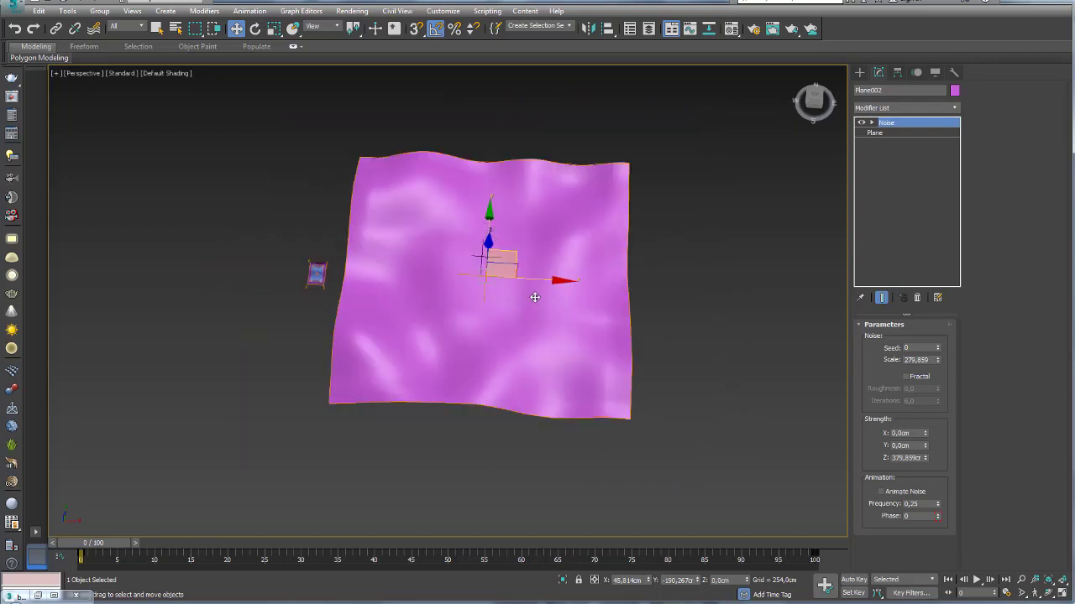
Start the Line spline tool and switch to a zoomed, wireframe Top view of the plane
left_click(859, 73)
left_click(874, 89)
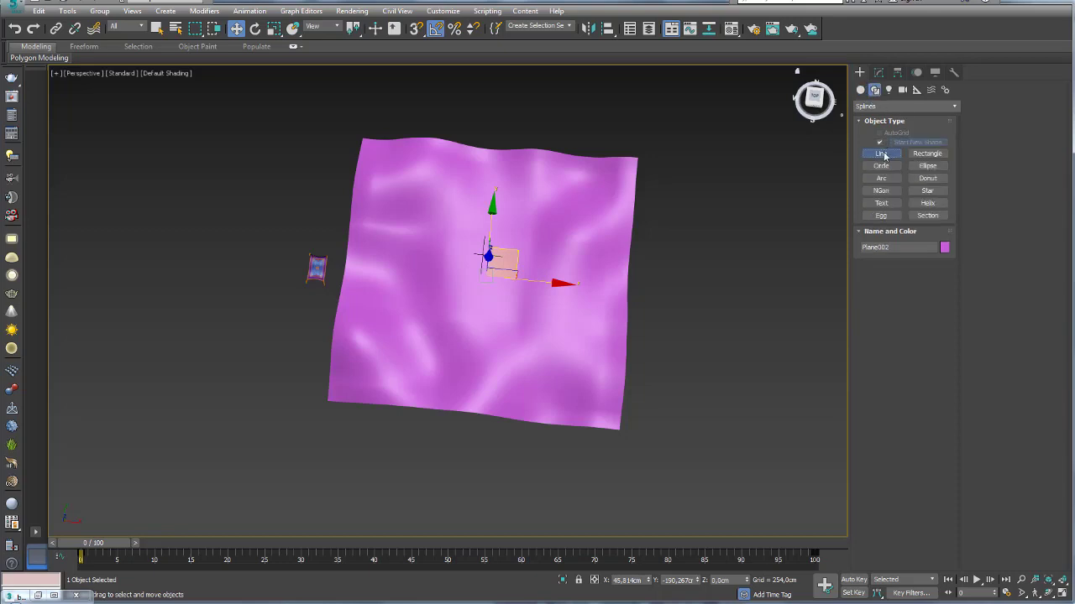
left_click(884, 157)
mouse_move(588, 202)
middle_mouse_down("alt")
mouse_move(630, 240)
mouse_move(624, 228)
middle_mouse_up("alt")
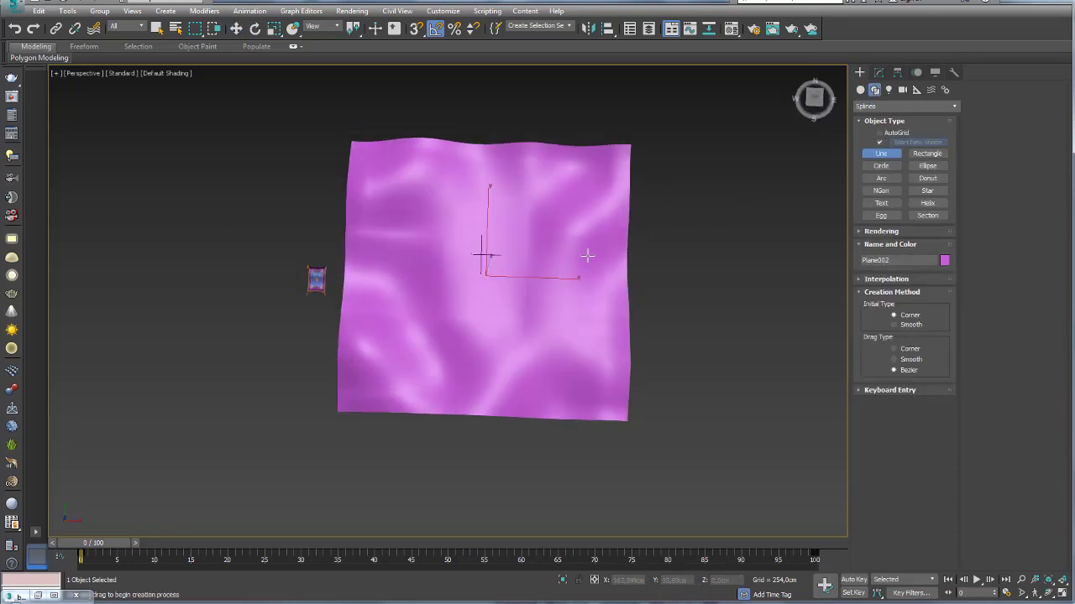
key("t")
scroll(554, 277, "down", 5)
scroll(563, 284, "down", 5)
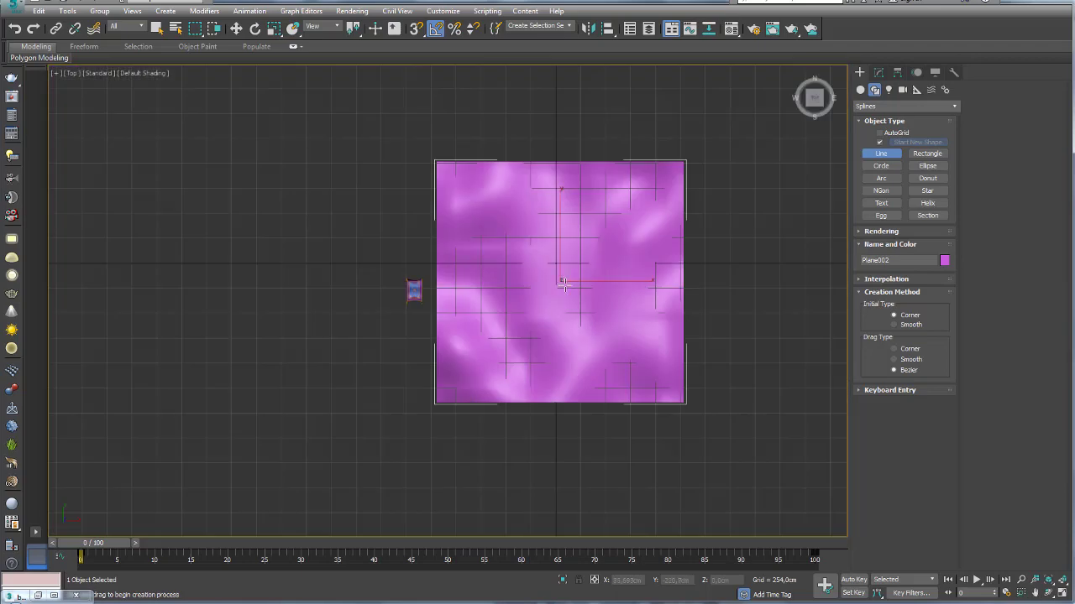
key("F3")
middle_click_drag(564, 284, 515, 283)
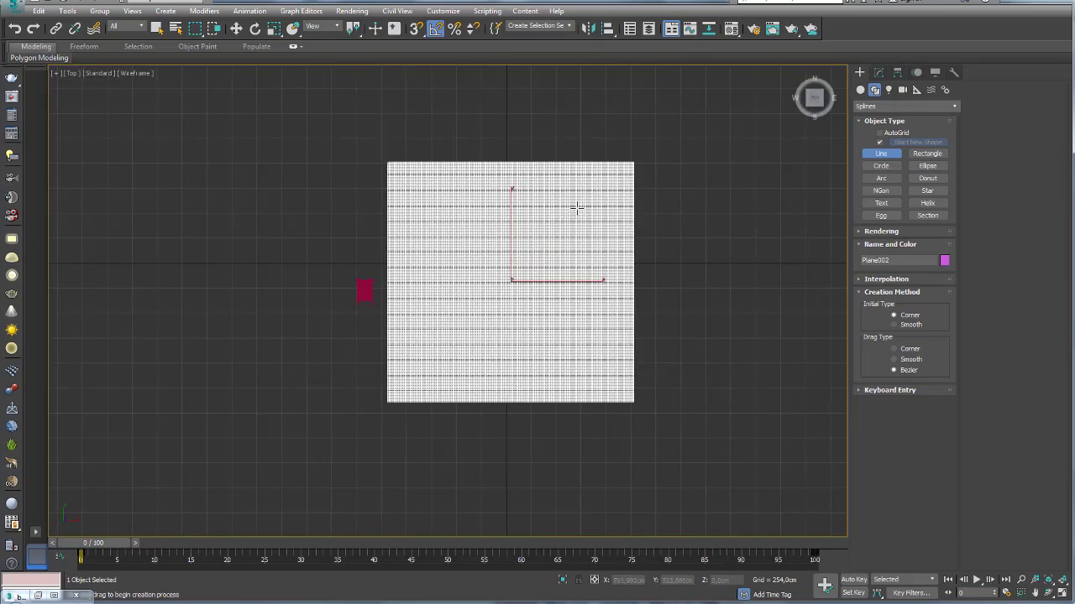
Draw a looping Bezier spline across the dune plane, then return to the Perspective view
left_click_drag(601, 201, 576, 182)
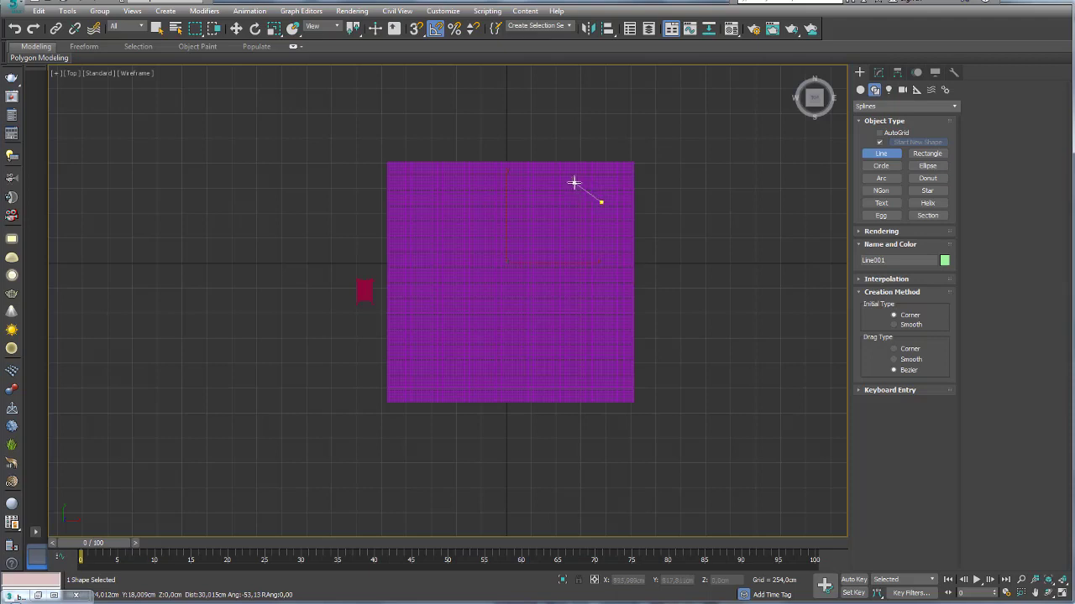
left_click(487, 198)
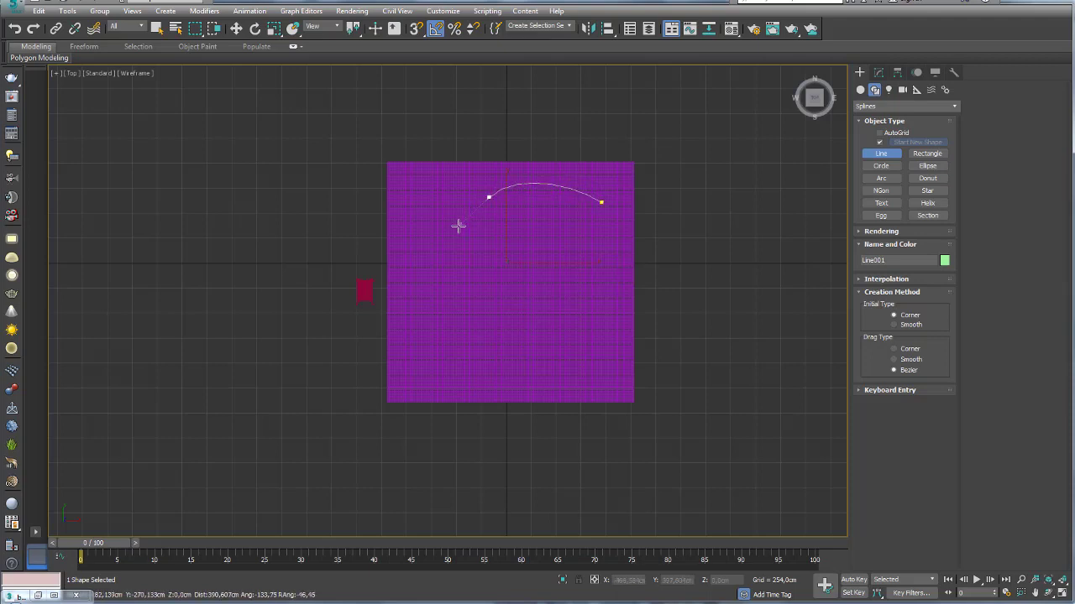
left_click(416, 252)
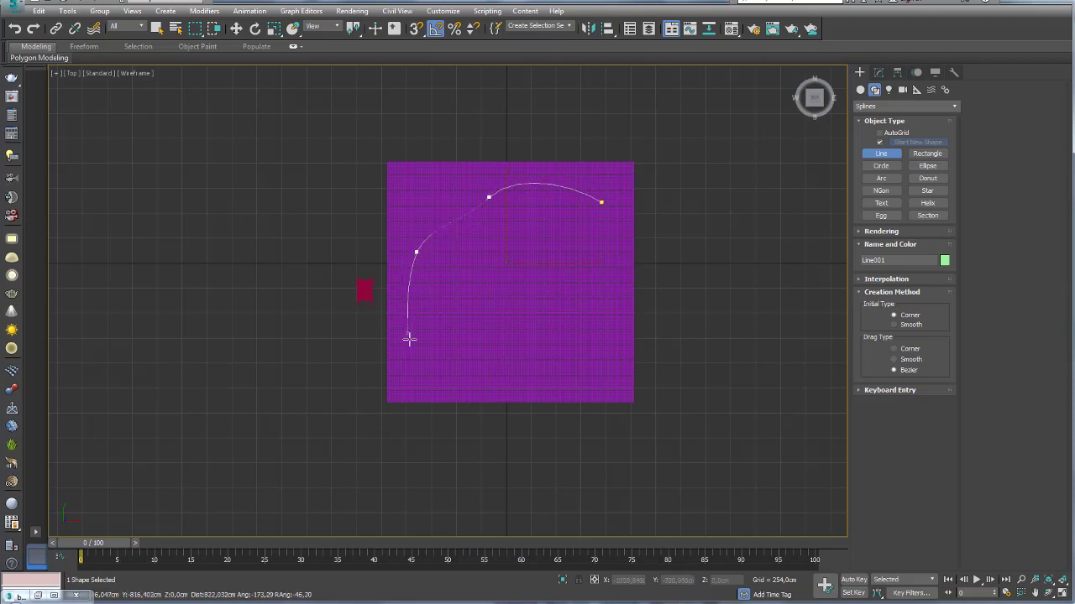
mouse_move(415, 351)
left_mouse_down()
mouse_move(457, 386)
mouse_move(542, 388)
left_mouse_up()
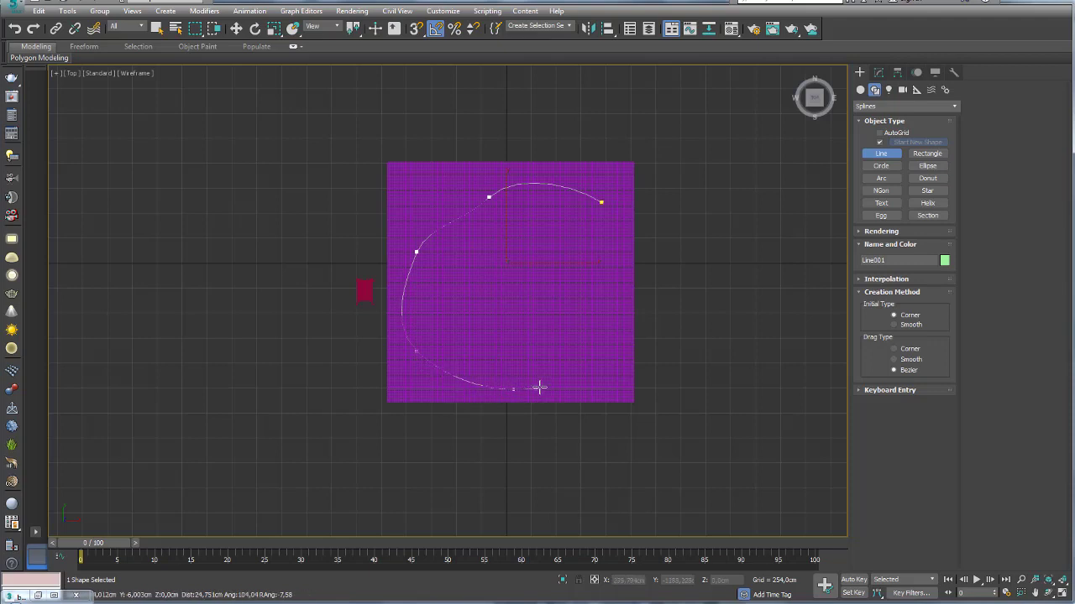
left_click_drag(555, 333, 546, 314)
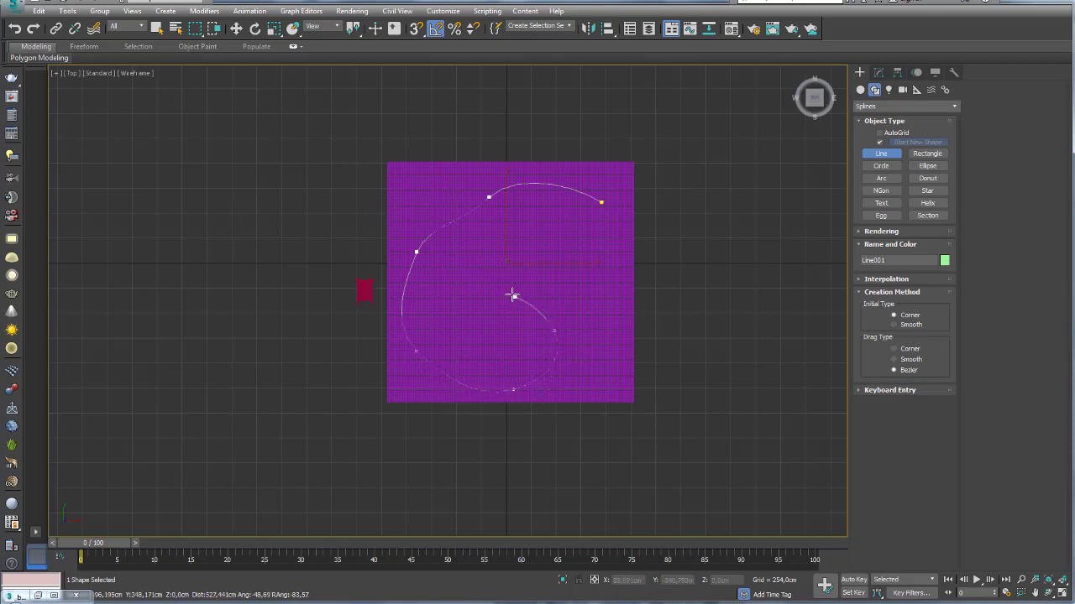
left_click_drag(445, 240, 455, 208)
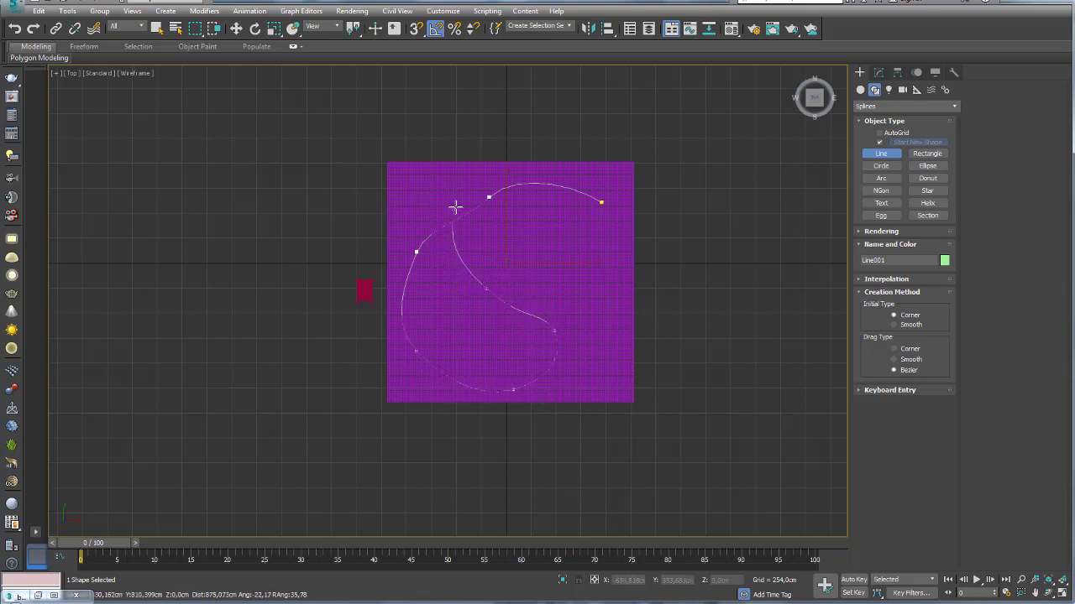
left_click_drag(560, 186, 578, 220)
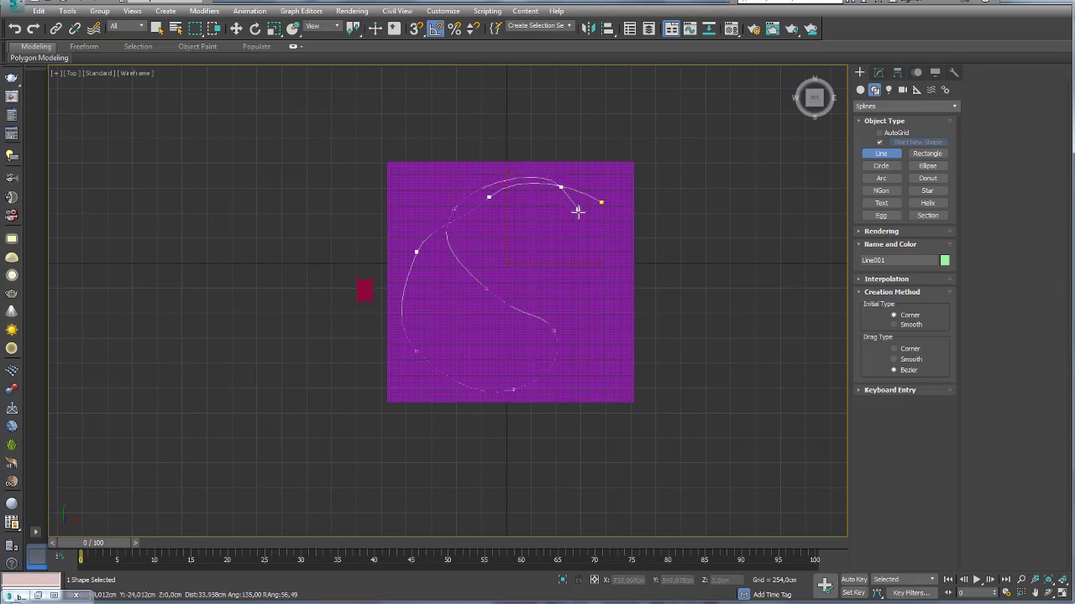
left_click_drag(592, 303, 576, 335)
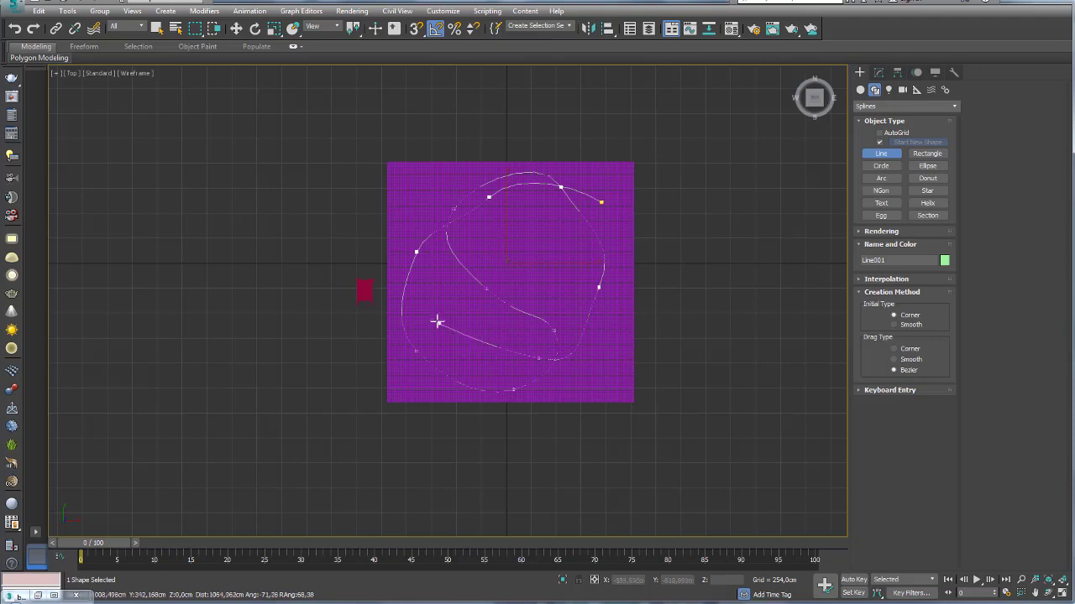
left_click_drag(428, 304, 419, 281)
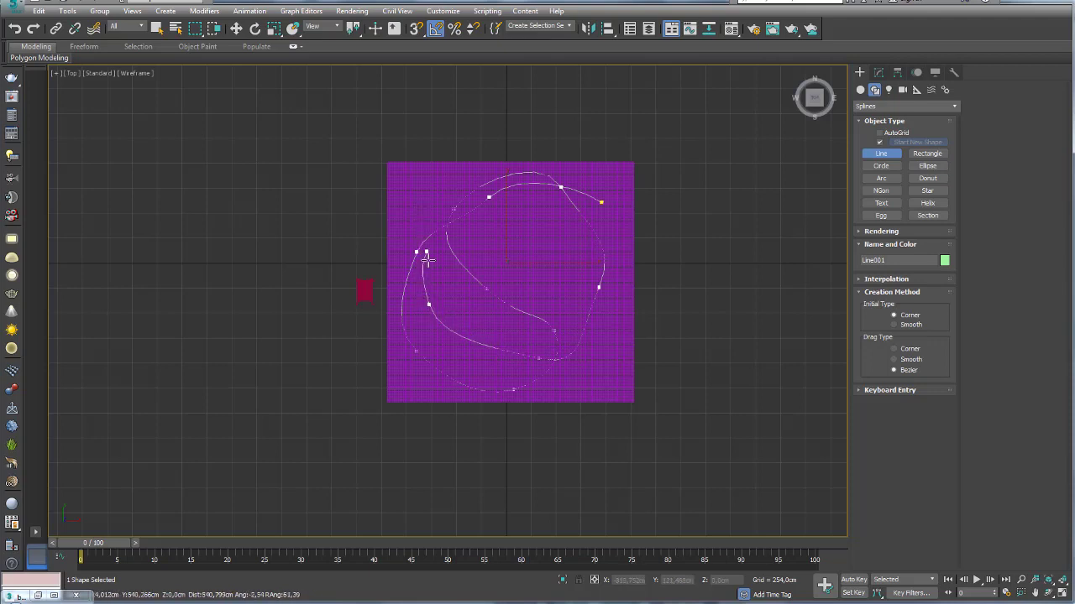
right_click(417, 248)
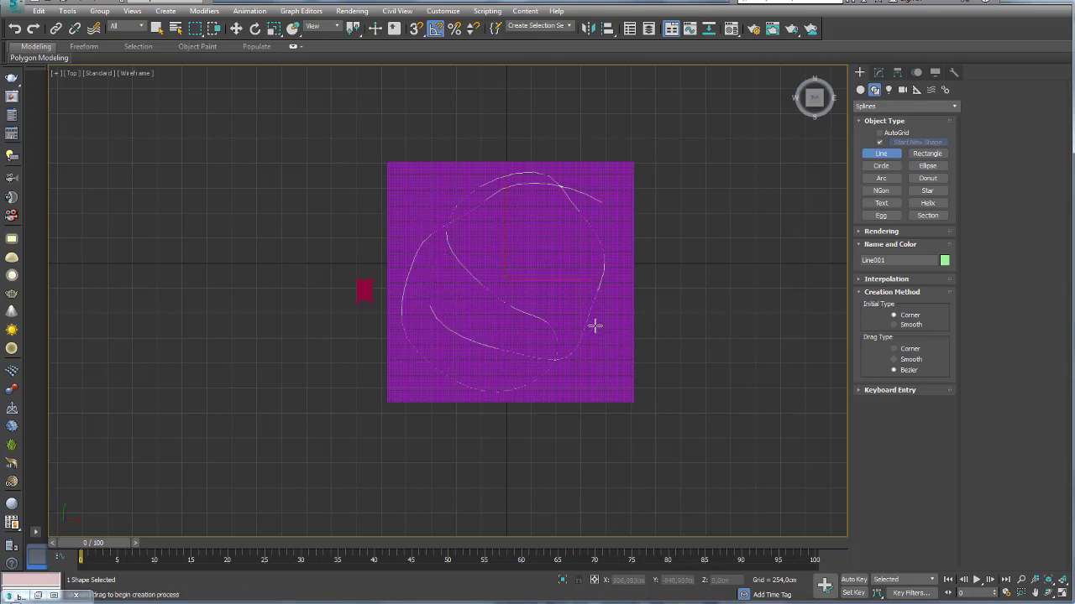
key("p")
middle_click_drag(587, 345, 571, 254, "alt")
Move the spline up so it sits above the dune surface
key("w")
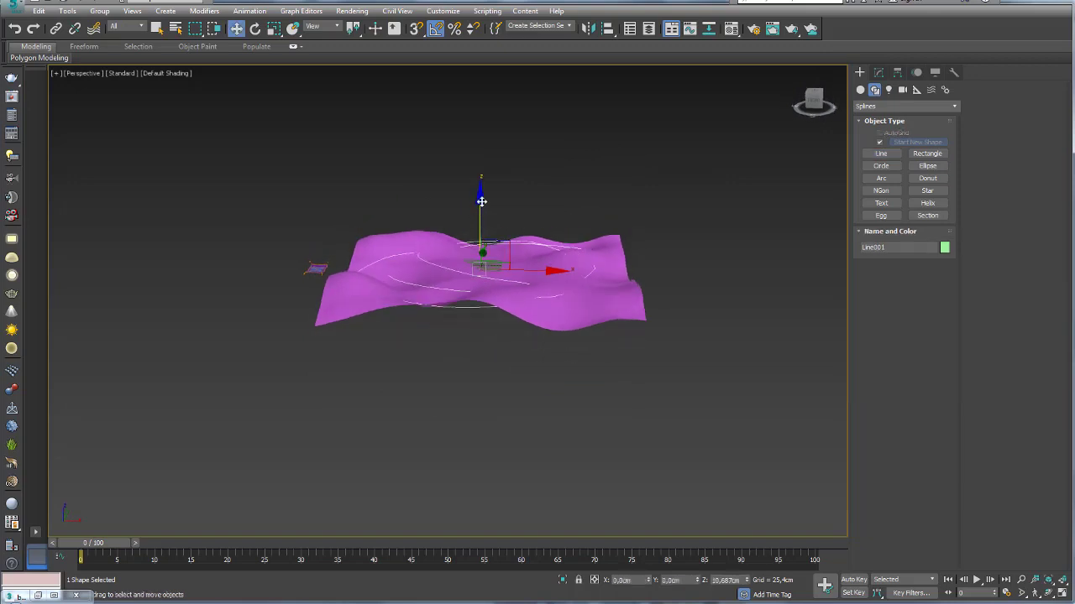
left_click_drag(481, 201, 498, 154)
middle_click_drag(565, 287, 438, 281, "alt")
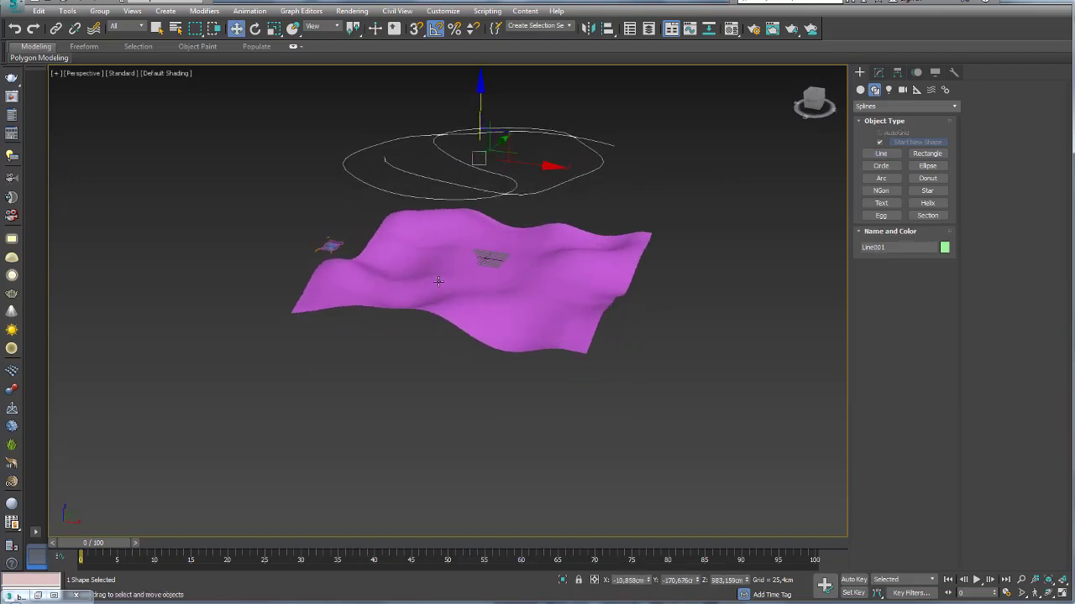
middle_click_drag(551, 199, 581, 218)
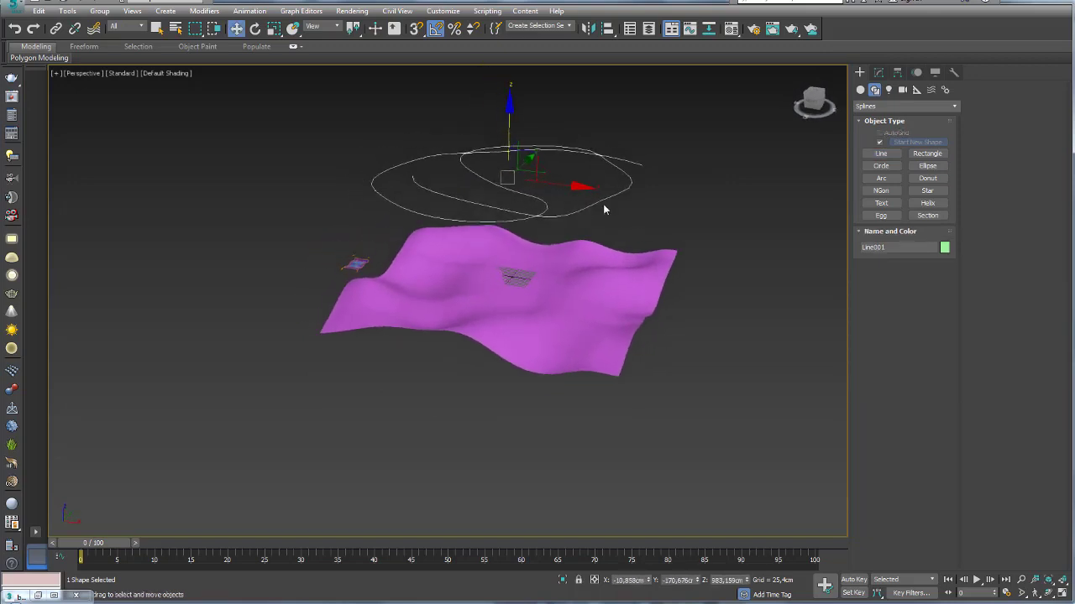
Switch the spline to Segment mode and select all its segments
left_click(878, 72)
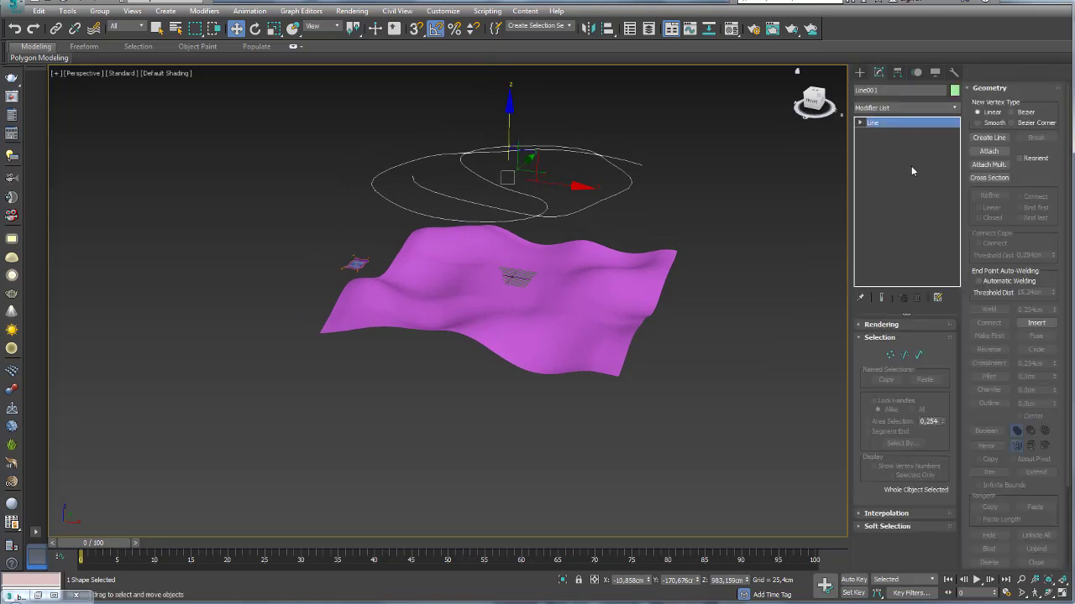
left_click(911, 356)
left_click_drag(703, 303, 297, 97)
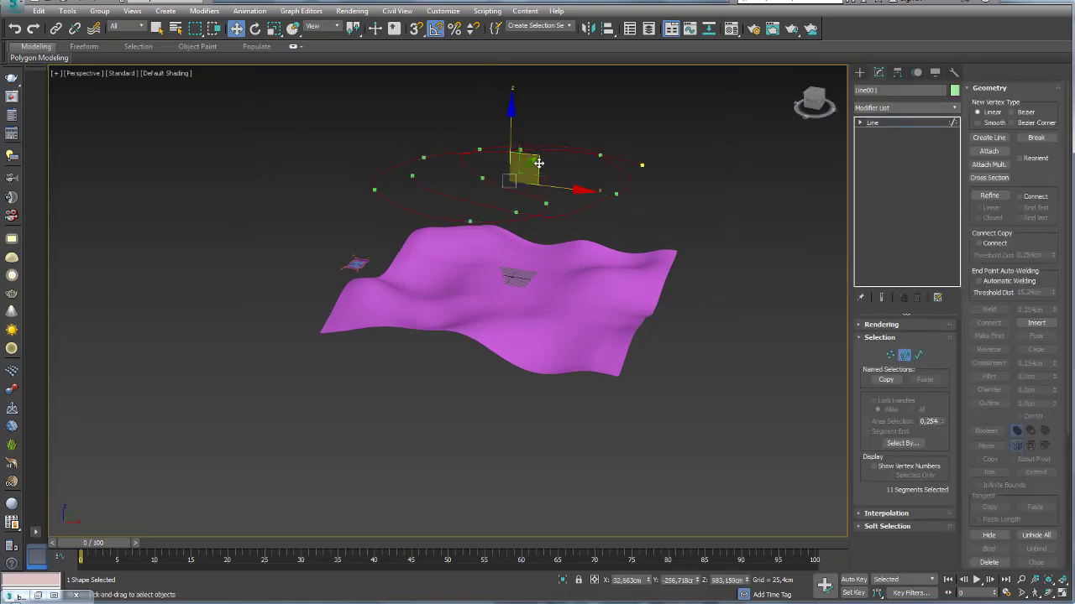
middle_click_drag(539, 197, 571, 210, "alt")
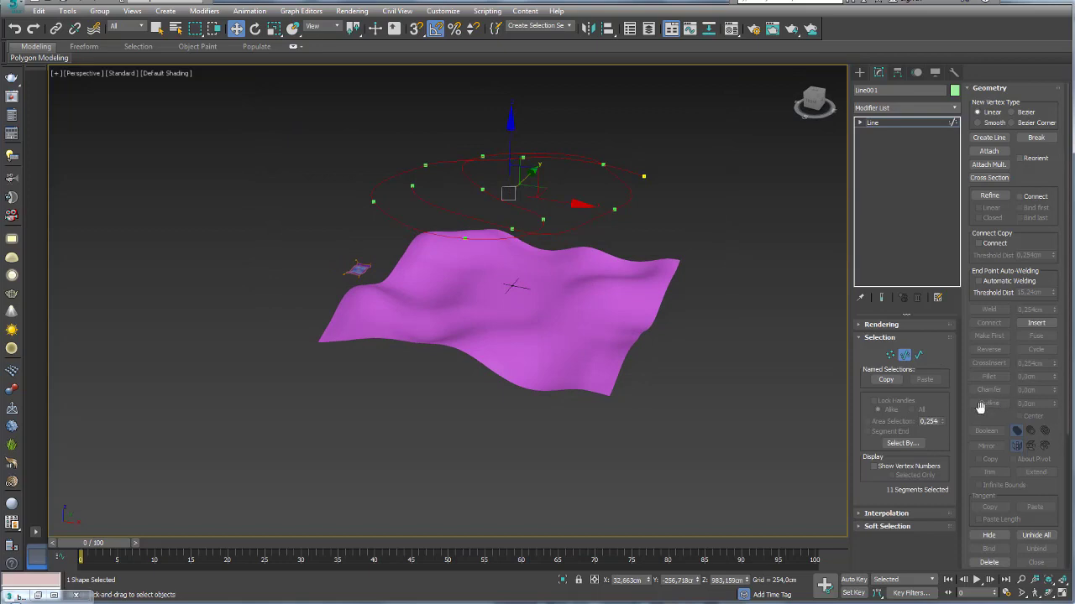
scroll(980, 407, "down", 3)
scroll(990, 395, "down", 2)
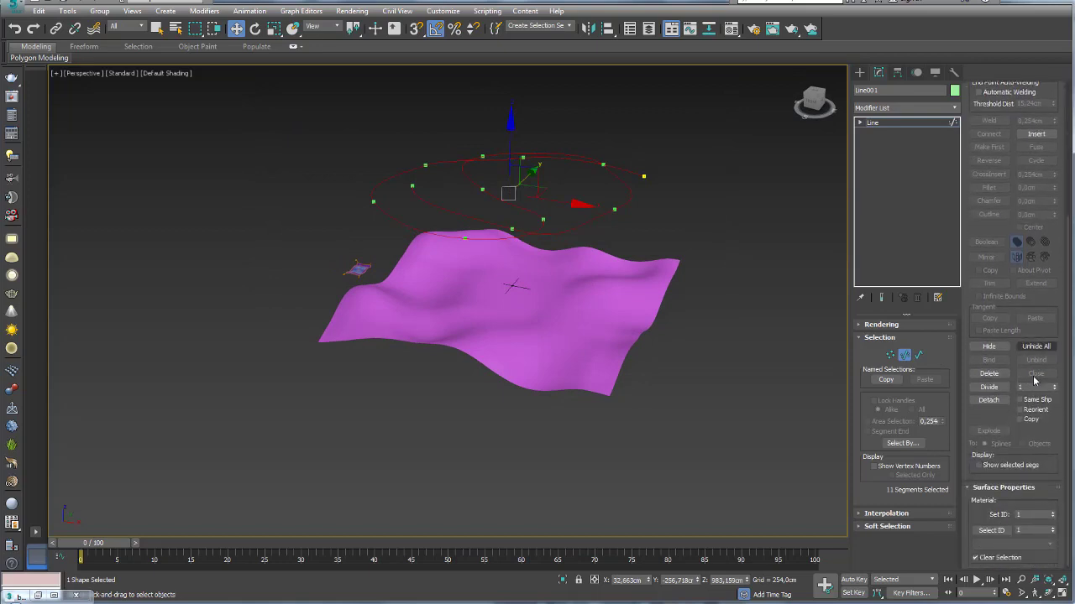
Divide the segments three times to reach 88 segments, then return to the Line level
left_click(989, 387)
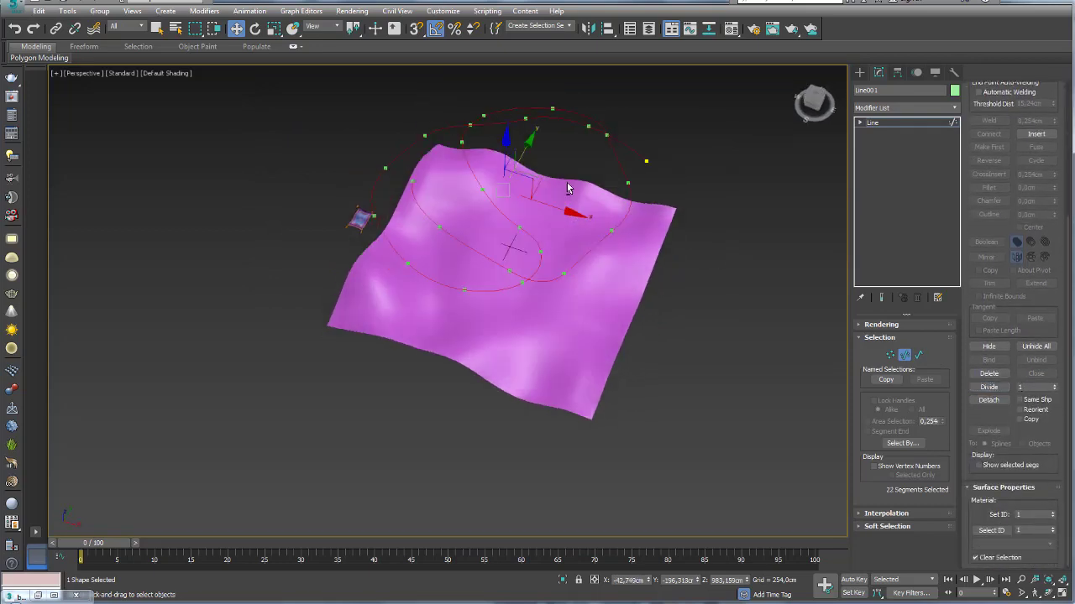
left_click(989, 387)
middle_click_drag(619, 216, 557, 271, "alt")
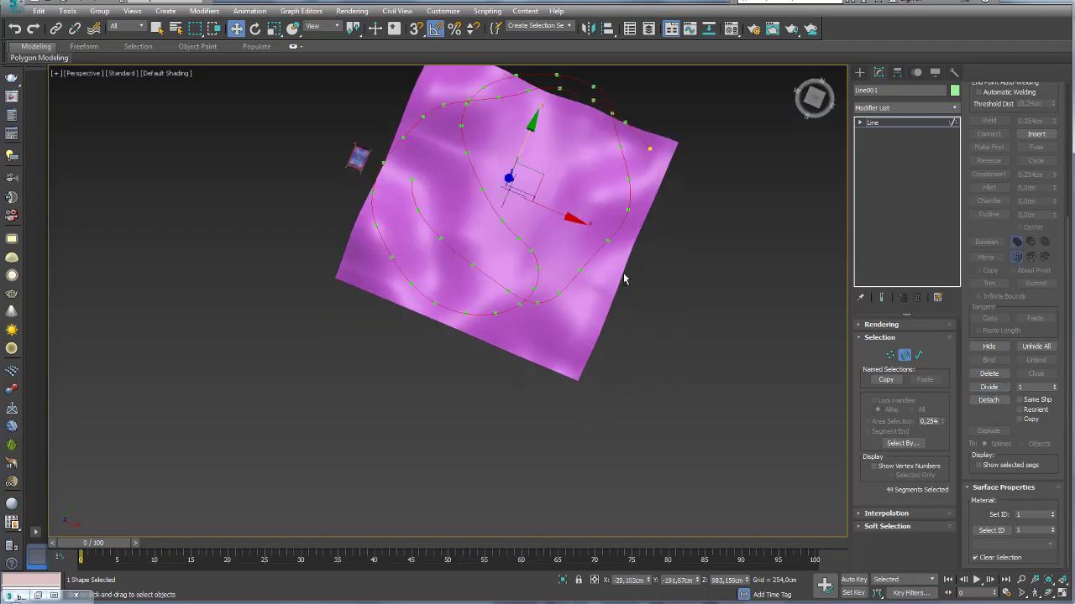
left_click(989, 387)
middle_click_drag(738, 244, 716, 271, "alt")
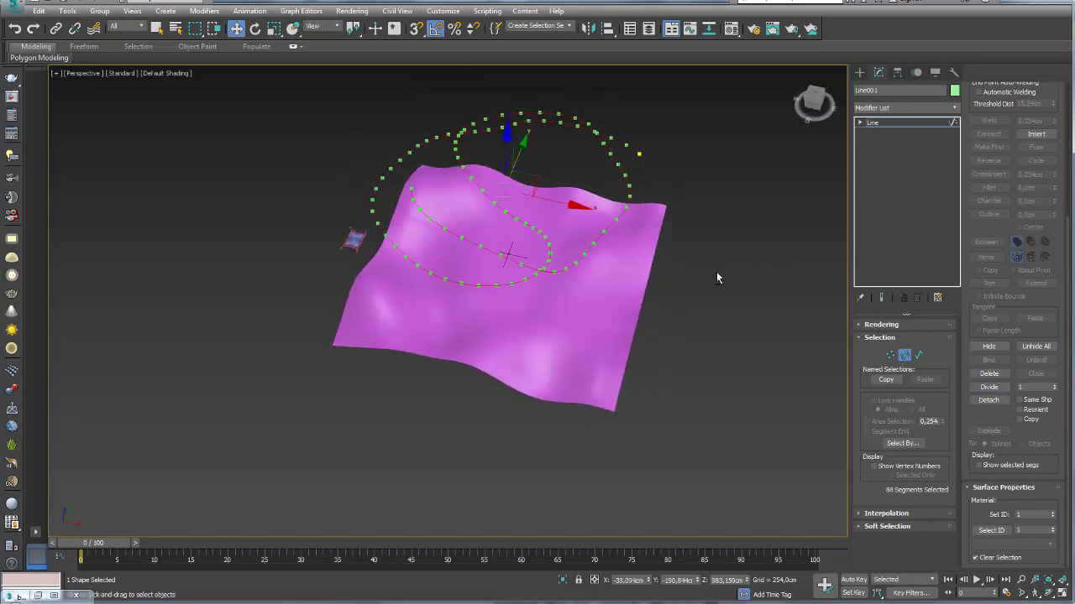
left_click(873, 123)
Browse the Modifier List without adding anything, then orbit around the terrain and spline
mouse_move(652, 185)
middle_mouse_down("alt")
mouse_move(679, 168)
mouse_move(621, 259)
middle_mouse_up("alt")
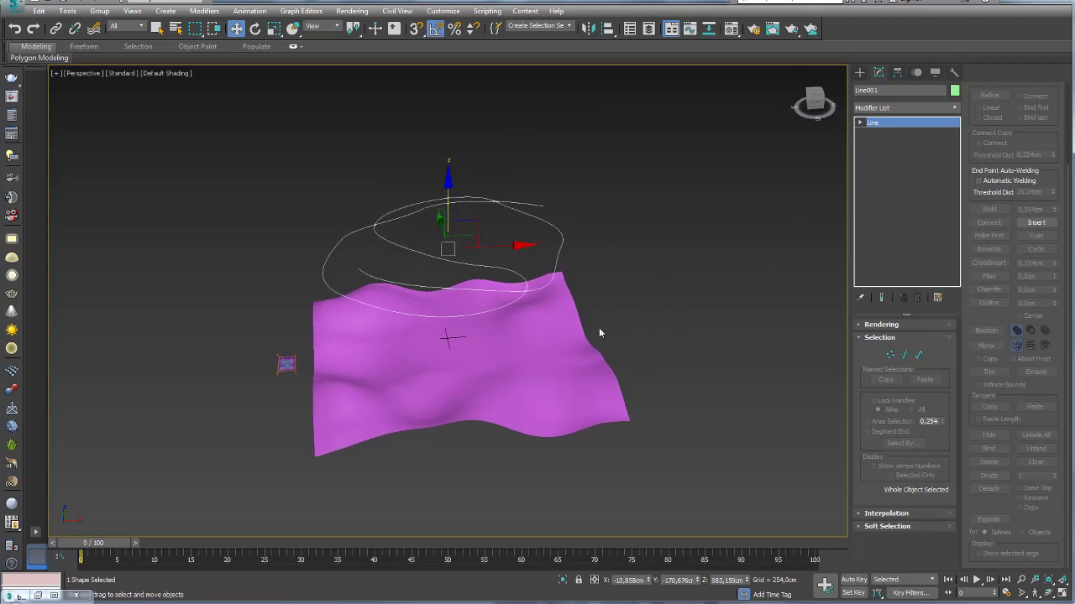
mouse_move(600, 329)
middle_mouse_down("alt")
mouse_move(568, 312)
mouse_move(569, 329)
middle_mouse_up("alt")
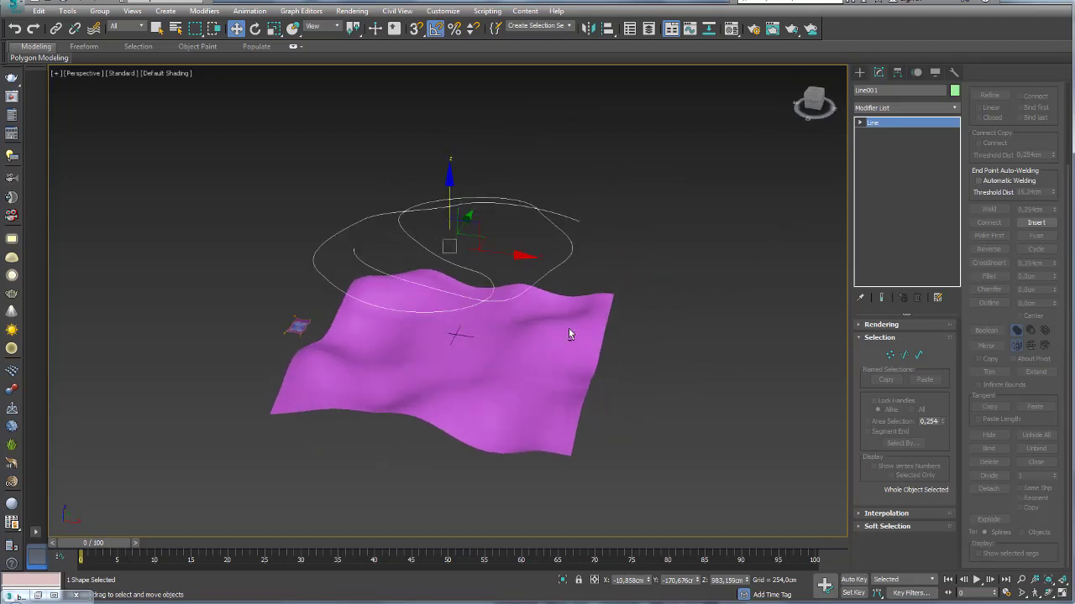
left_click(955, 109)
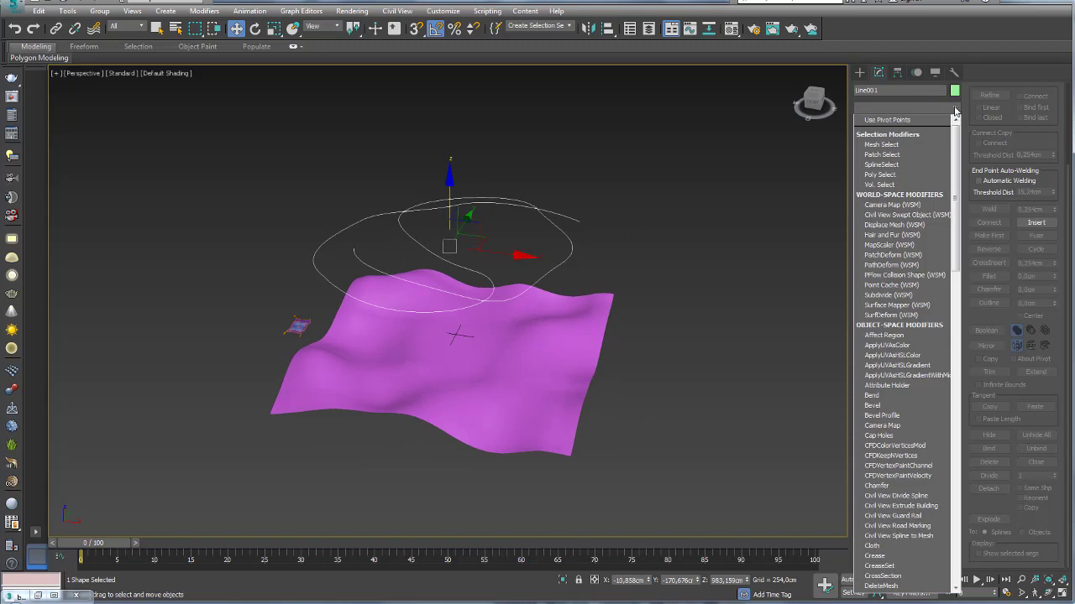
mouse_move(958, 148)
left_mouse_down()
mouse_move(962, 198)
mouse_move(805, 150)
left_mouse_up()
left_click(620, 229)
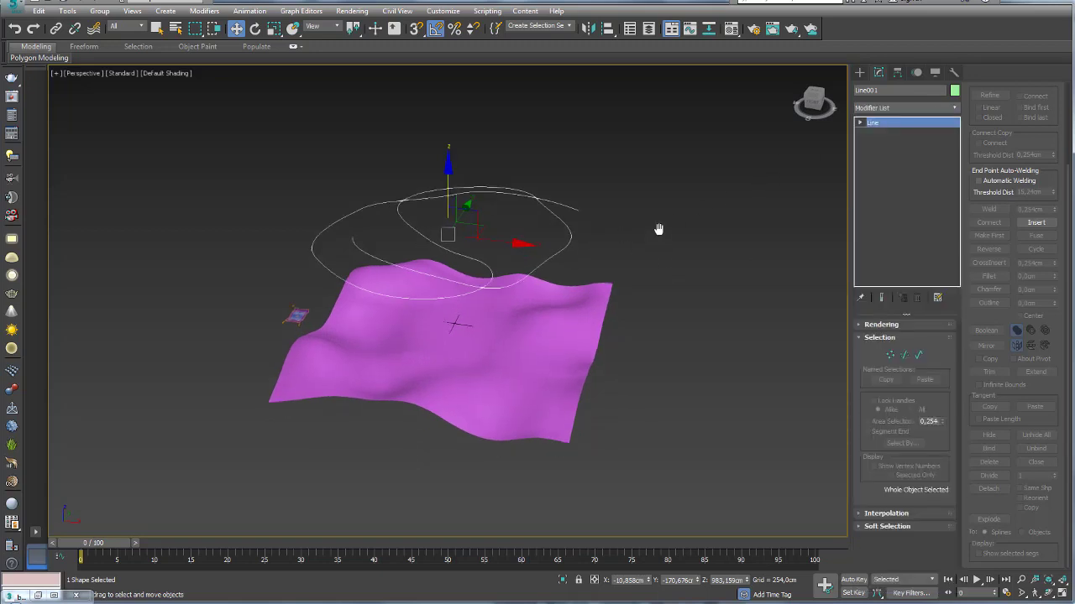
scroll(659, 210, "up", 3)
scroll(624, 230, "down", 3)
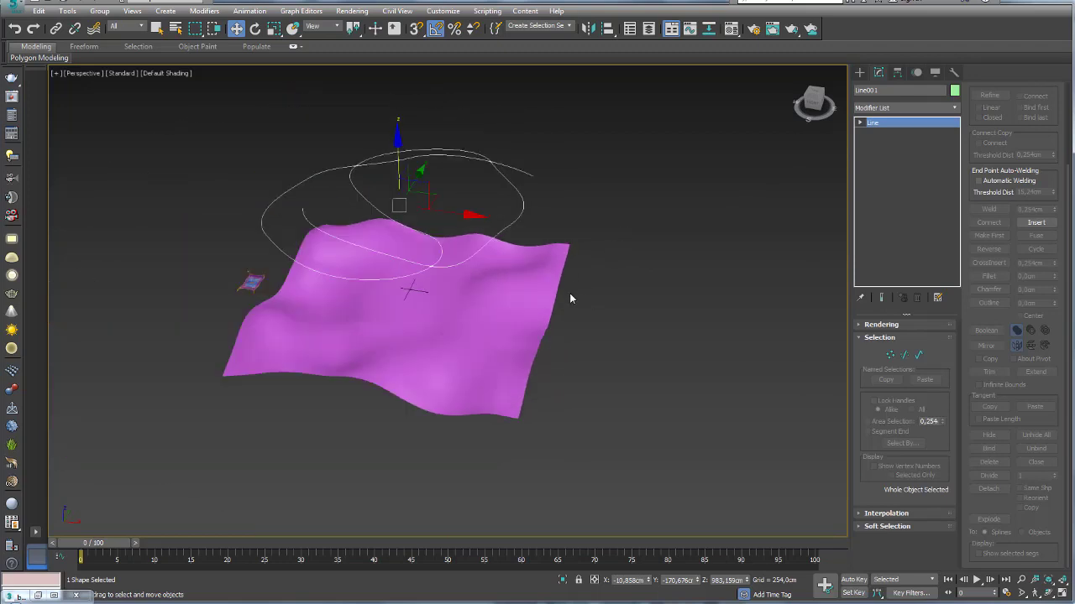
middle_click_drag(569, 293, 570, 296, "alt")
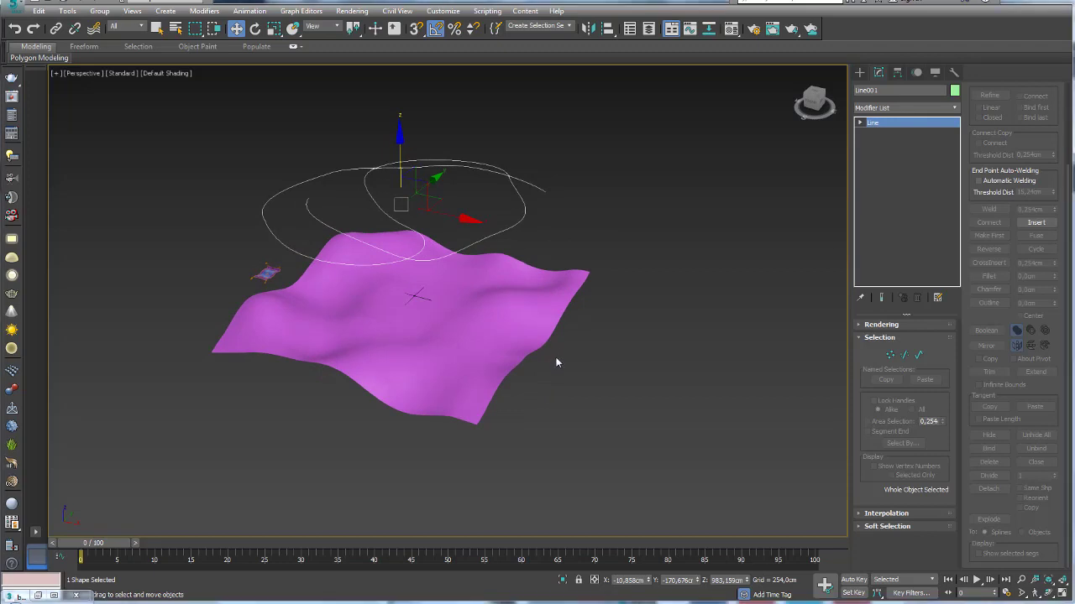
mouse_move(598, 347)
middle_mouse_down("alt")
mouse_move(571, 366)
mouse_move(566, 341)
mouse_move(546, 352)
middle_mouse_up("alt")
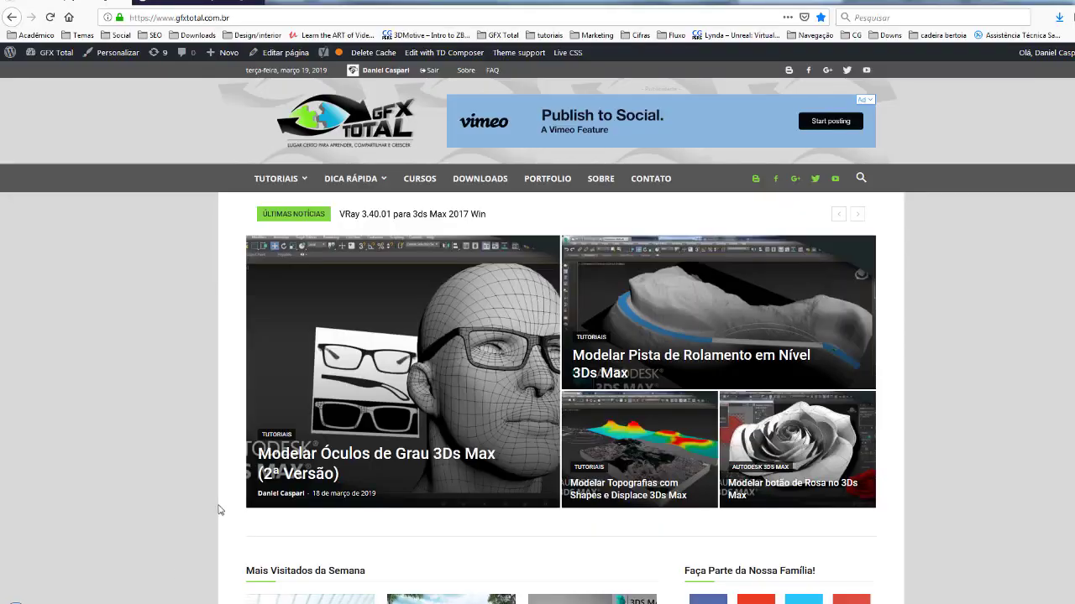
scroll(561, 321, "down", 2)
scroll(561, 321, "down", 2)
scroll(560, 322, "up", 3)
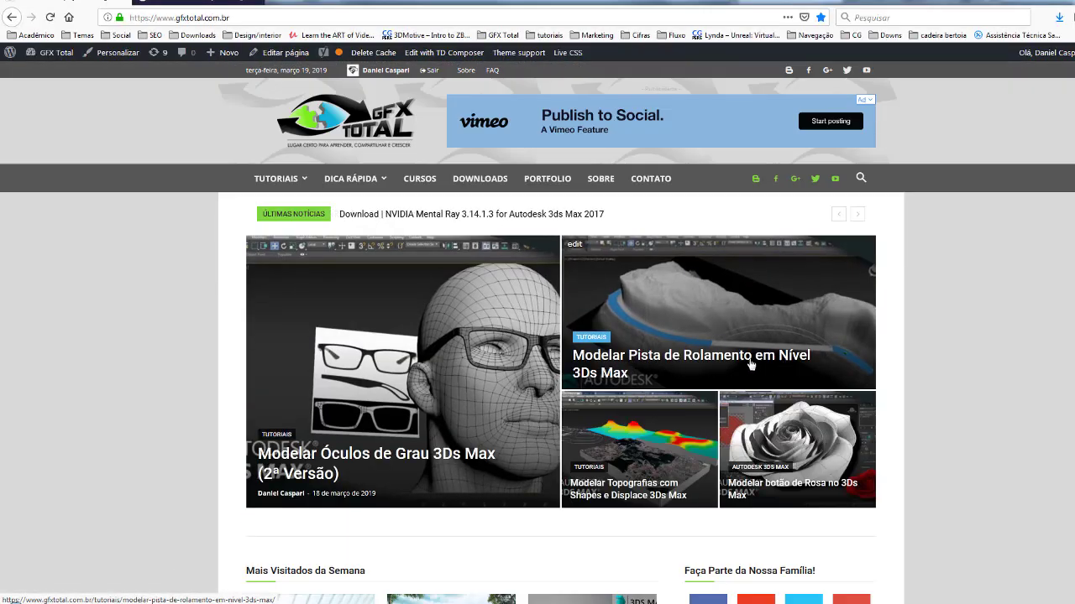
scroll(789, 336, "down", 1)
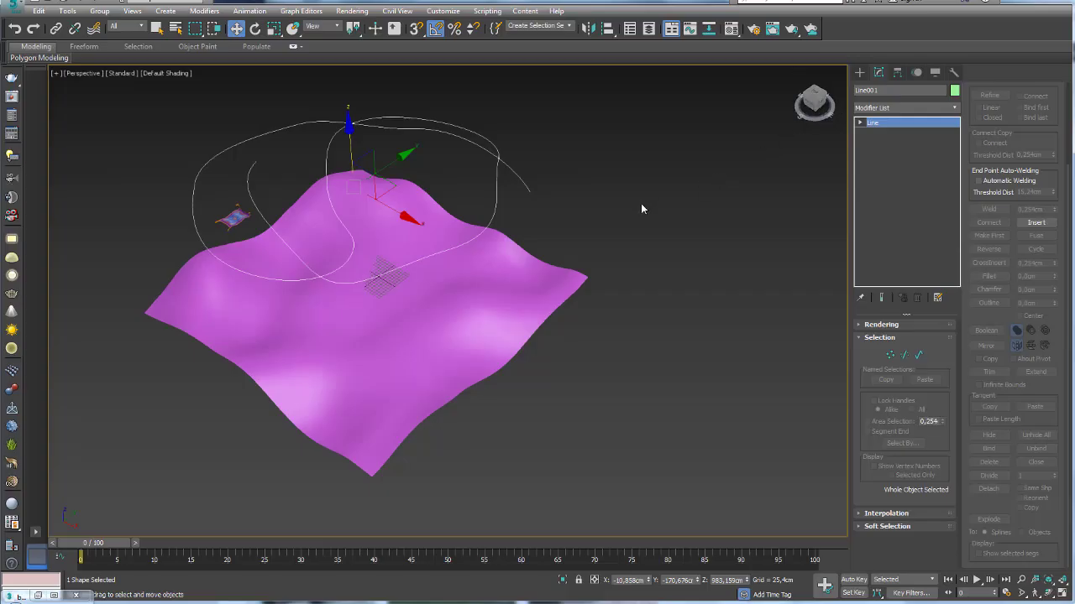
middle_click_drag(640, 209, 642, 252, "alt")
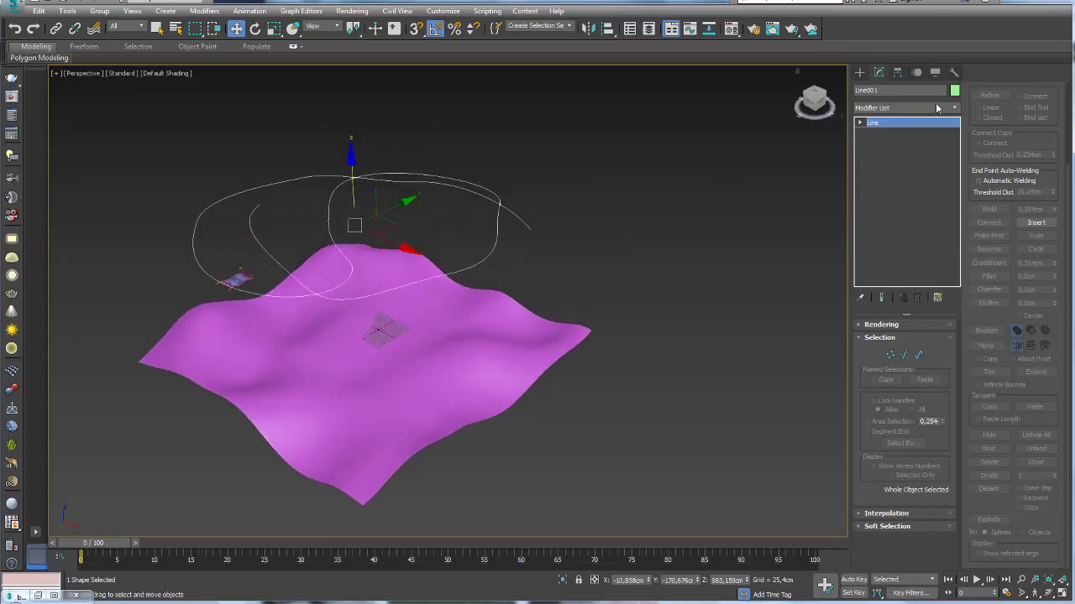
Create a Geometric/Deformable Conform space warp icon beside the terrain
left_click(860, 73)
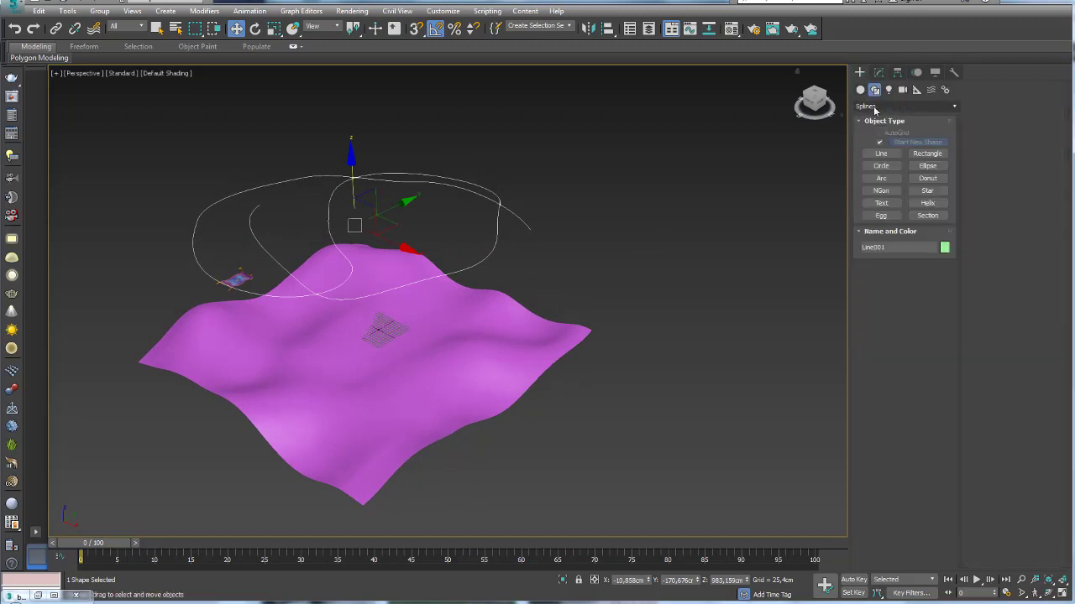
left_click(931, 89)
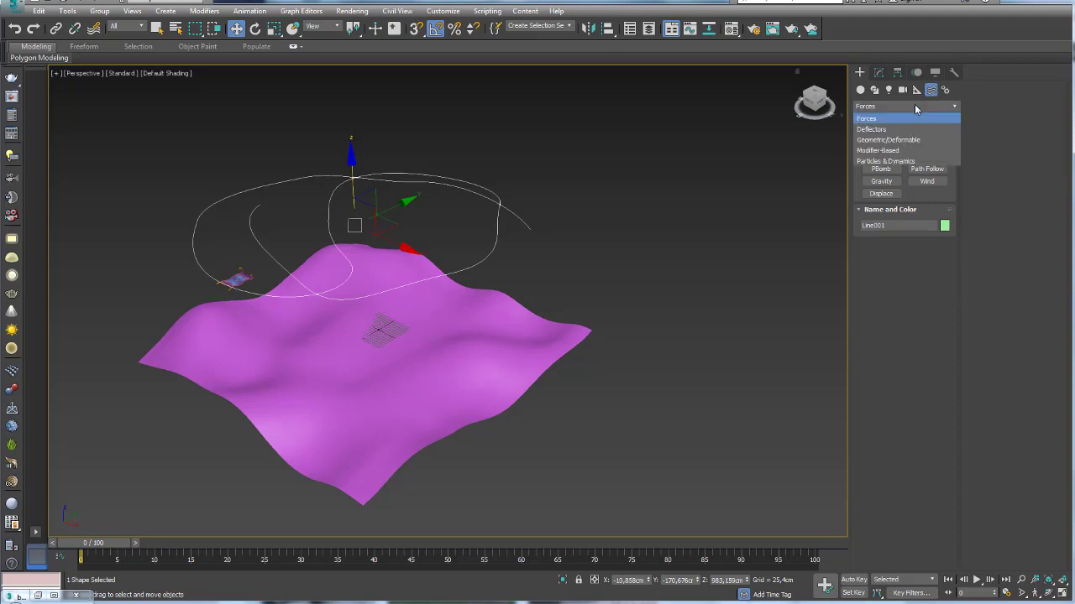
left_click(918, 107)
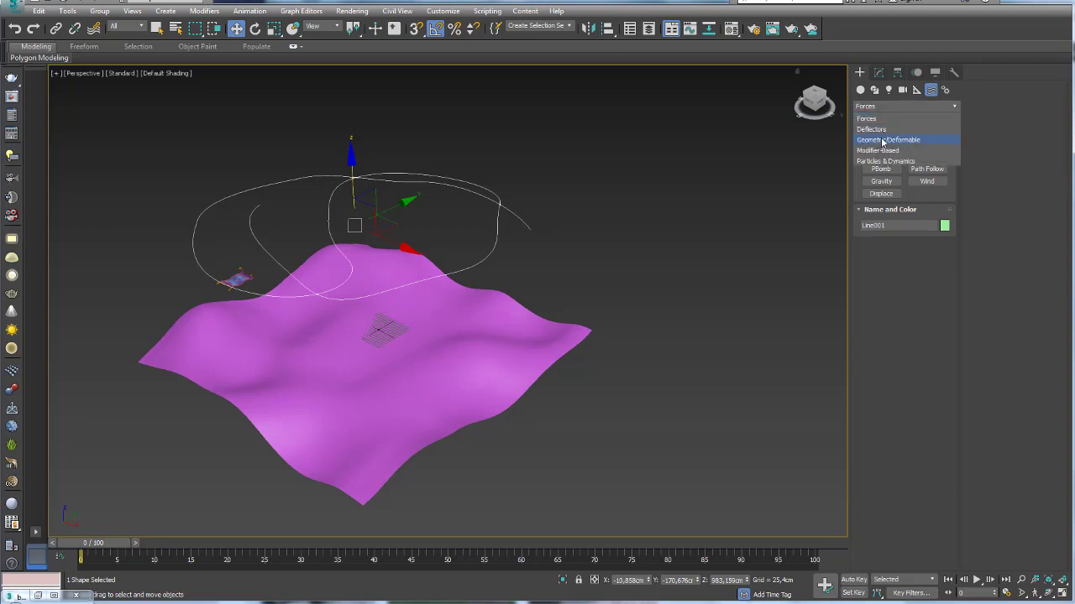
left_click(882, 142)
left_click_drag(815, 103, 732, 193)
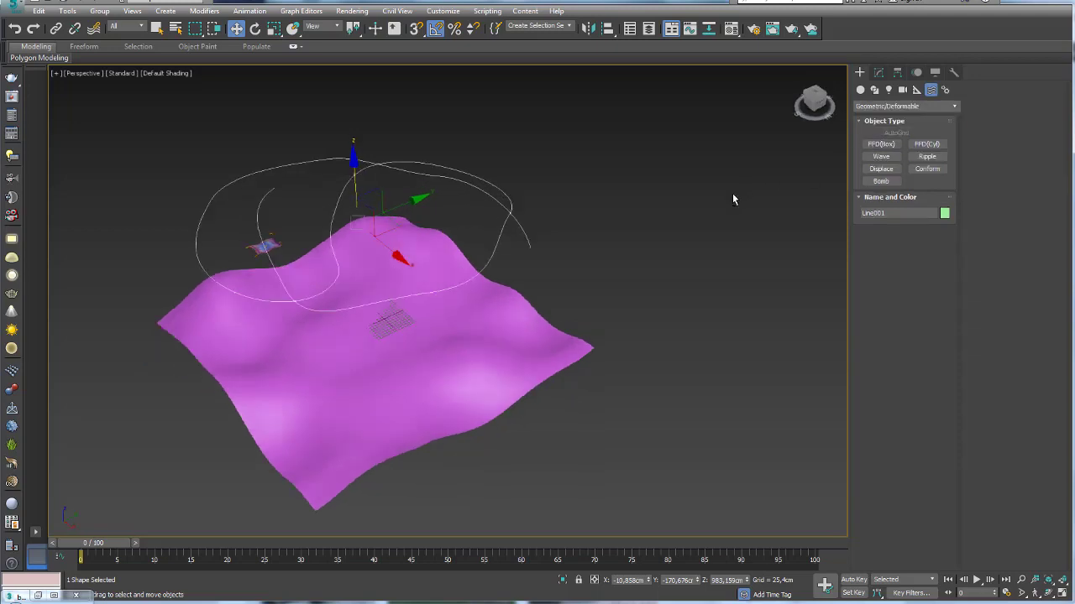
left_click(927, 170)
left_click_drag(655, 378, 698, 390)
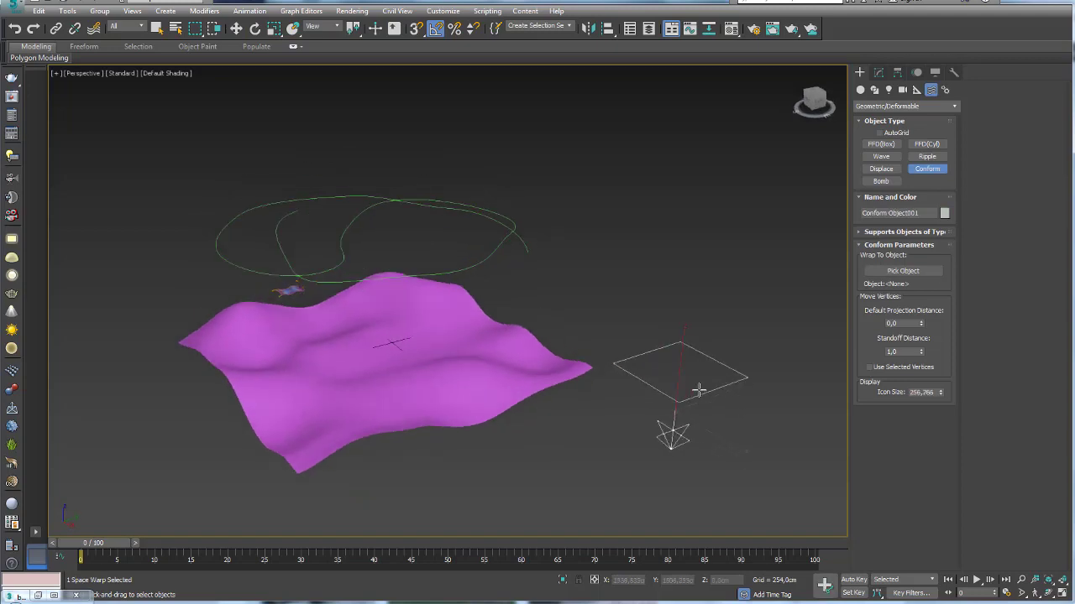
Set Plane002 as the Conform wrap target and select the Line001 spline
left_click(904, 270)
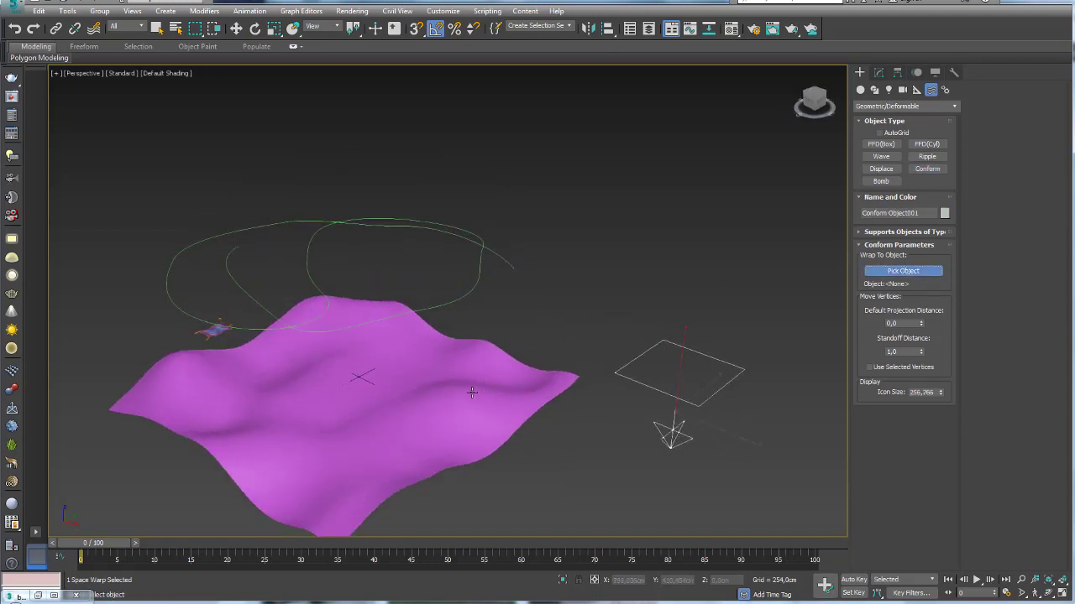
left_click(517, 397)
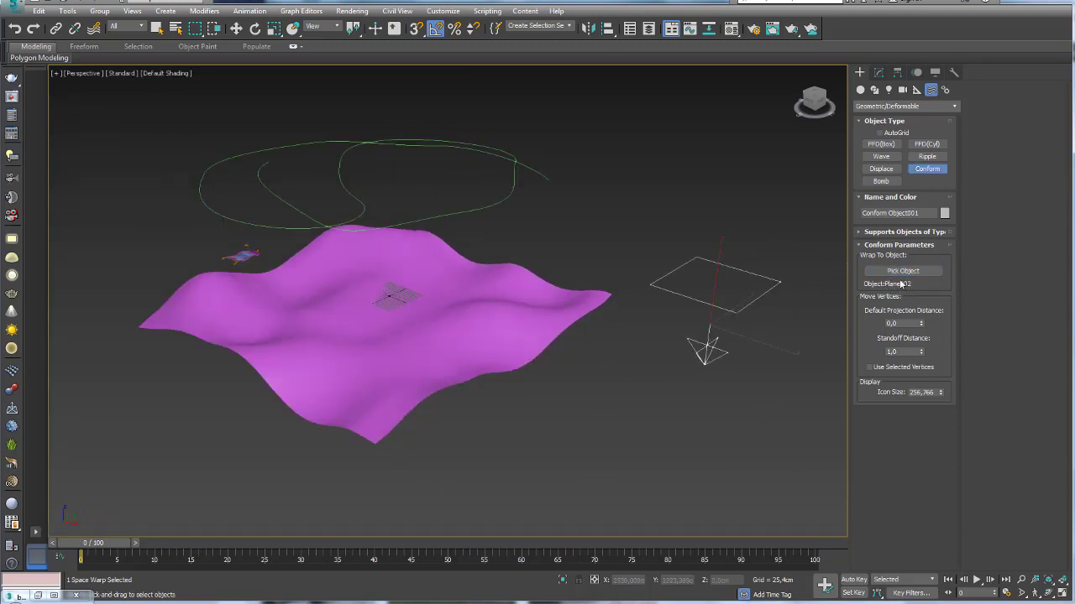
middle_click_drag(593, 232, 612, 211, "alt")
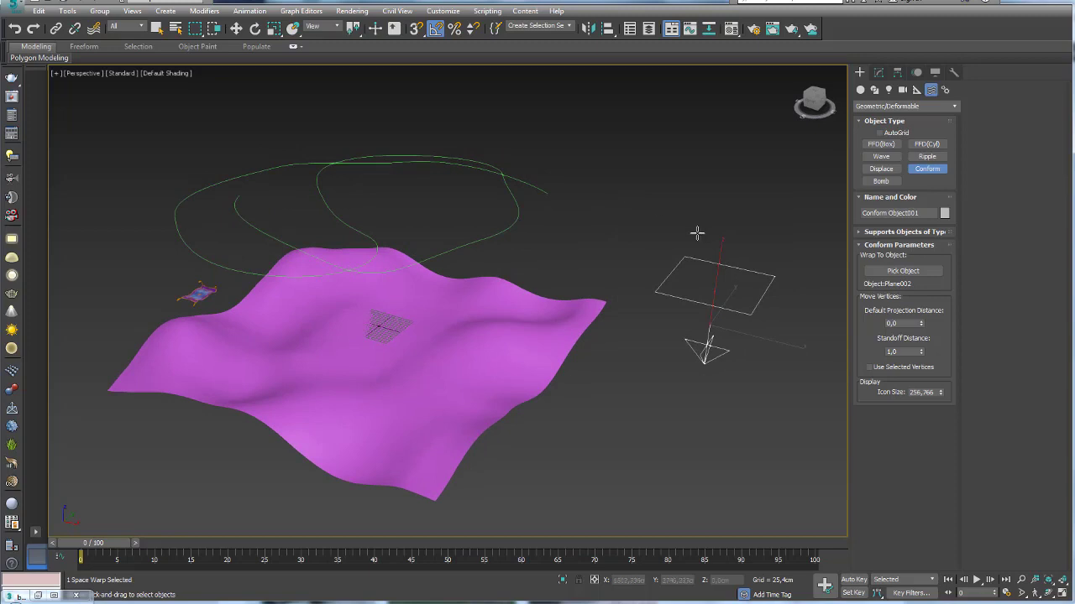
key("w")
left_click(504, 178)
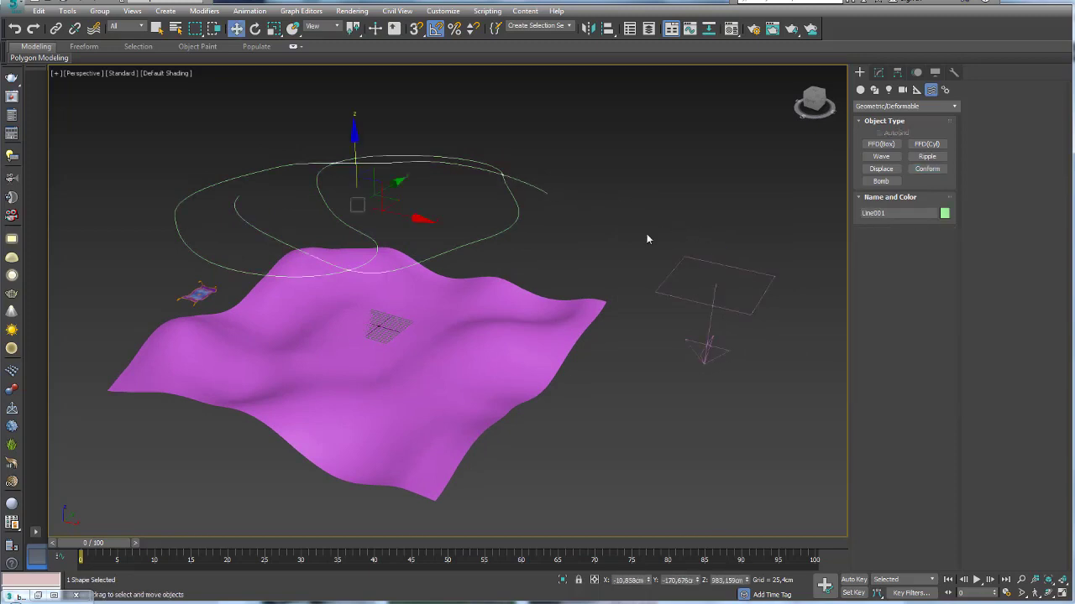
Bind Line001 to the Conform warp and open its Conform Binding options in the stack
left_click(93, 29)
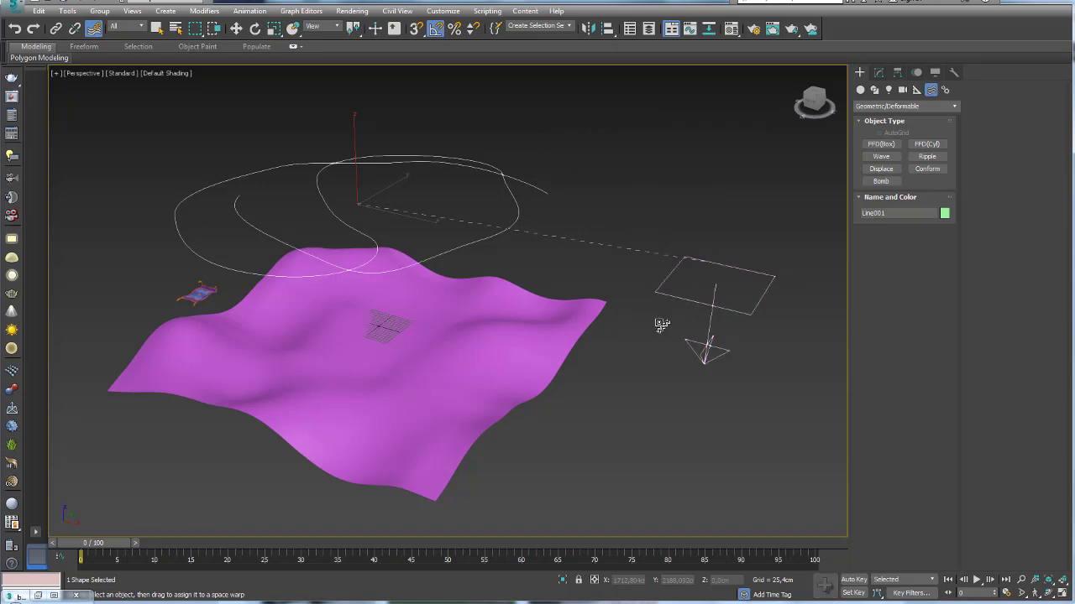
left_click_drag(708, 267, 664, 319)
mouse_move(535, 343)
middle_mouse_down("alt")
mouse_move(384, 383)
mouse_move(625, 304)
mouse_move(604, 310)
middle_mouse_up("alt")
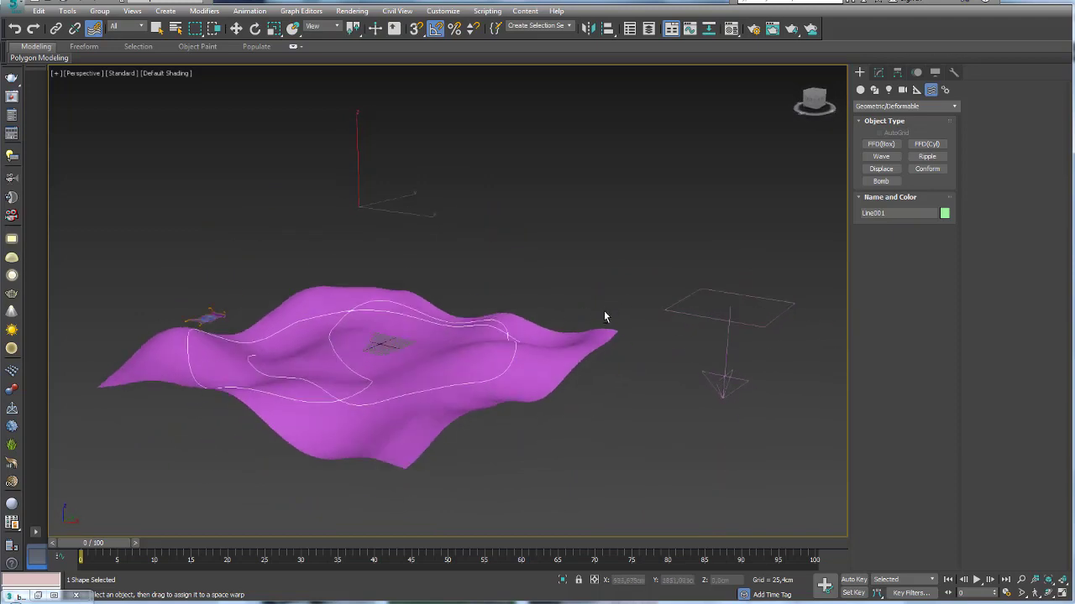
left_click(878, 72)
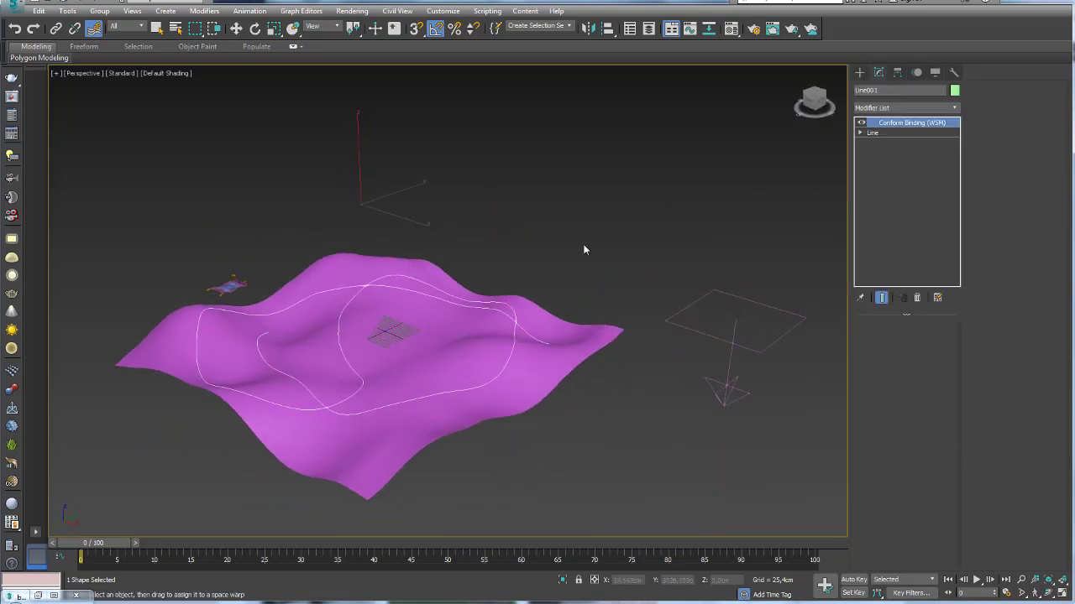
right_click(891, 125)
Collapse Line001 to an Editable Spline and lift it above the terrain
left_click(927, 228)
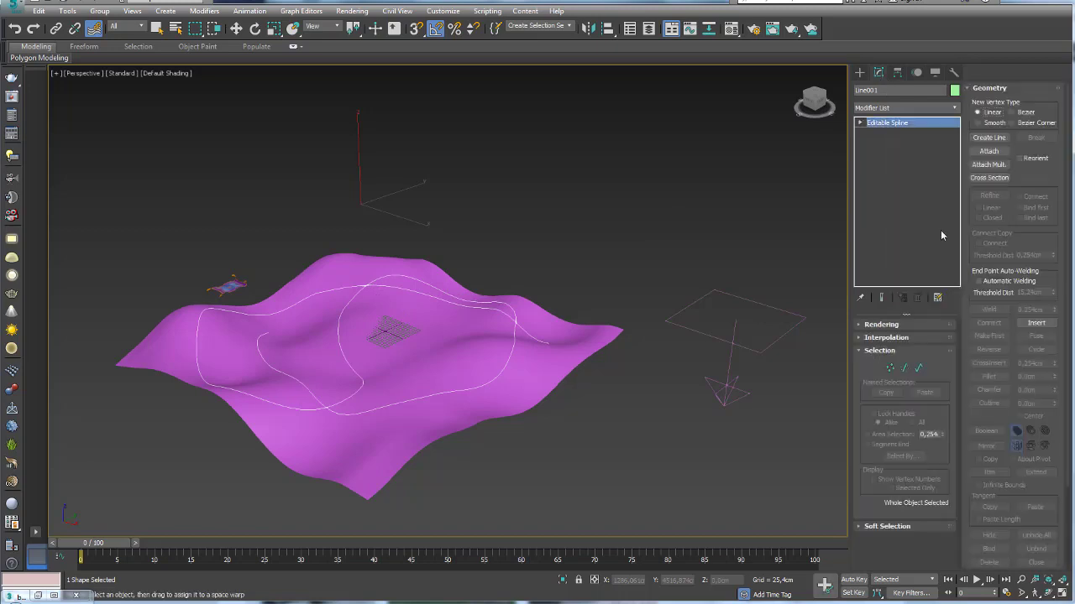
key("w")
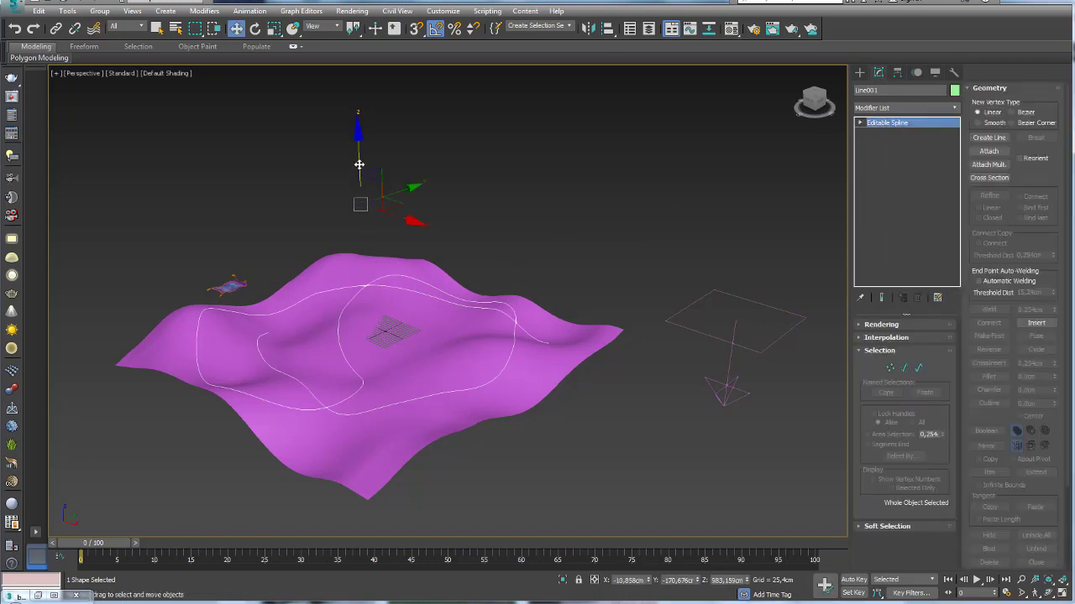
left_click_drag(359, 163, 362, 127)
middle_click_drag(360, 151, 437, 277, "alt")
In Vertex mode, try selecting hilltop vertices, then select only the spline's end vertex
left_click(890, 368)
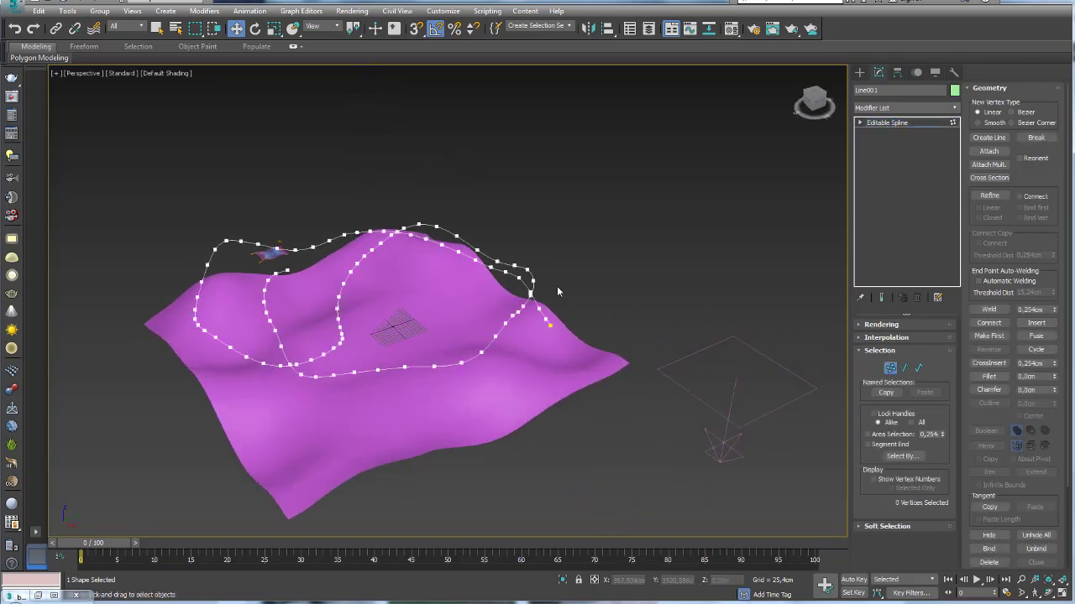
middle_click_drag(510, 302, 720, 201, "alt")
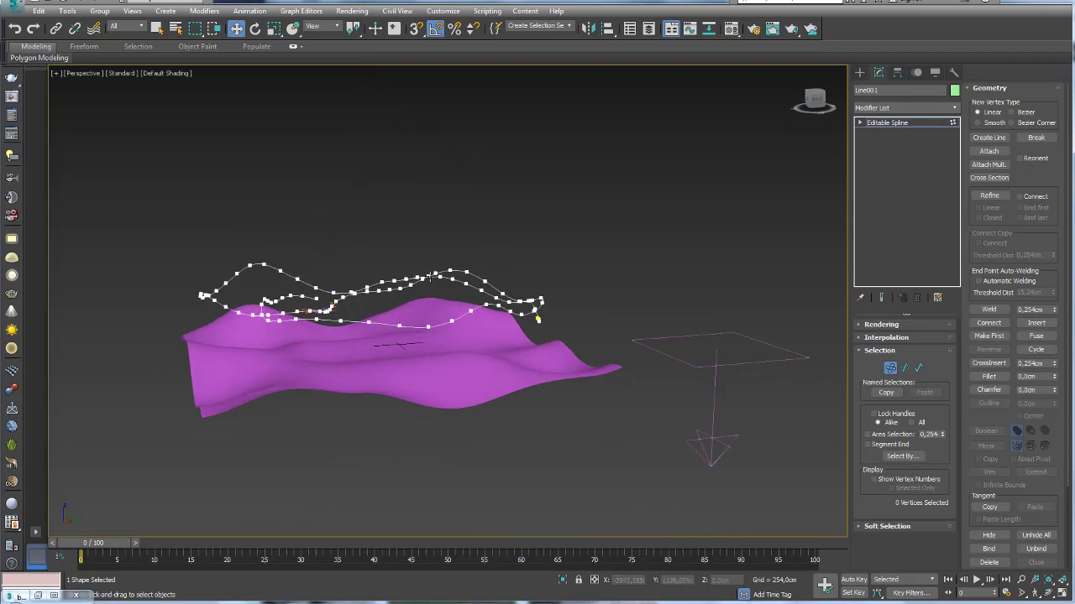
scroll(719, 202, "up", 3)
middle_click_drag(430, 267, 384, 277, "alt")
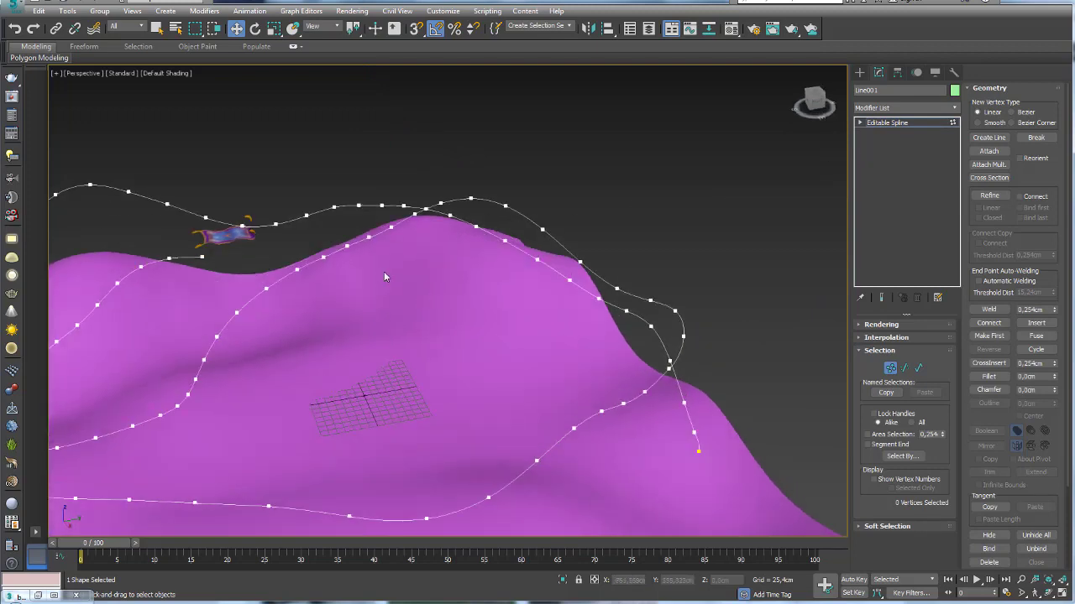
left_click_drag(420, 222, 450, 198)
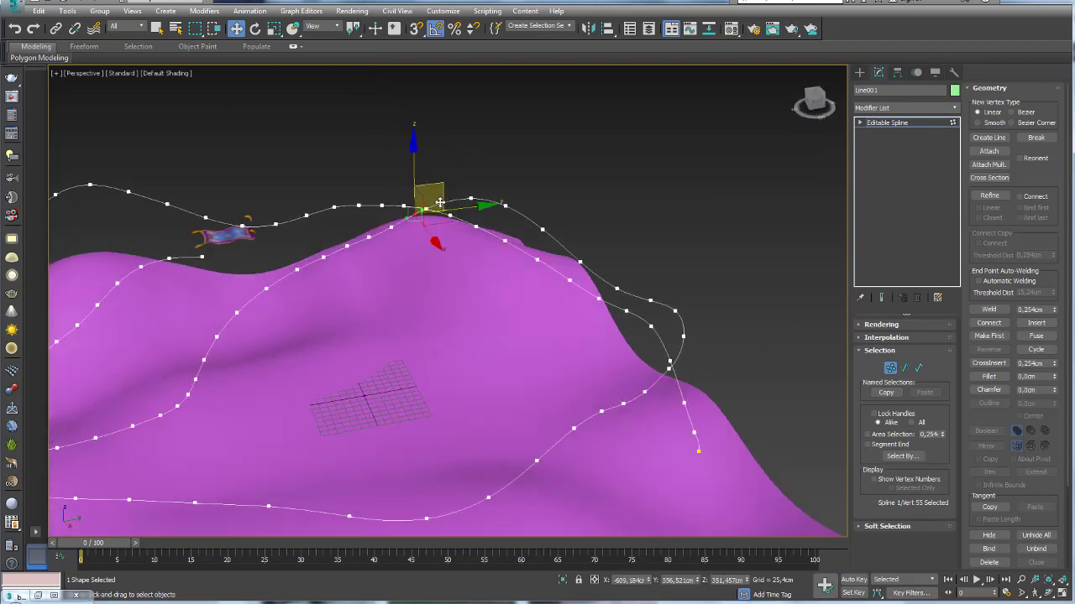
left_click_drag(370, 225, 404, 237, "ctrl")
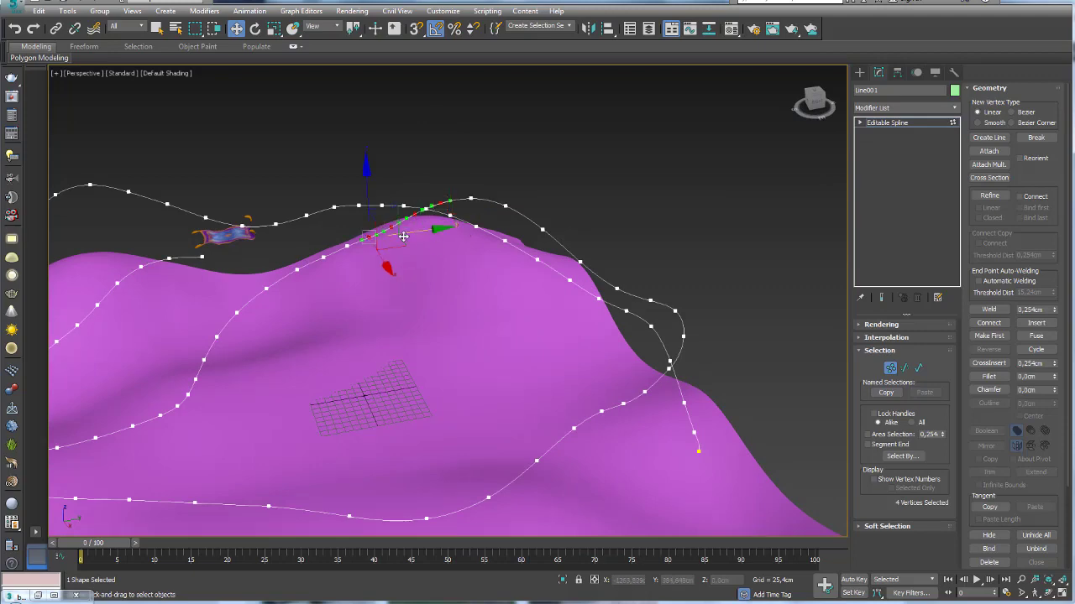
left_click(485, 181)
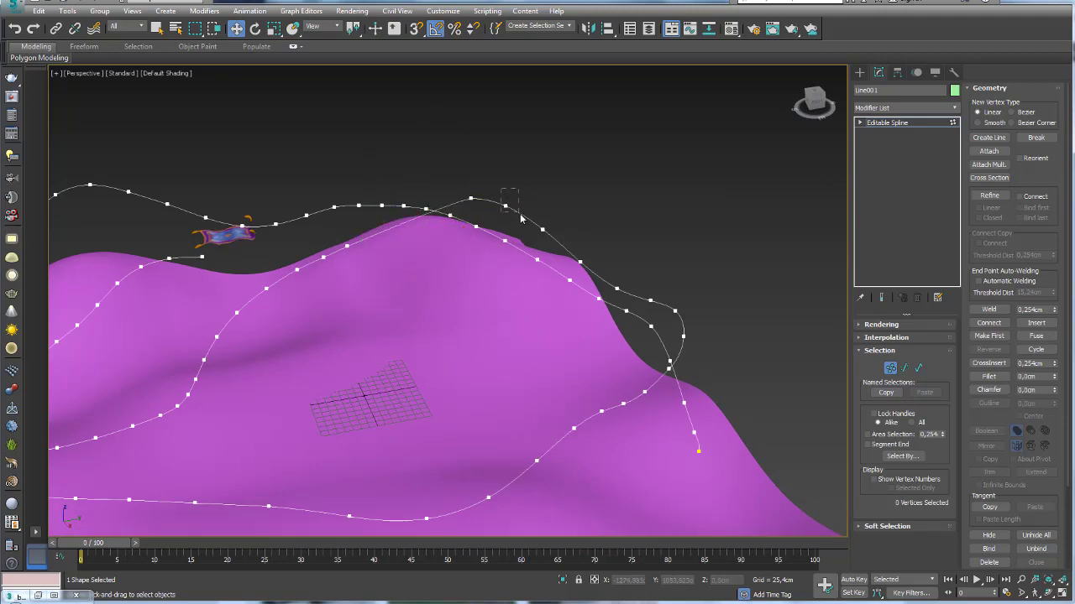
left_click_drag(521, 218, 469, 211)
middle_click_drag(468, 212, 470, 200, "alt")
Dismiss the vertex quad menu and return to the Editable Spline object level
right_click(470, 198)
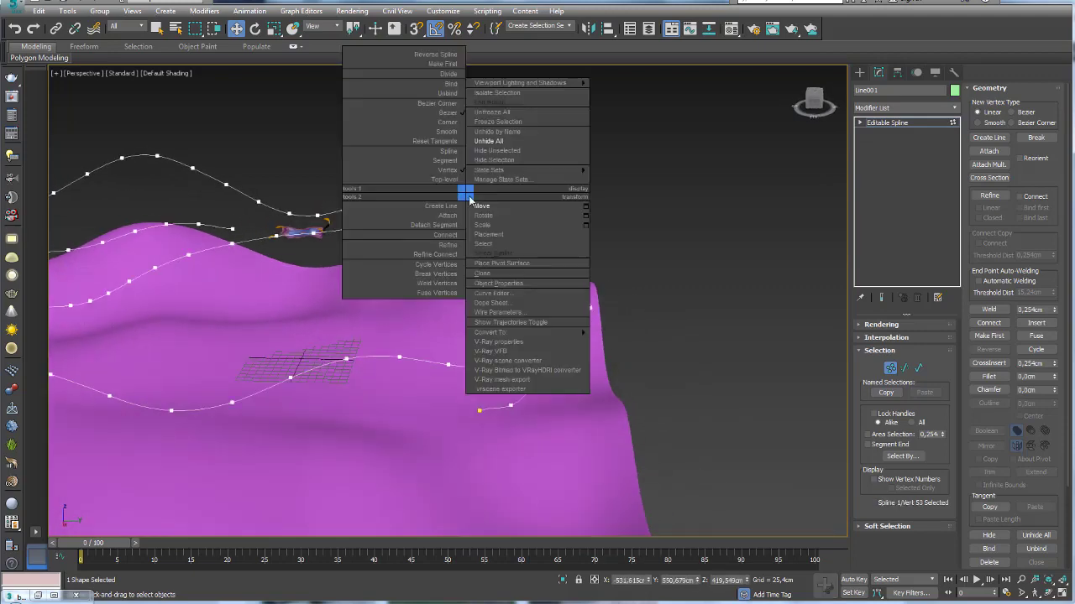
right_click(474, 199)
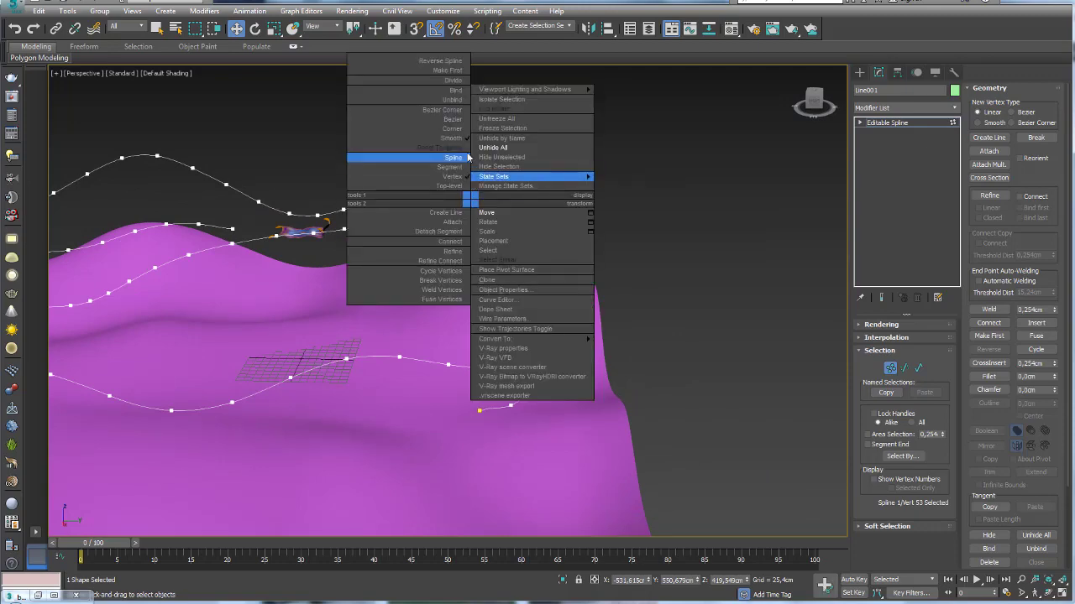
mouse_move(521, 185)
middle_mouse_down("alt")
mouse_move(530, 196)
mouse_move(472, 152)
middle_mouse_up("alt")
middle_click_drag(483, 216, 445, 202, "alt")
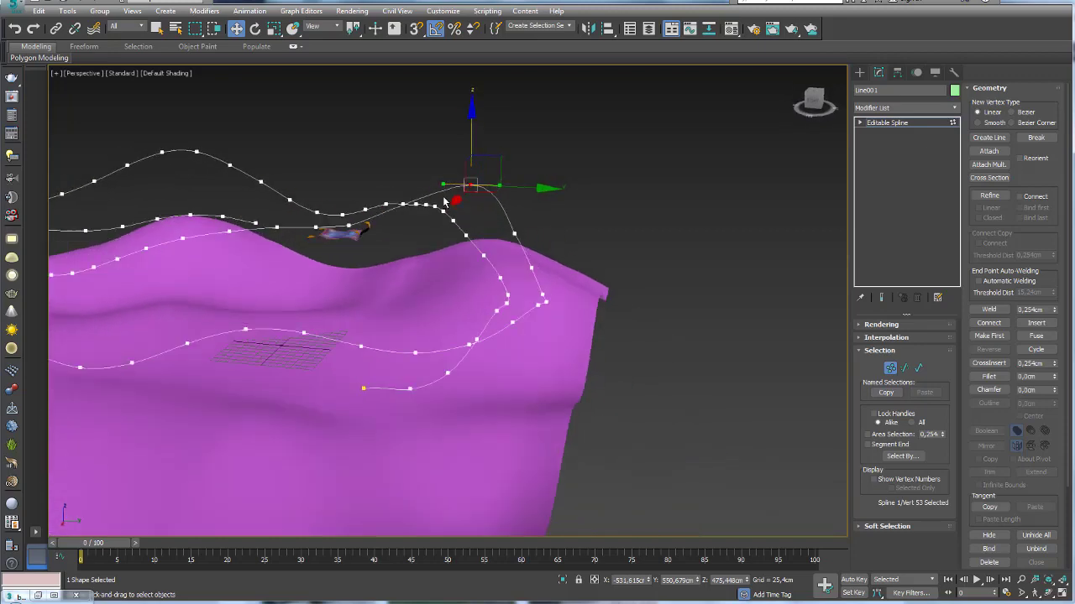
left_click(890, 123)
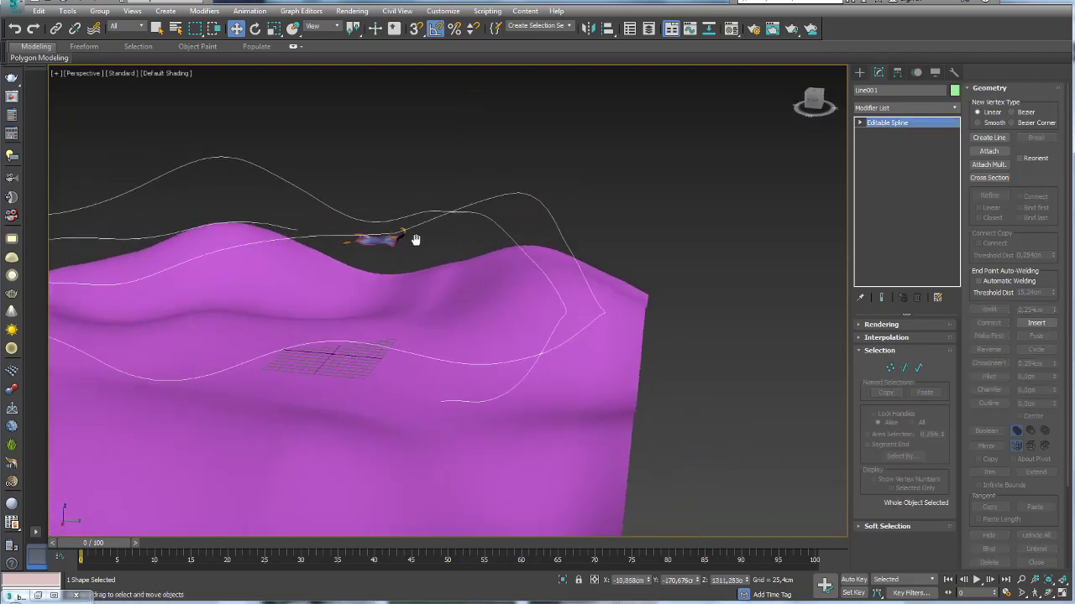
middle_click_drag(413, 240, 602, 203, "alt")
middle_click_drag(217, 240, 447, 194, "alt")
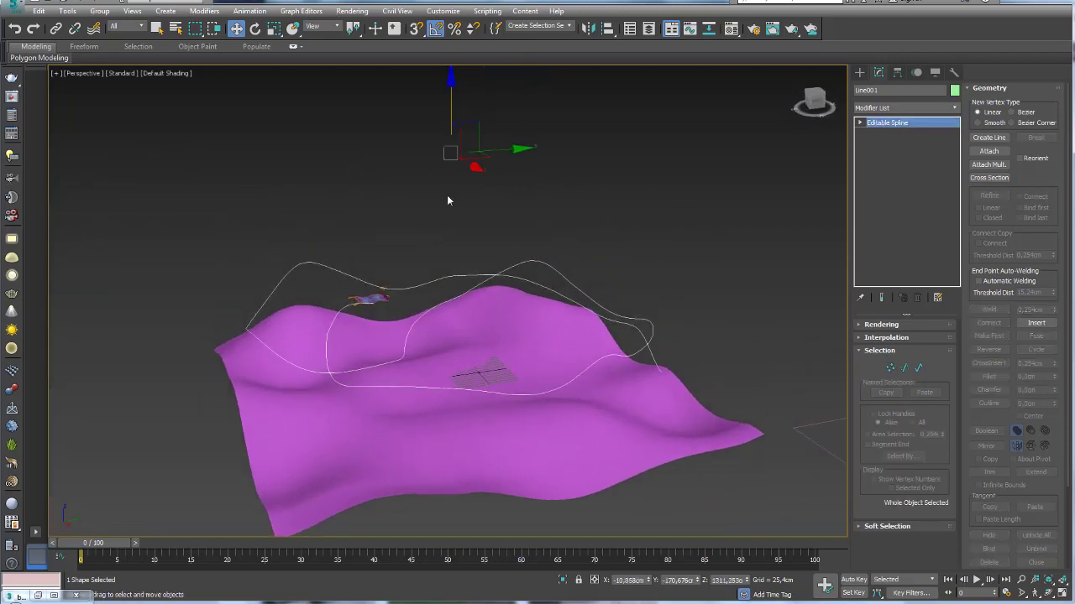
mouse_move(453, 142)
middle_mouse_down("alt")
mouse_move(449, 167)
mouse_move(396, 222)
mouse_move(434, 216)
middle_mouse_up("alt")
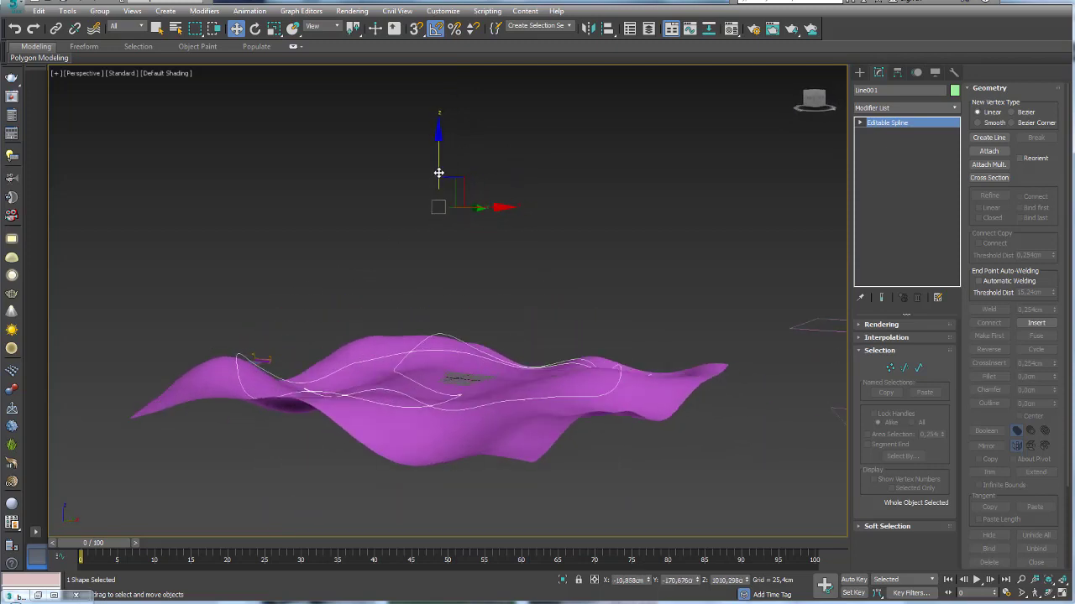
mouse_move(437, 173)
middle_mouse_down("alt")
mouse_move(480, 270)
mouse_move(588, 414)
mouse_move(549, 299)
middle_mouse_up("alt")
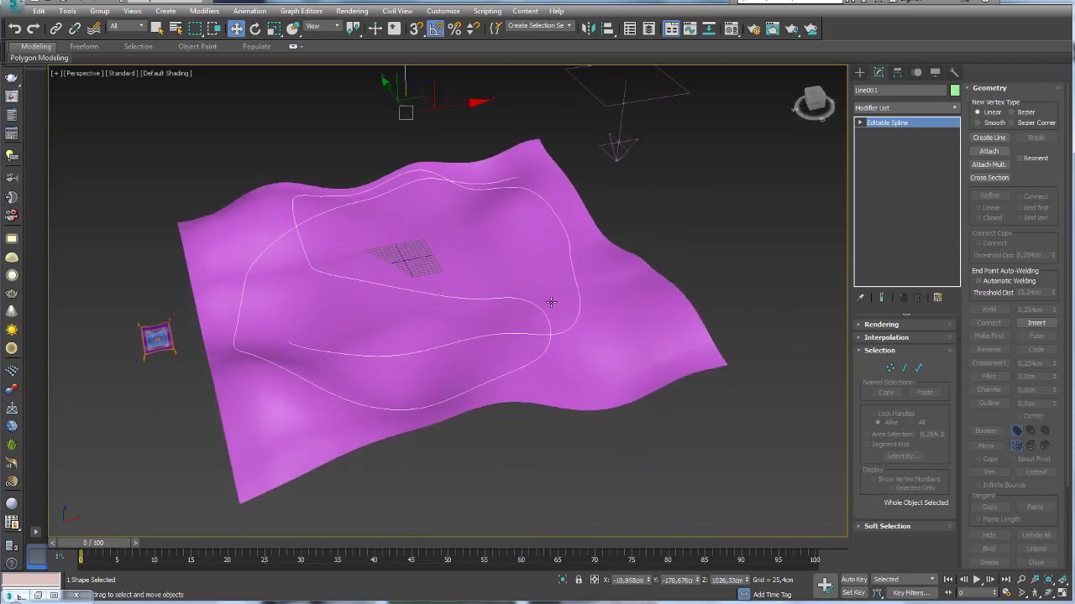
Rename the terrain plane to 'dunas'
left_click(598, 360)
middle_click_drag(621, 249, 815, 96, "alt")
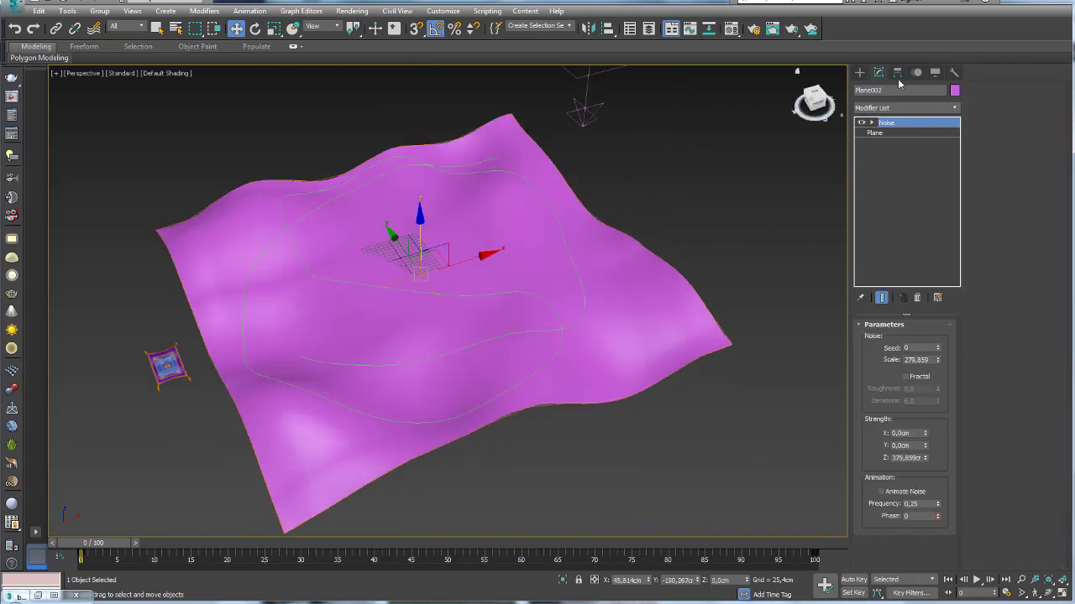
type("dunas")
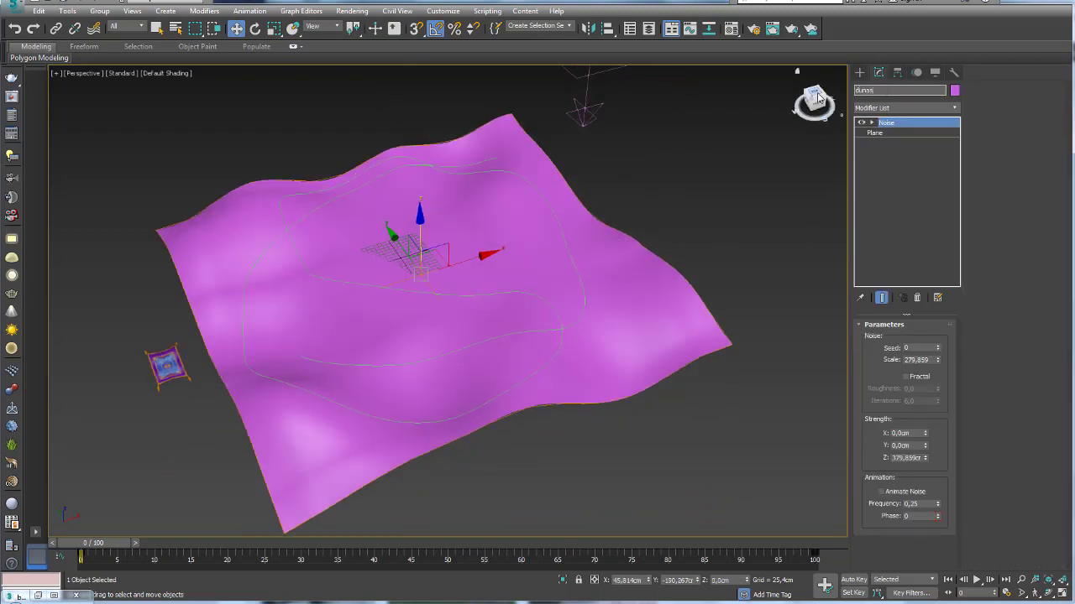
key("Return")
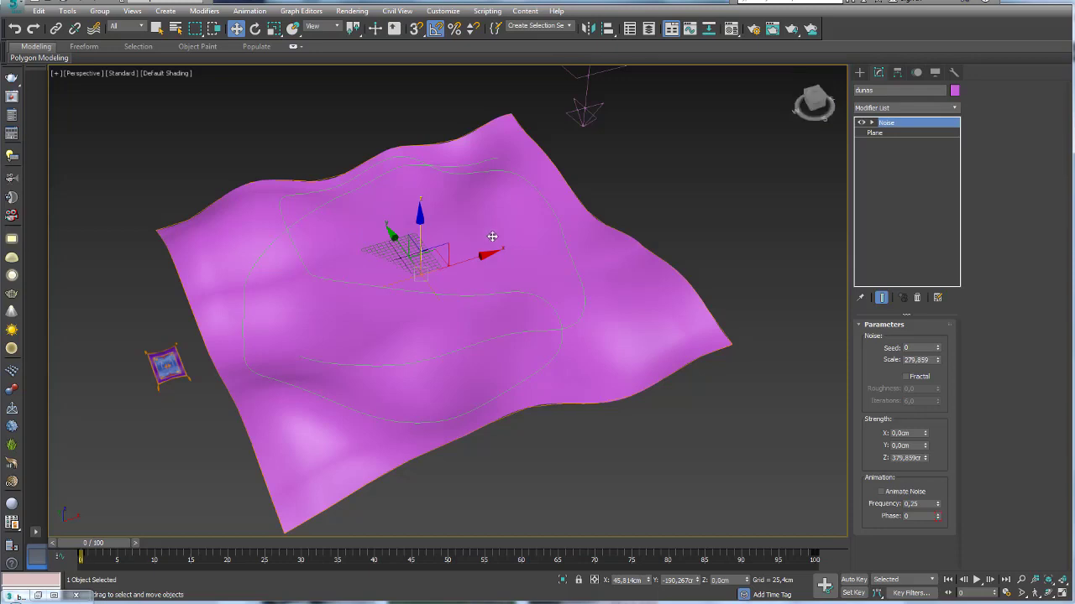
middle_click_drag(492, 236, 602, 274, "alt")
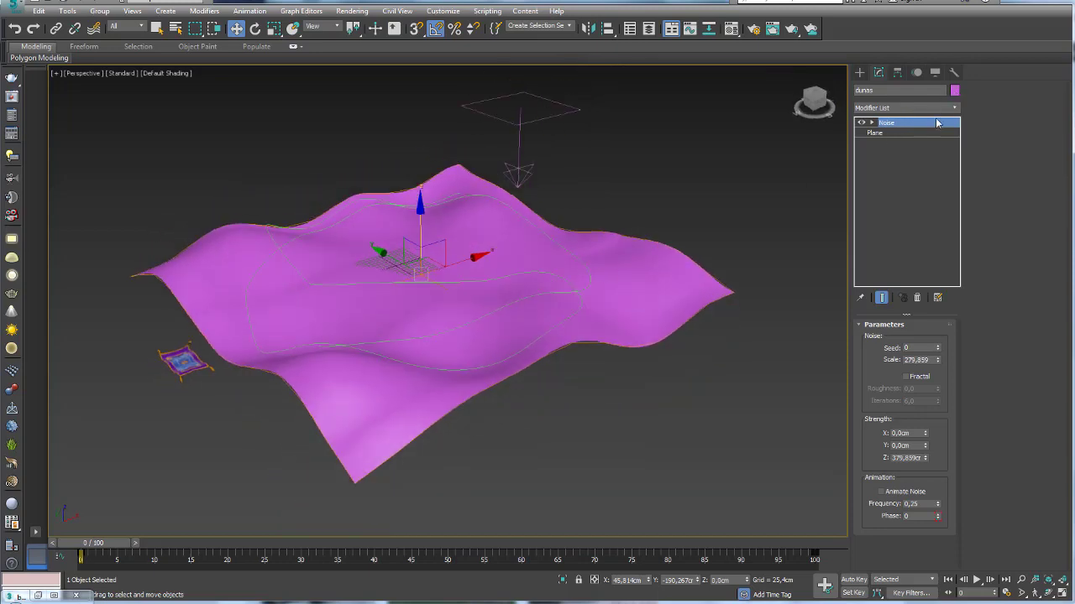
Change the terrain's object colour to orange
left_click(956, 91)
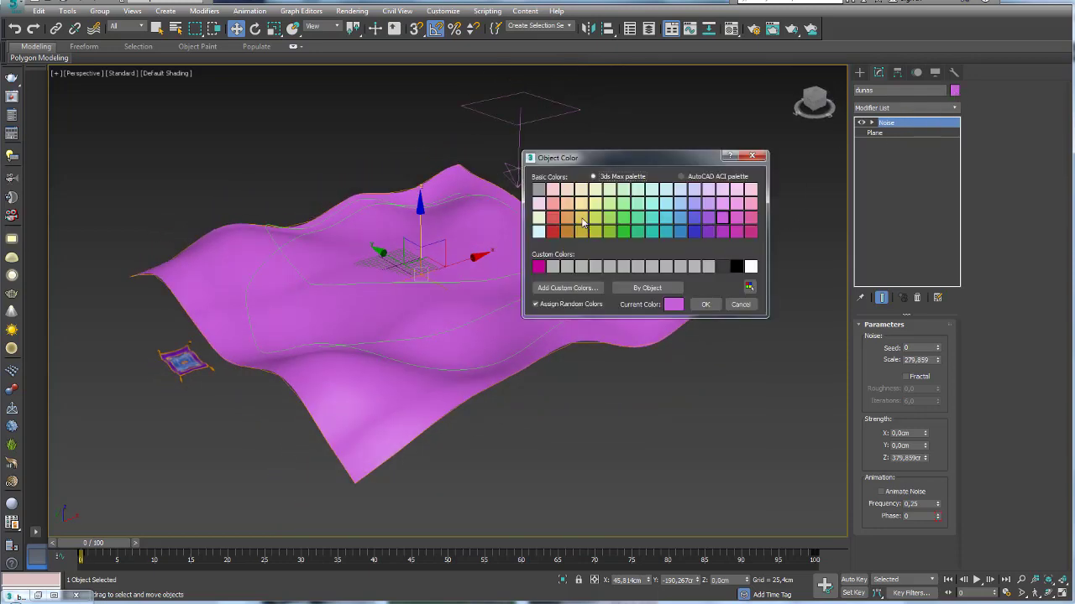
left_click(566, 225)
left_click(706, 304)
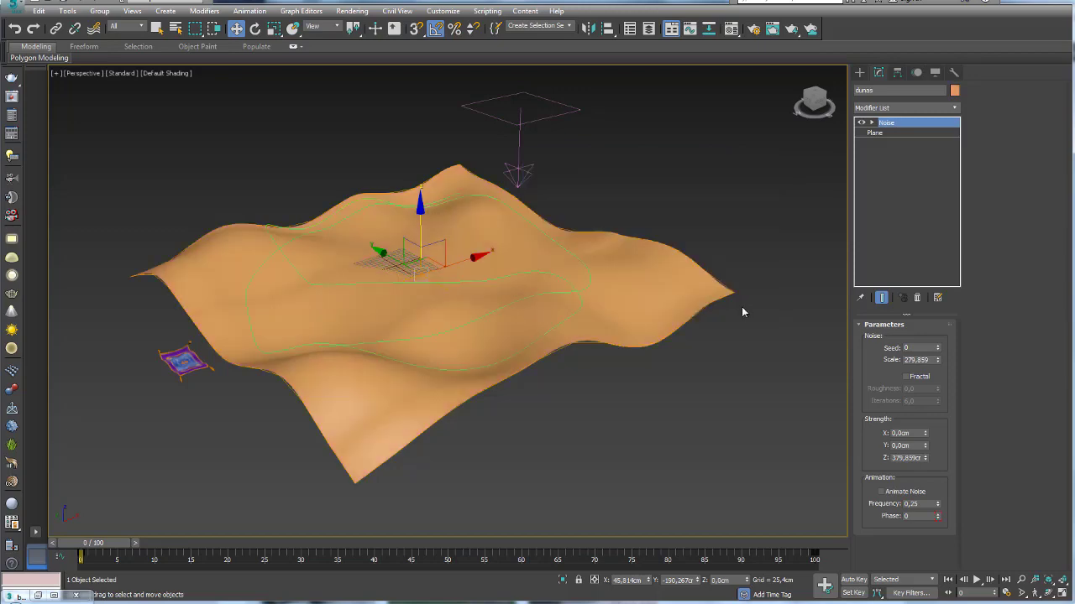
mouse_move(741, 306)
middle_mouse_down("alt")
mouse_move(776, 290)
mouse_move(427, 271)
mouse_move(492, 288)
mouse_move(499, 403)
mouse_move(669, 334)
middle_mouse_up("alt")
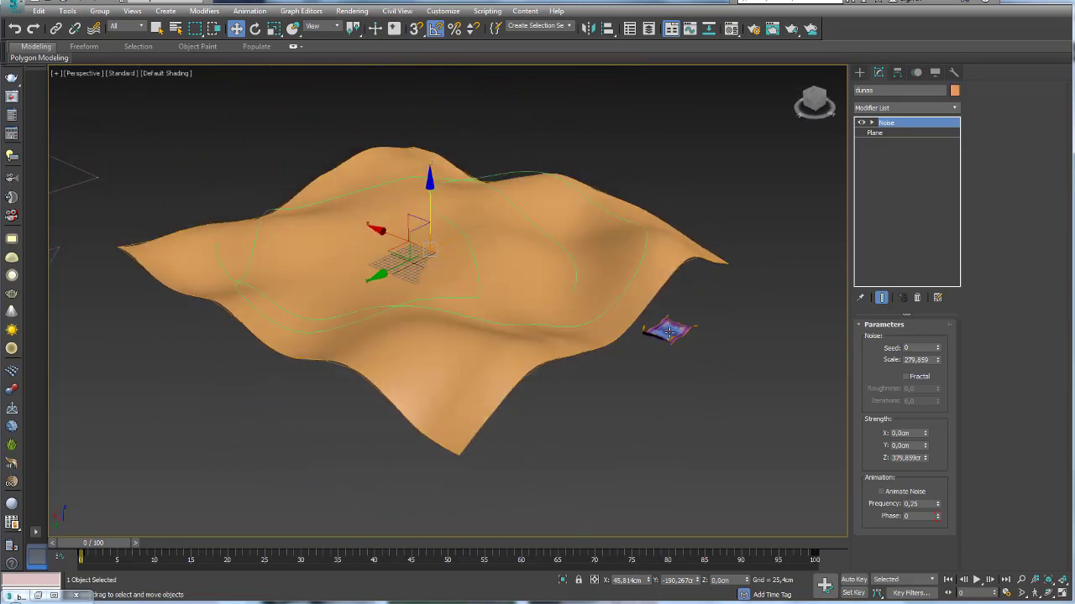
Delete the wireframe object beside the terrain, frame the scene, and select the carpet
mouse_move(403, 196)
middle_mouse_down("alt")
mouse_move(288, 211)
mouse_move(252, 156)
middle_mouse_up("alt")
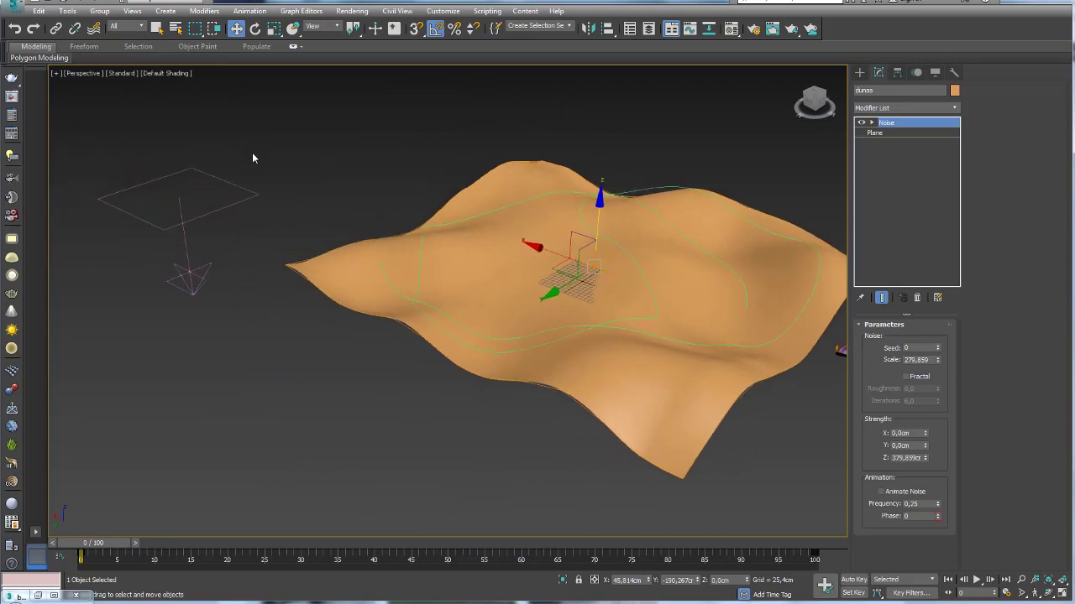
left_click(248, 172)
key("Delete")
key("z")
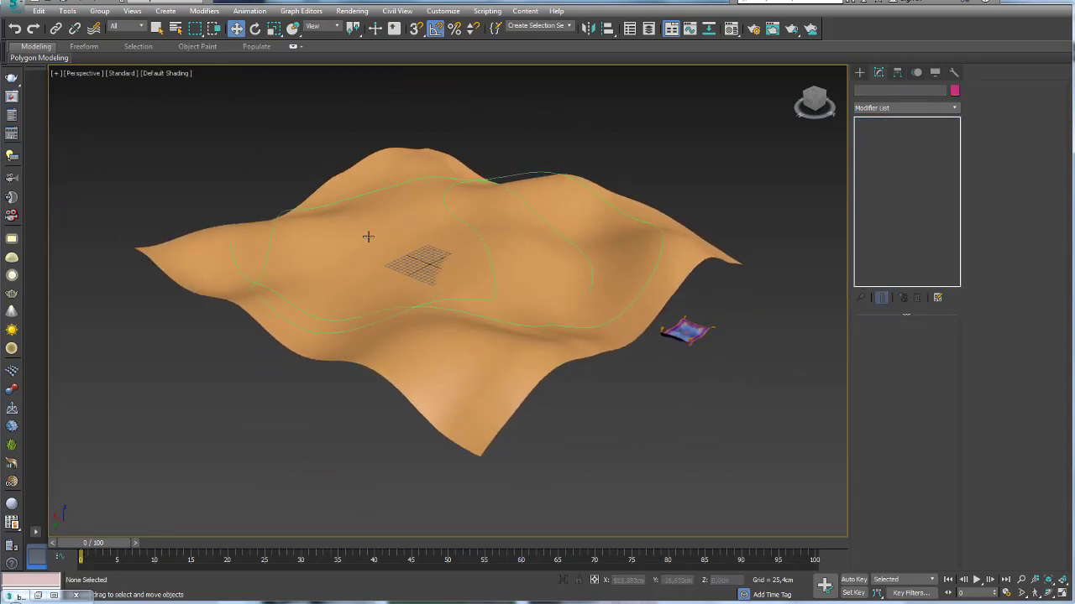
mouse_move(582, 294)
middle_mouse_down("alt")
mouse_move(539, 250)
mouse_move(480, 285)
mouse_move(529, 344)
mouse_move(614, 379)
mouse_move(622, 341)
middle_mouse_up("alt")
left_click(541, 353)
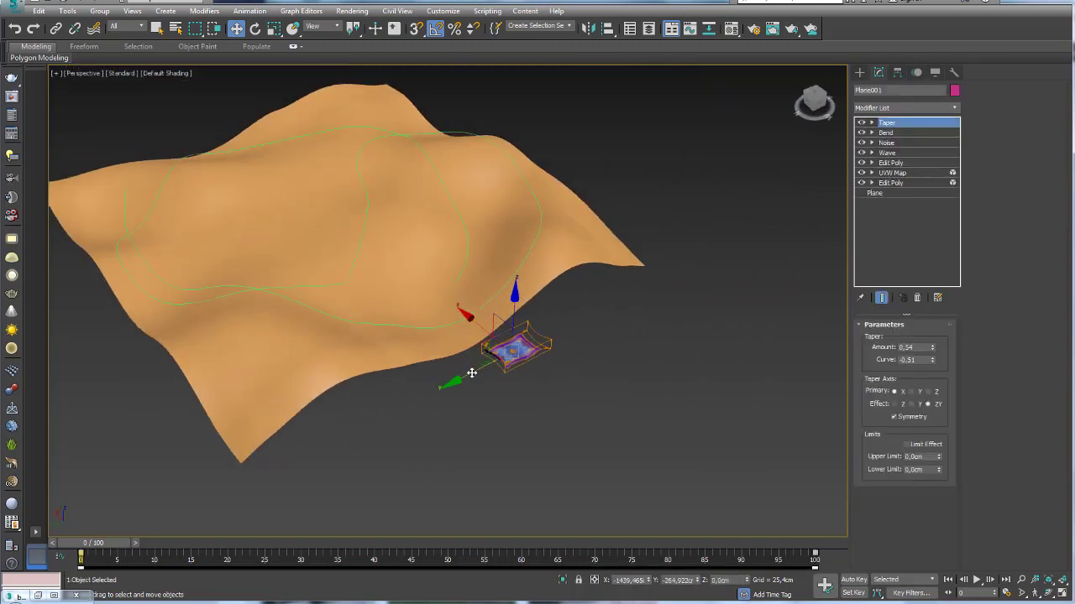
Move the carpet toward the terrain edge and rename it 'tapete'
left_click_drag(473, 372, 547, 355)
left_click(891, 92)
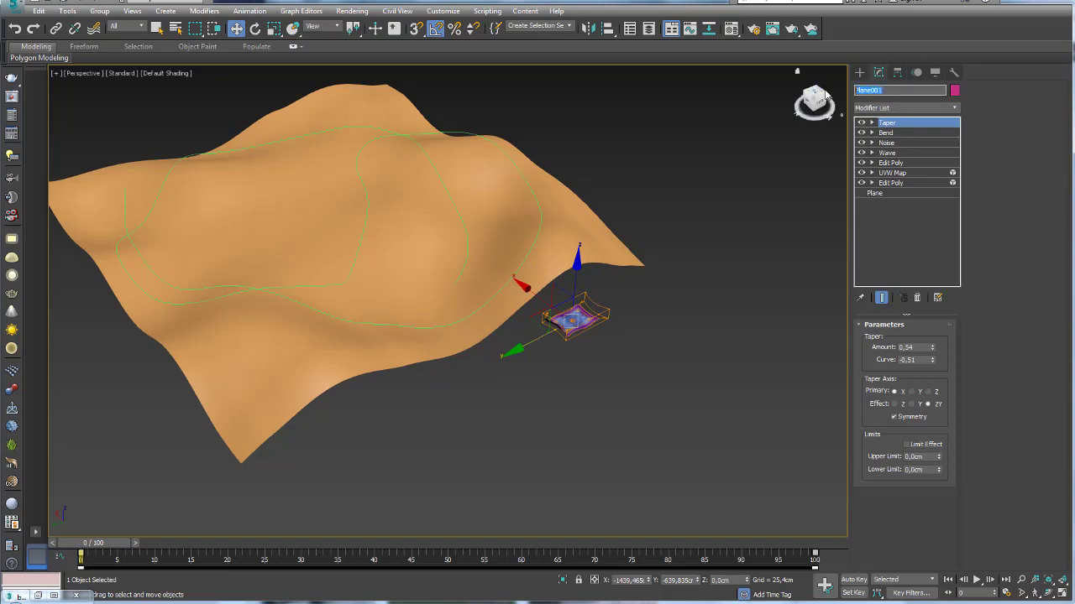
type("m")
type("e")
key("Return")
mouse_move(614, 223)
middle_mouse_down("alt")
mouse_move(609, 199)
mouse_move(626, 267)
middle_mouse_up("alt")
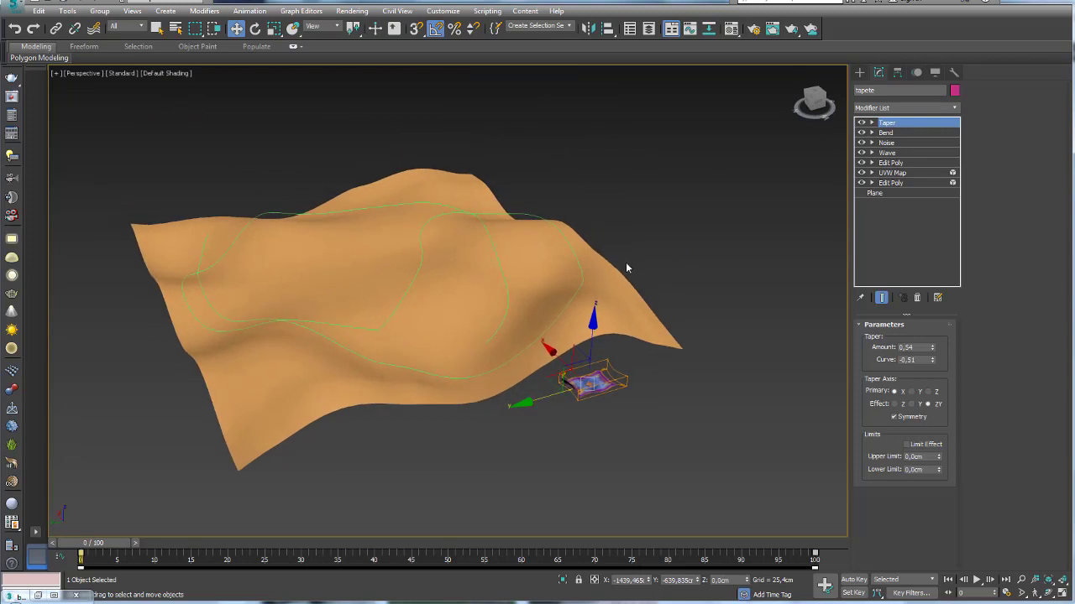
left_click(887, 108)
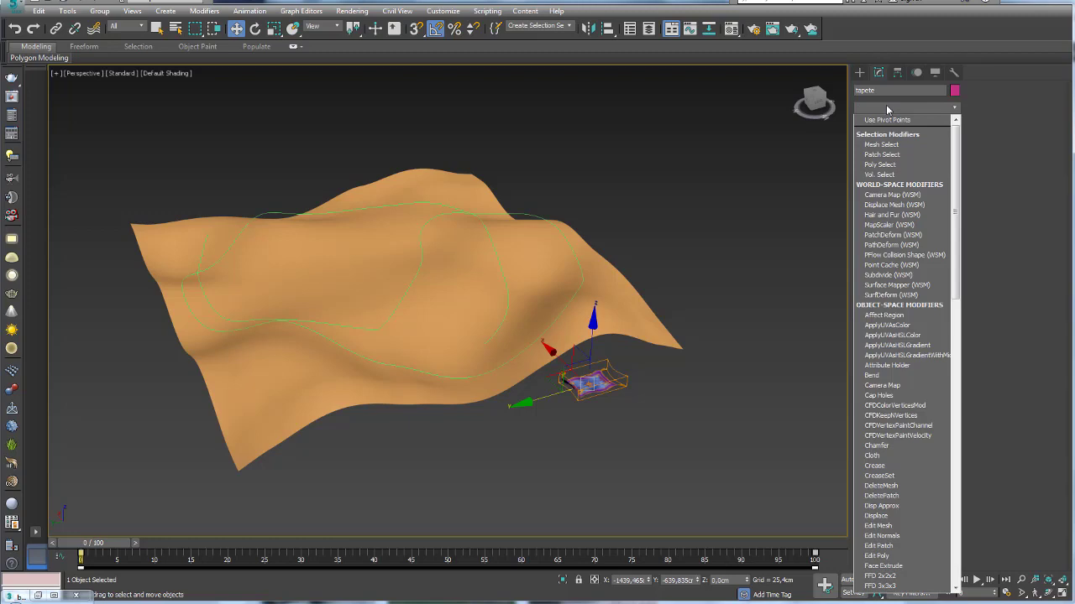
Apply Path Deform Binding (WSM) to the carpet with Line001 picked as its path
left_click(890, 245)
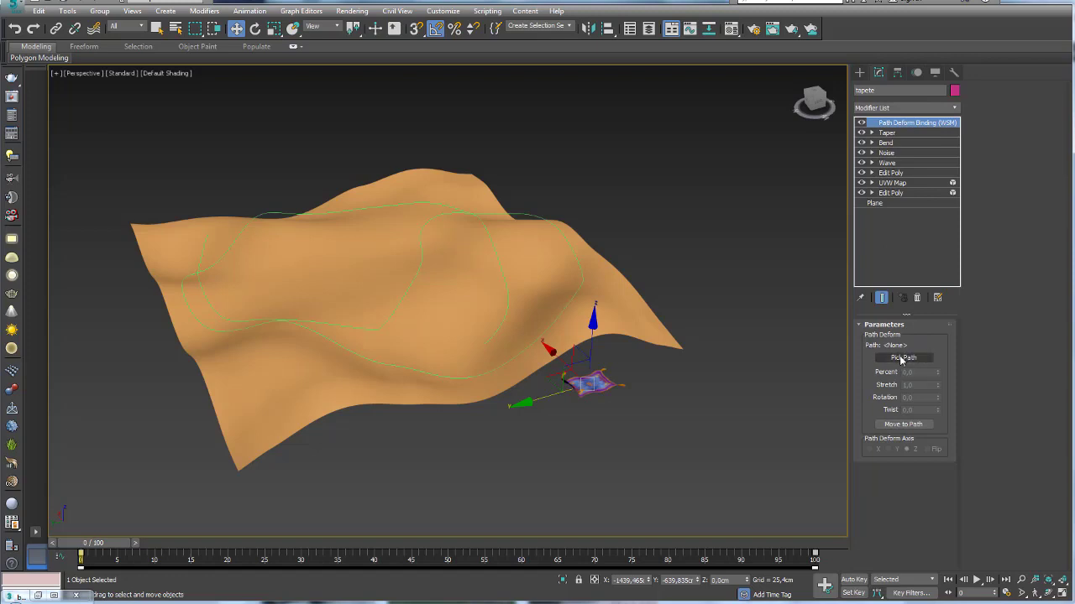
left_click(901, 358)
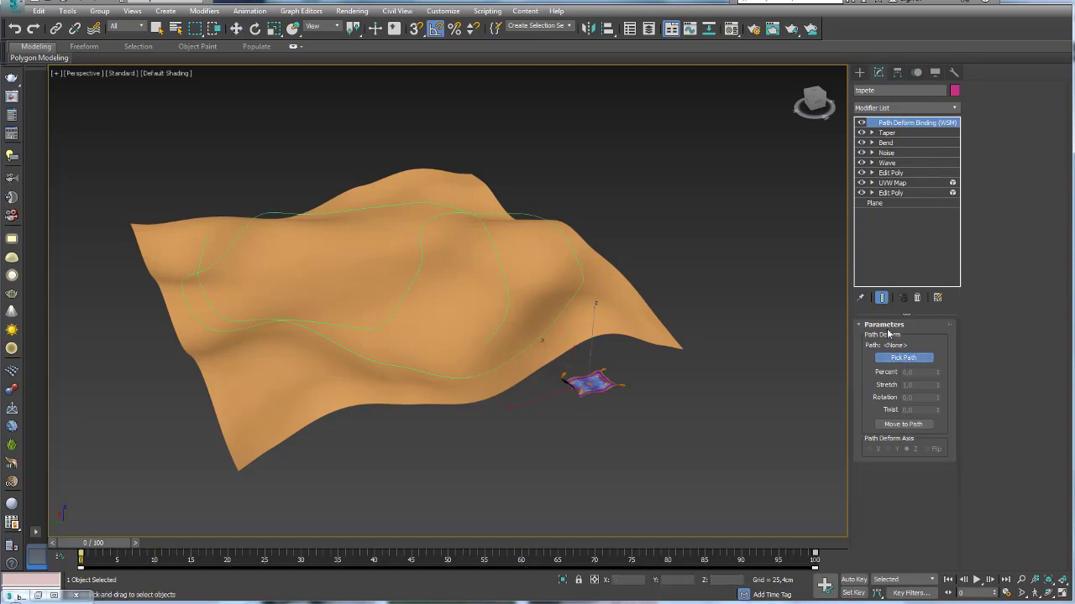
left_click(527, 213)
scroll(648, 308, "down", 3)
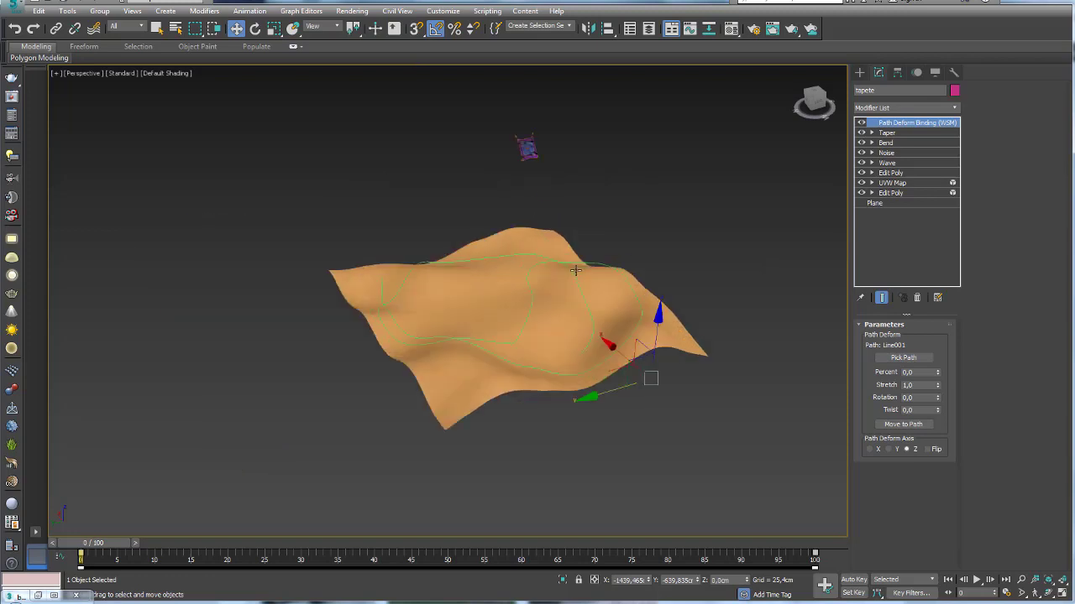
middle_click_drag(650, 347, 480, 126, "alt")
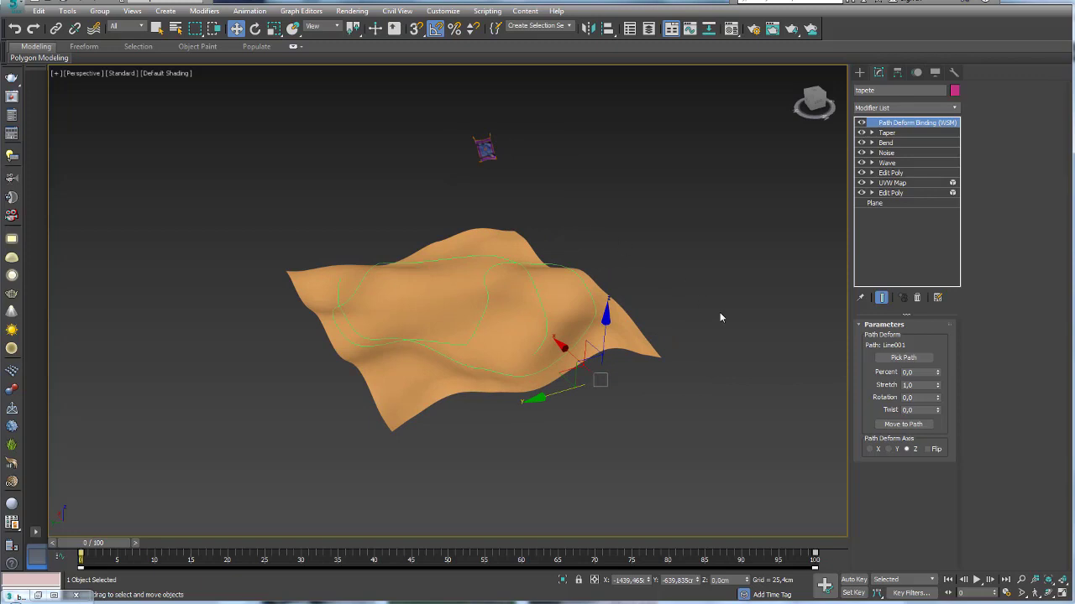
Snap the carpet onto Line001 with Move to Path, checking it via time slider and Percent
left_click(903, 424)
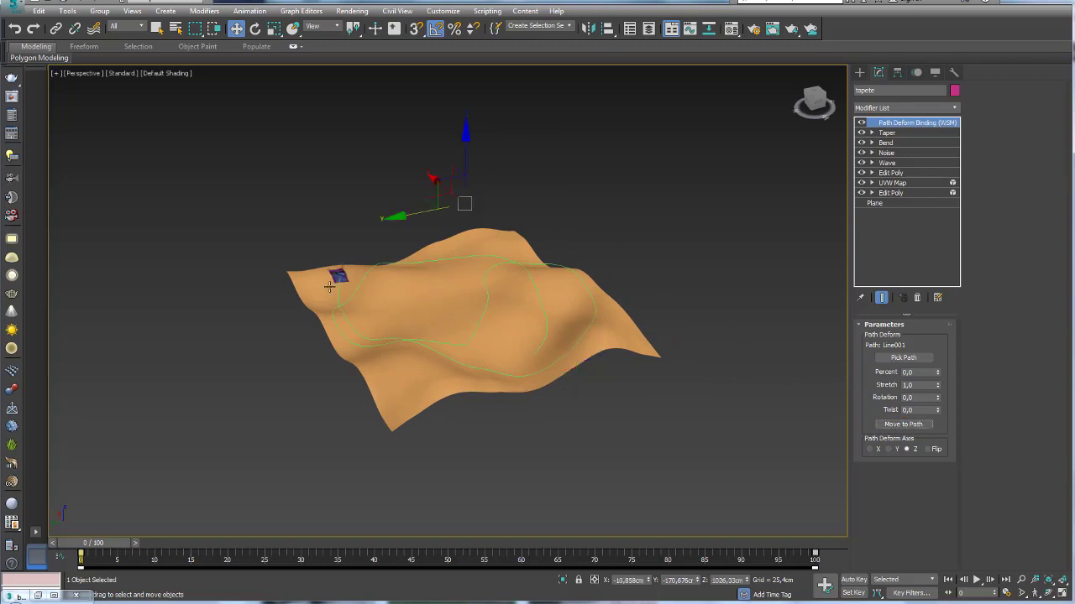
mouse_move(341, 308)
middle_mouse_down("alt")
mouse_move(487, 355)
mouse_move(578, 343)
mouse_move(469, 481)
middle_mouse_up("alt")
scroll(577, 343, "up", 5)
scroll(621, 353, "up", 3)
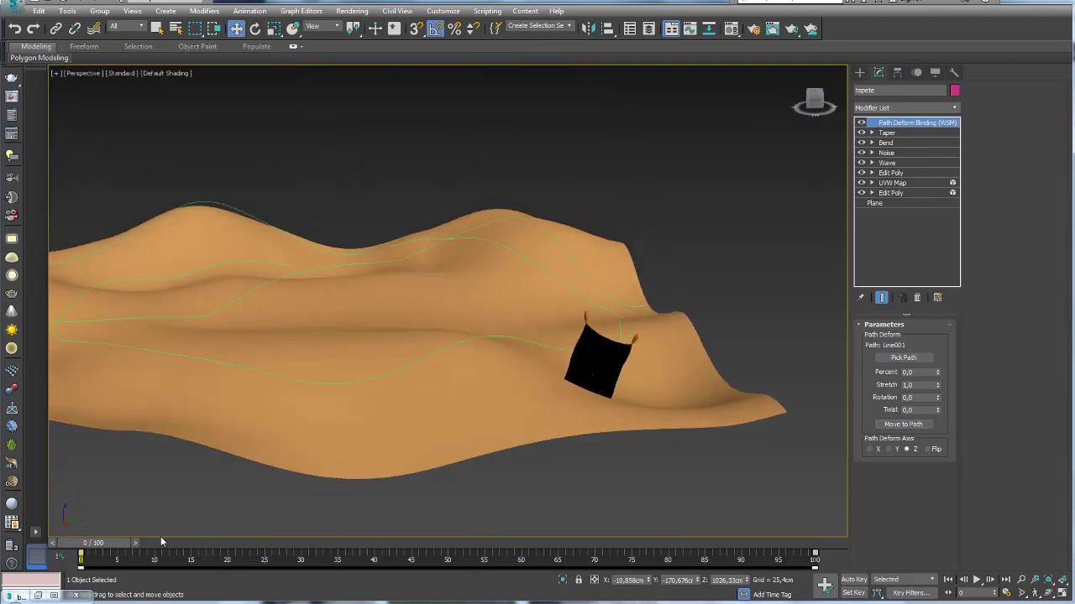
left_click_drag(162, 541, 105, 543)
mouse_move(683, 421)
middle_mouse_down("alt")
mouse_move(672, 432)
mouse_move(806, 359)
mouse_move(794, 364)
middle_mouse_up("alt")
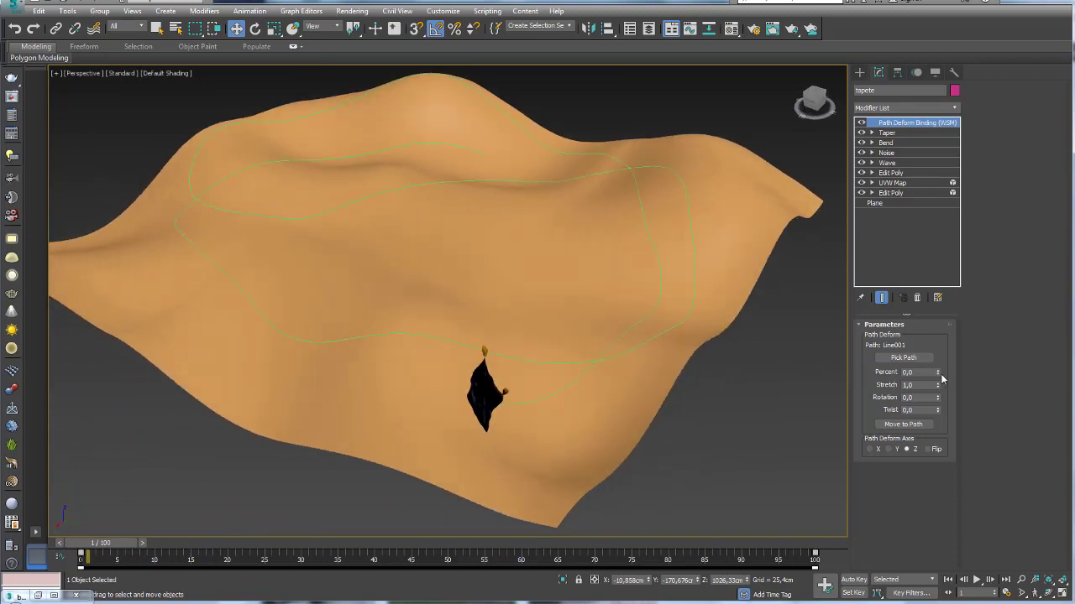
left_click_drag(938, 372, 955, 373)
middle_click_drag(674, 429, 521, 336, "alt")
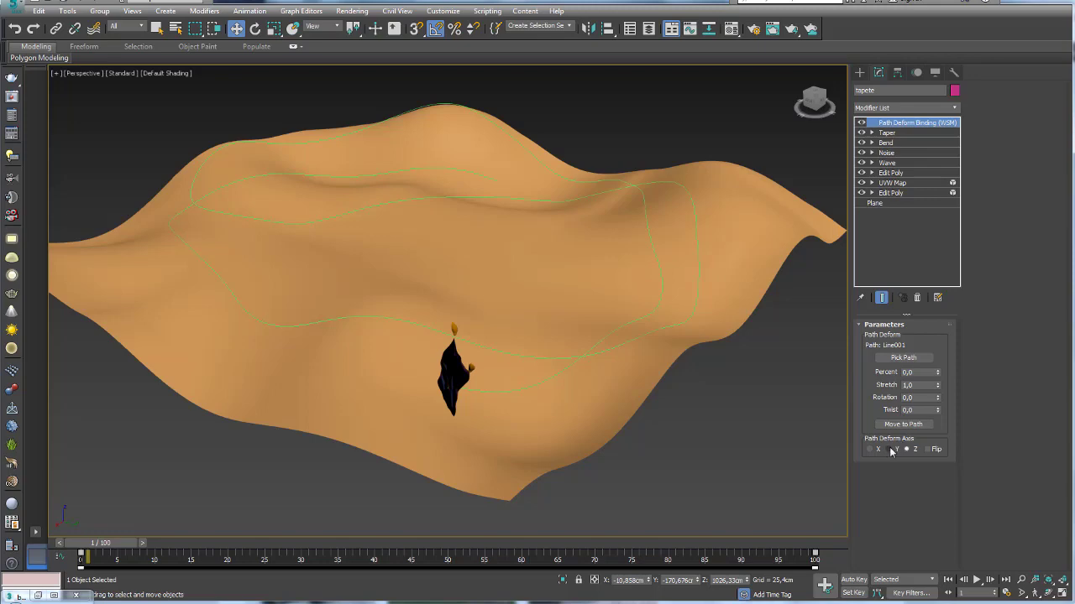
Try the X and Y deform axes on the carpet, settling on Path Deform Axis Y
left_click(895, 449)
mouse_move(638, 427)
middle_mouse_down("alt")
mouse_move(655, 459)
mouse_move(662, 428)
mouse_move(642, 415)
mouse_move(686, 412)
mouse_move(686, 426)
middle_mouse_up("alt")
left_click(869, 449)
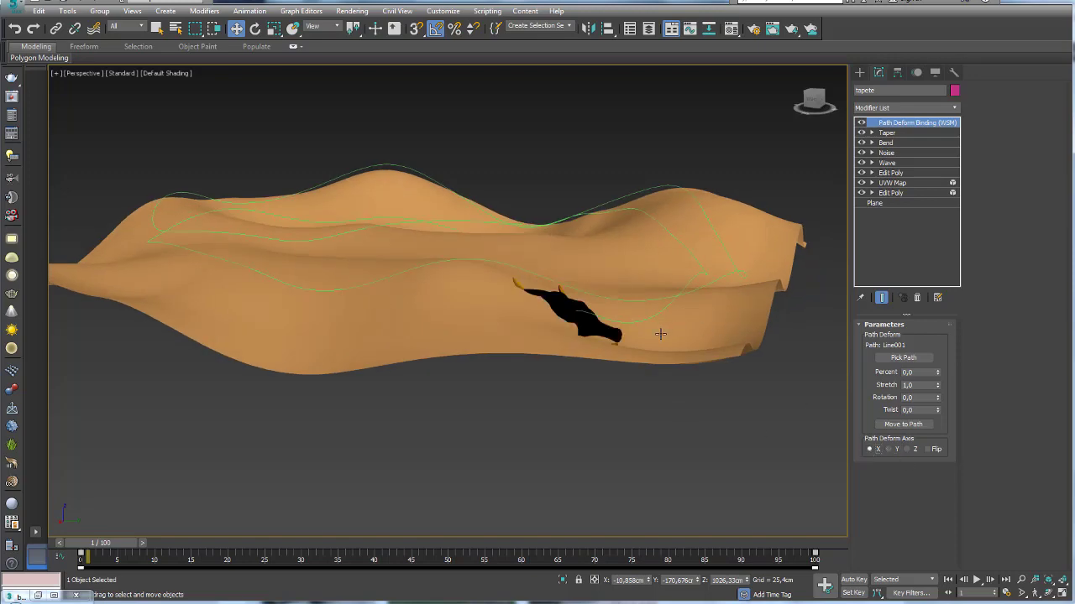
mouse_move(660, 331)
middle_mouse_down("alt")
mouse_move(635, 367)
mouse_move(660, 372)
mouse_move(513, 390)
mouse_move(571, 395)
middle_mouse_up("alt")
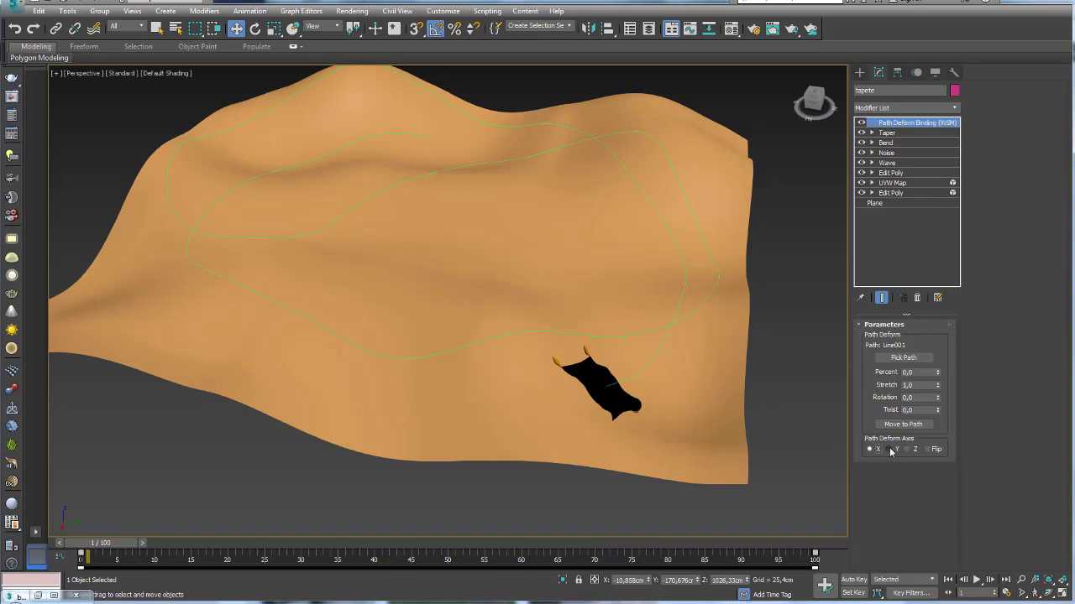
left_click(889, 449)
mouse_move(734, 377)
middle_mouse_down("alt")
mouse_move(653, 367)
mouse_move(697, 376)
middle_mouse_up("alt")
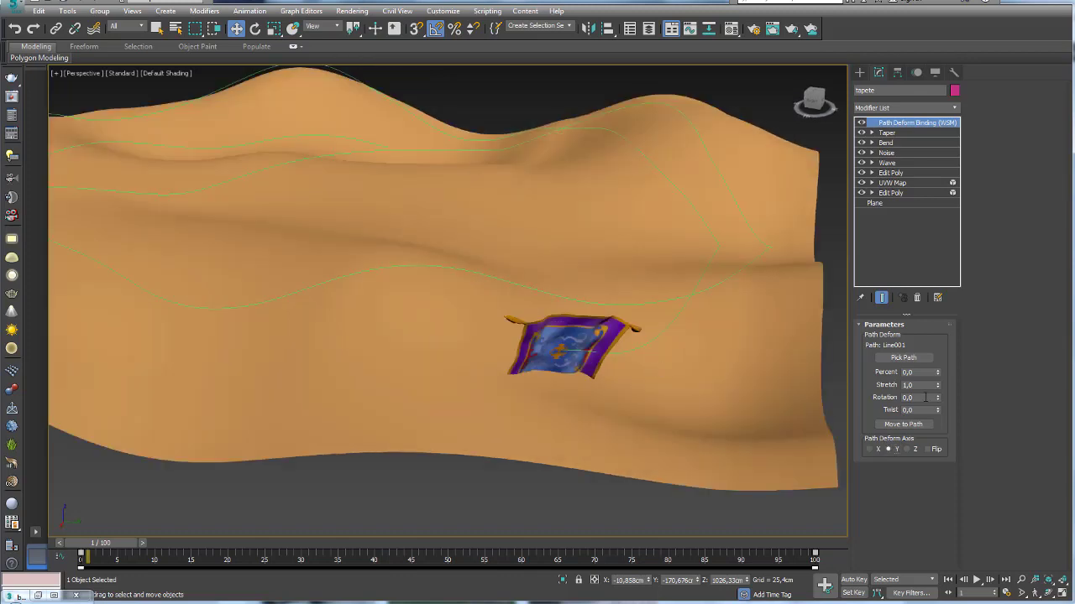
Rotate the carpet on the path to -105 and scrub ahead to preview its motion
left_click_drag(938, 398, 942, 513)
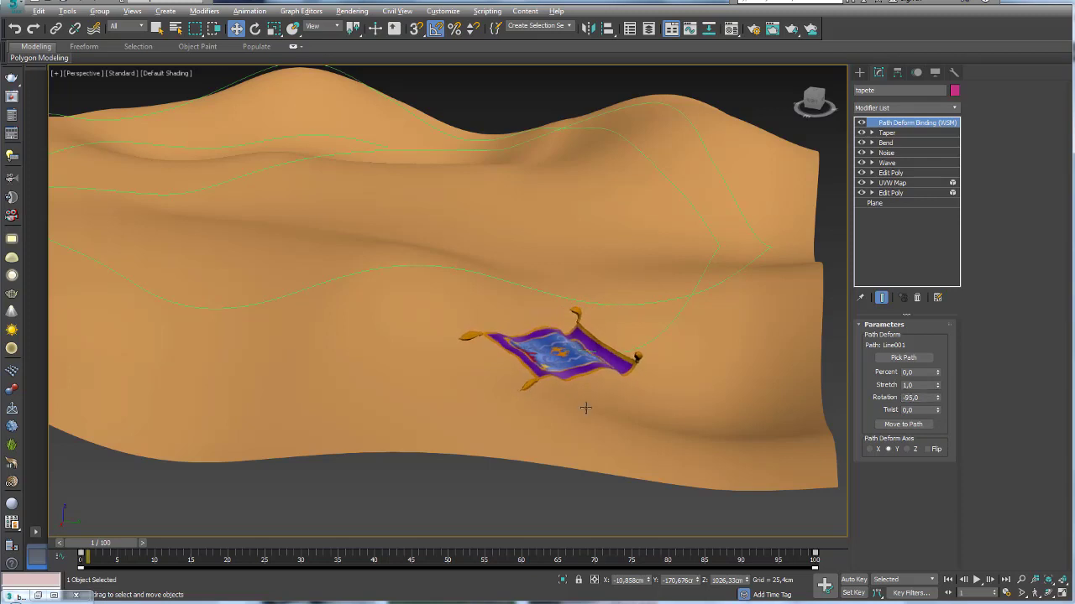
middle_click_drag(582, 408, 844, 312, "alt")
left_click_drag(938, 404, 942, 409)
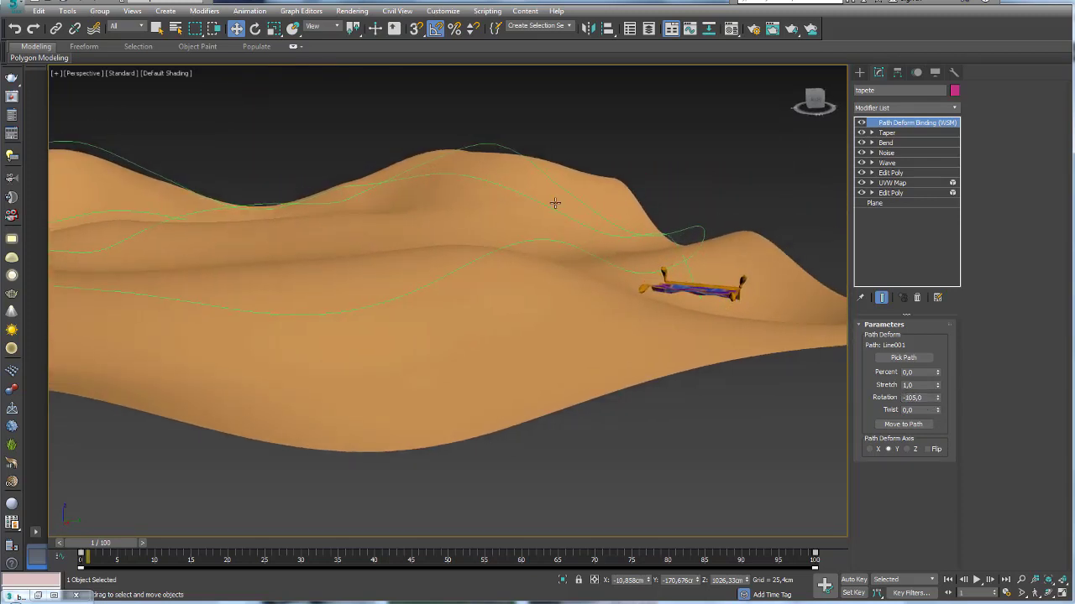
middle_click_drag(552, 204, 542, 238, "alt")
middle_click_drag(597, 348, 620, 345, "alt")
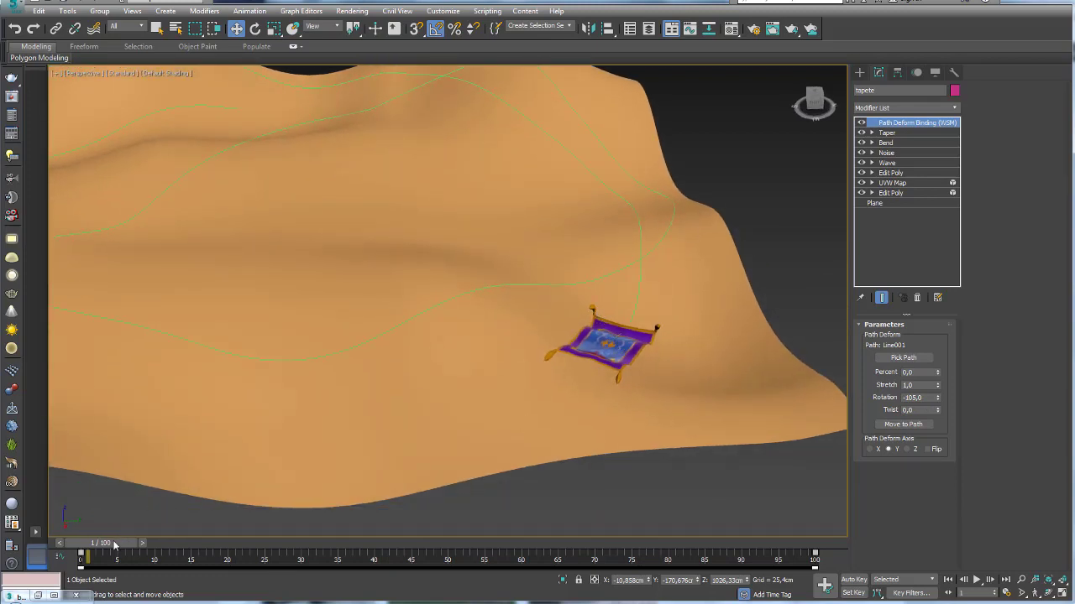
left_click_drag(115, 544, 645, 530)
Keep the carpet's rotation at -105 and return the animation to frame 0
key("w")
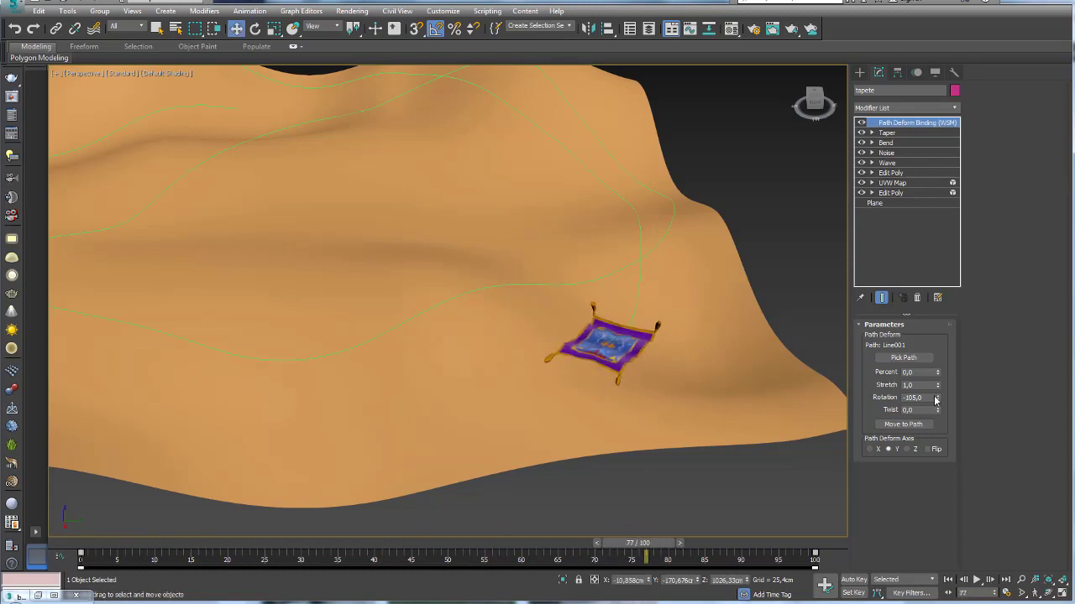
mouse_move(935, 399)
left_mouse_down()
mouse_move(935, 343)
mouse_move(949, 392)
left_mouse_up()
right_click(948, 392)
left_click_drag(655, 549, 80, 550)
scroll(638, 309, "down", 4)
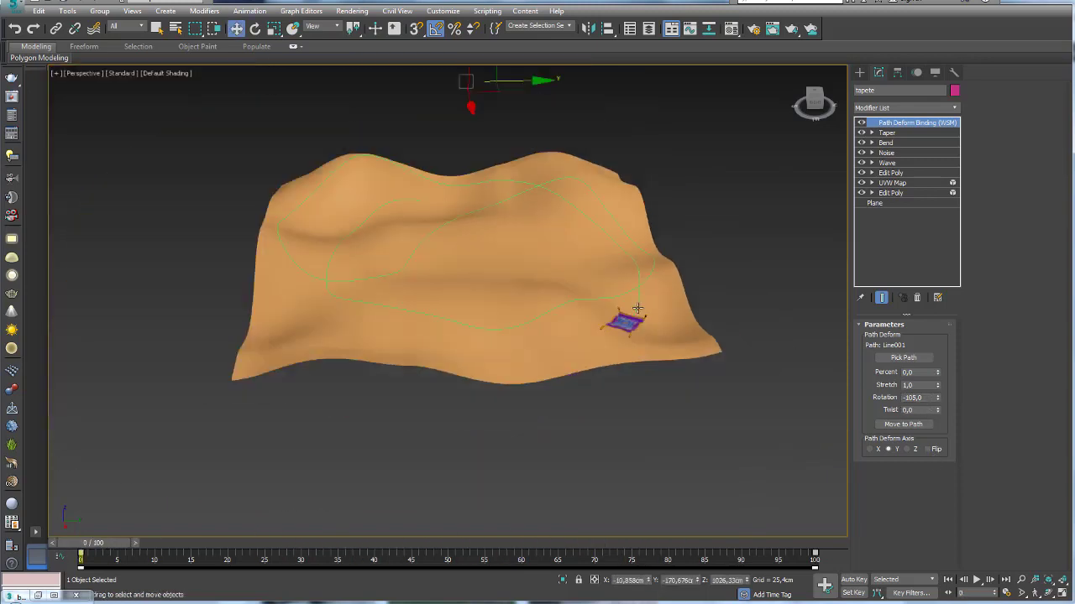
middle_click_drag(638, 309, 822, 397, "alt")
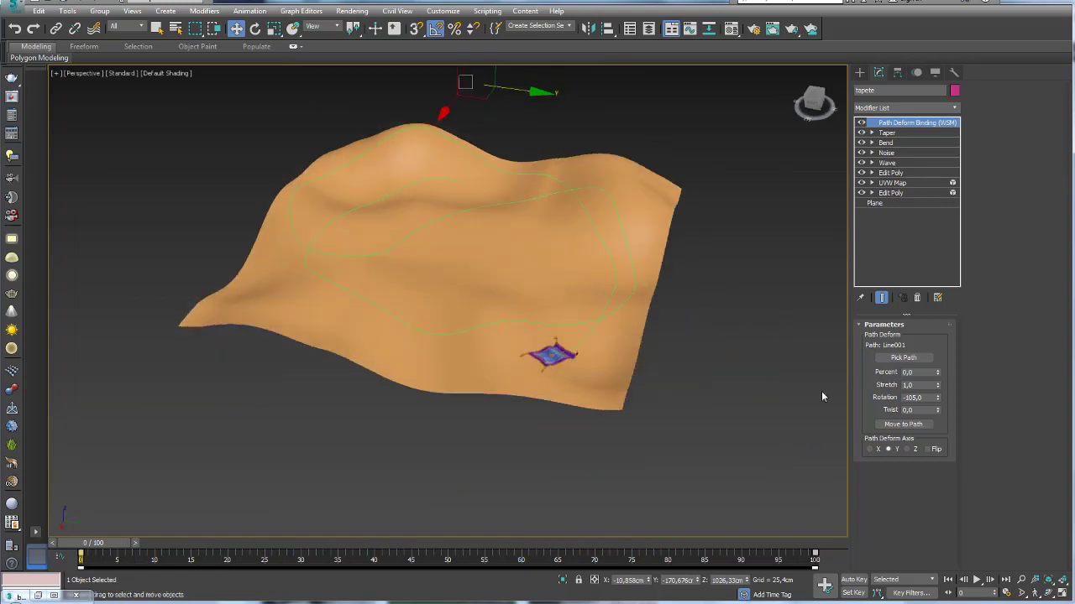
With Auto Key on, key Path Deform Percent to 100 at frame 100, then scrub back
double_click(922, 372)
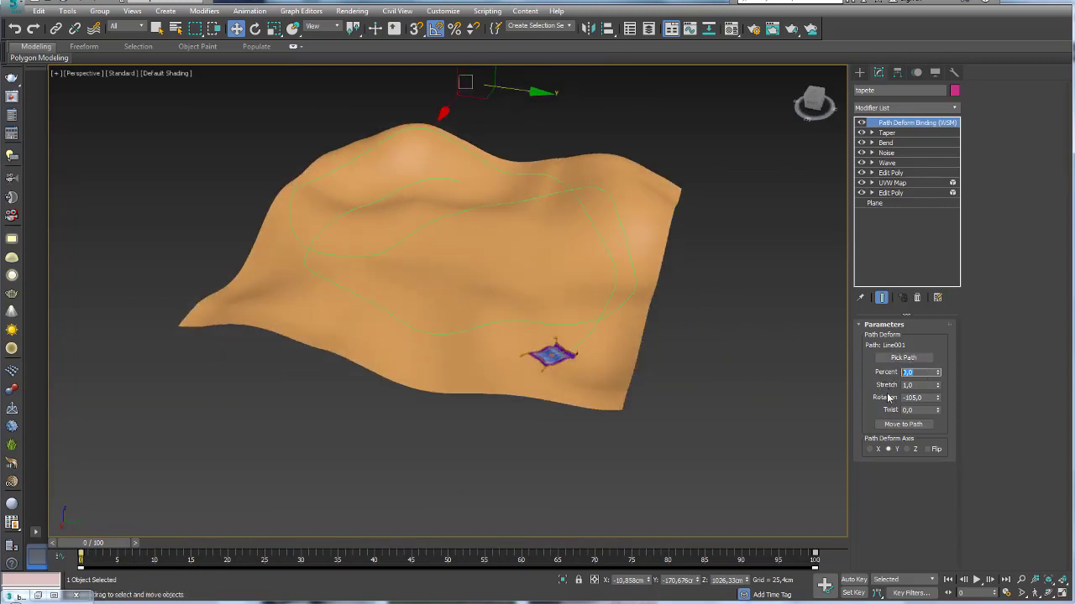
left_click(853, 580)
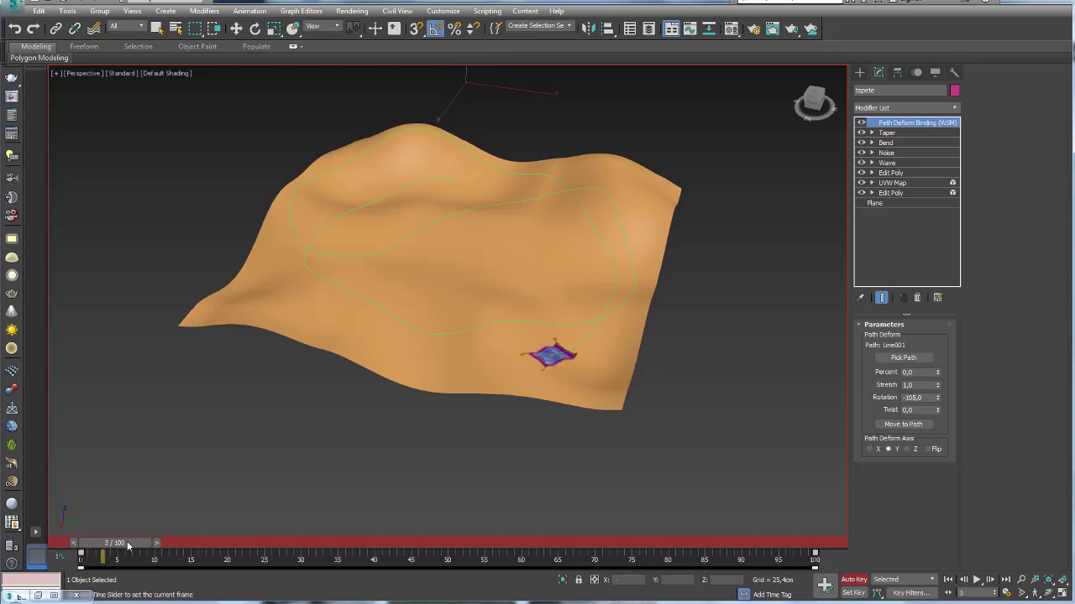
left_click_drag(107, 547, 821, 498)
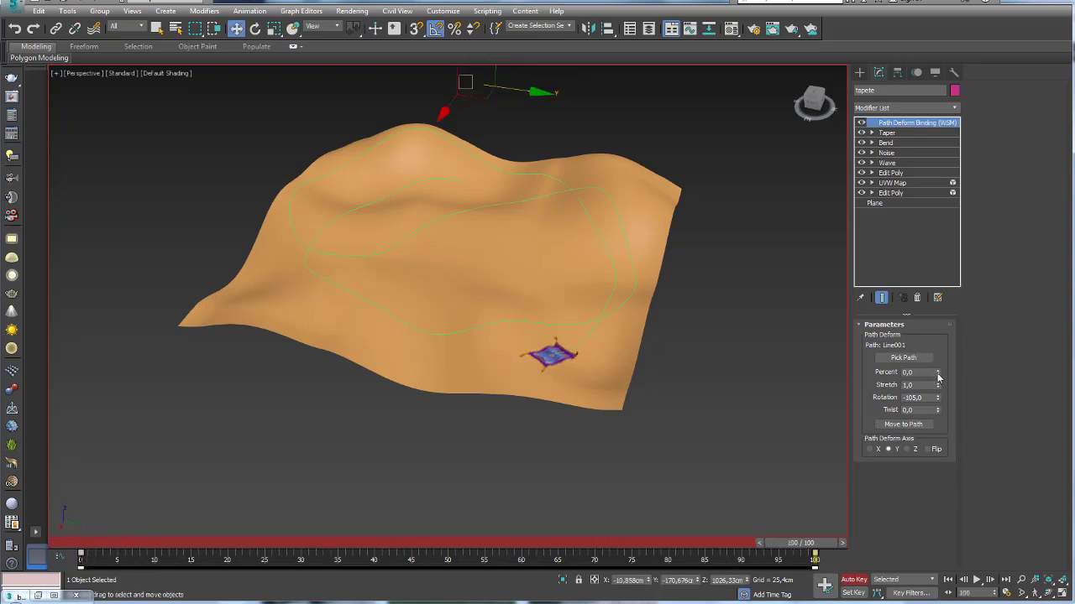
mouse_move(938, 379)
left_mouse_down()
mouse_move(934, 285)
mouse_move(951, 261)
left_mouse_up()
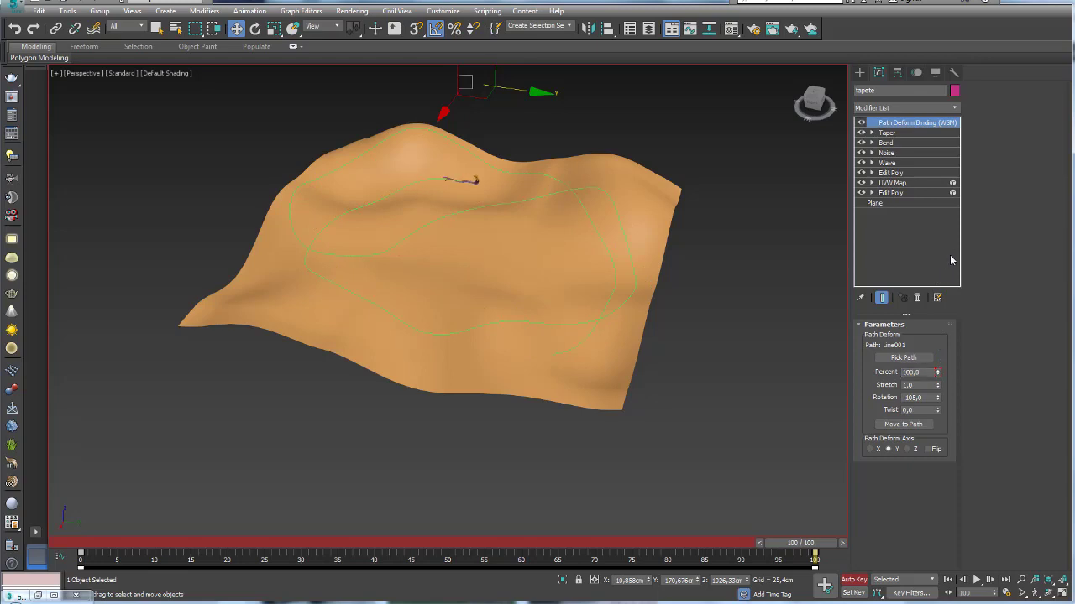
middle_click_drag(616, 346, 659, 515, "alt")
mouse_move(774, 548)
left_mouse_down()
mouse_move(80, 548)
mouse_move(191, 545)
left_mouse_up()
key("w")
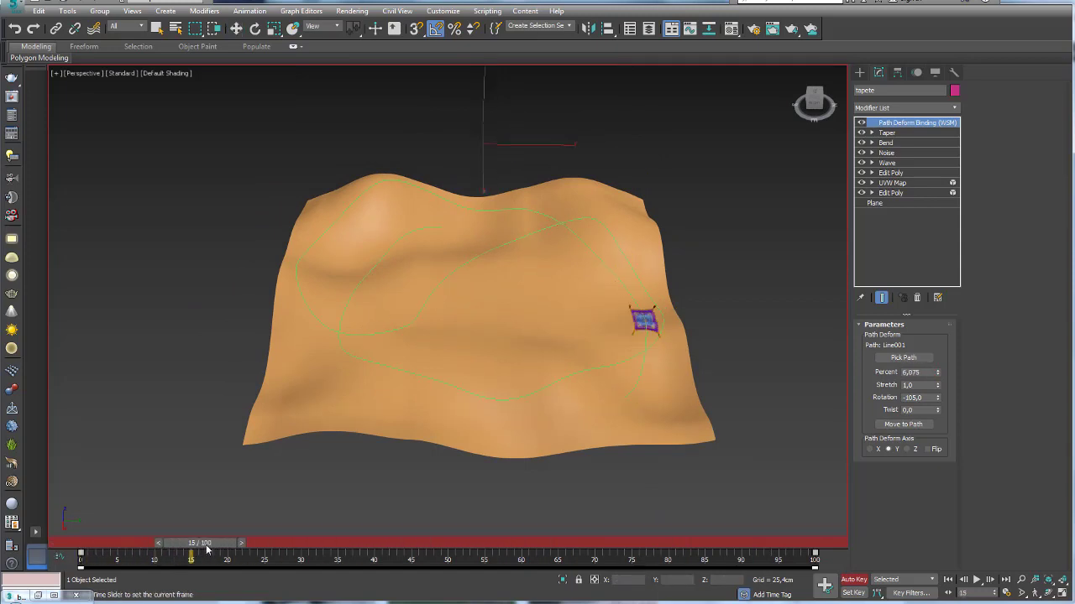
Adjust the carpet's path rotation at an early frame so it follows the path direction
scroll(652, 323, "up", 5)
middle_click_drag(653, 323, 826, 291, "alt")
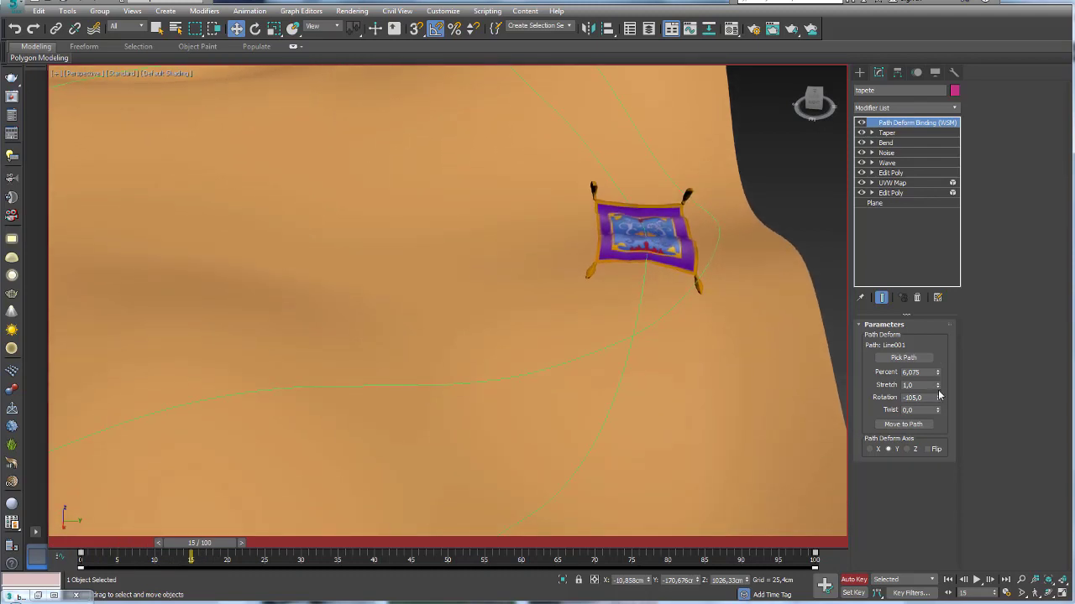
left_click_drag(939, 404, 940, 441)
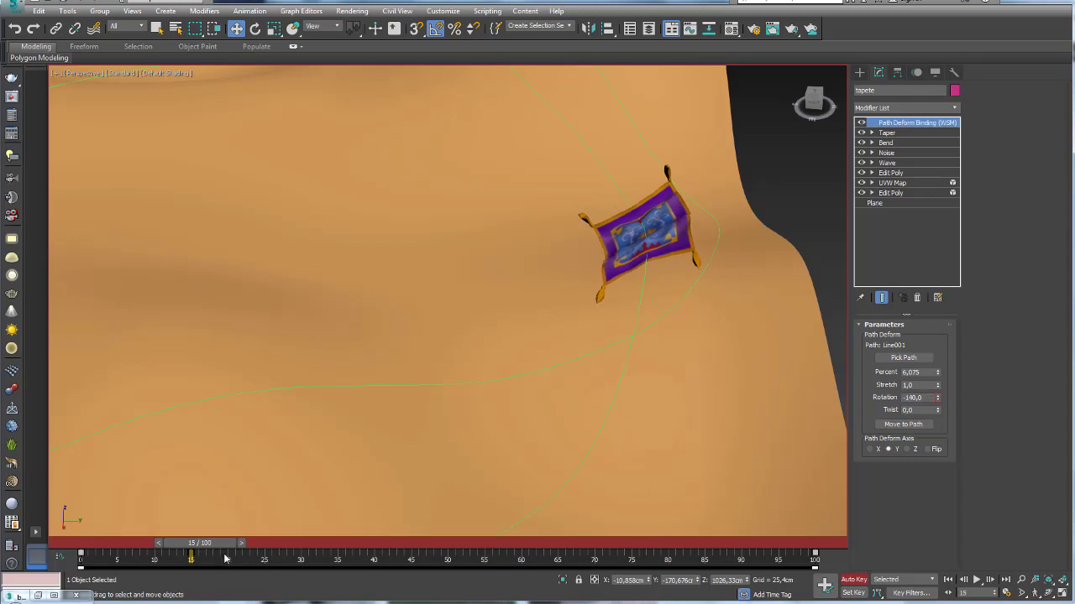
mouse_move(222, 545)
left_mouse_down()
mouse_move(186, 544)
mouse_move(226, 552)
left_mouse_up()
scroll(677, 302, "down", 3)
scroll(677, 277, "down", 4)
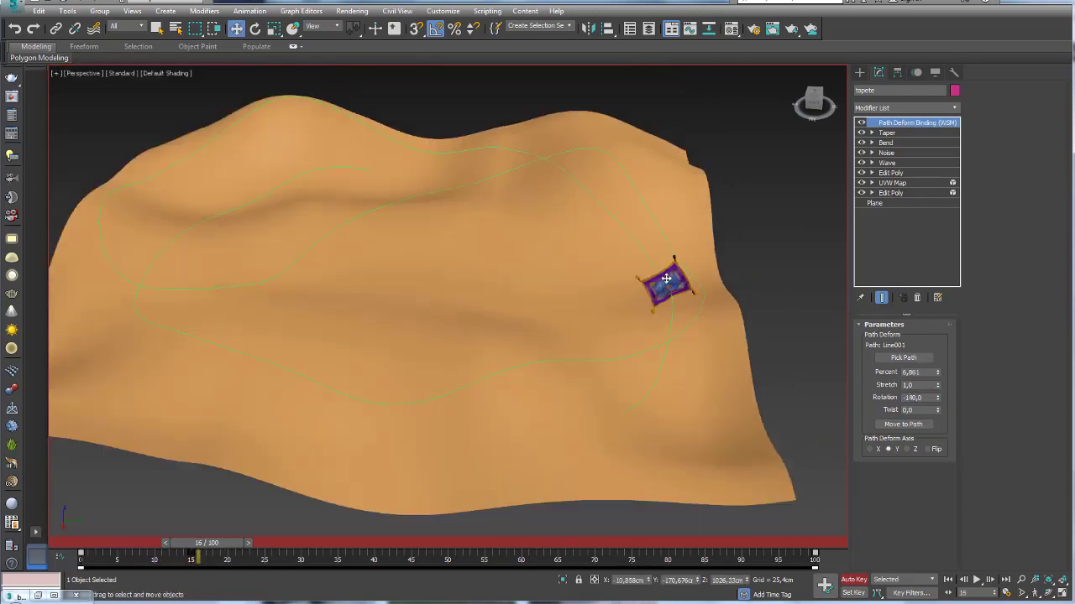
Key the carpet's rotation at frame 33, then to about -135 at frame 43
left_click_drag(222, 550, 318, 550)
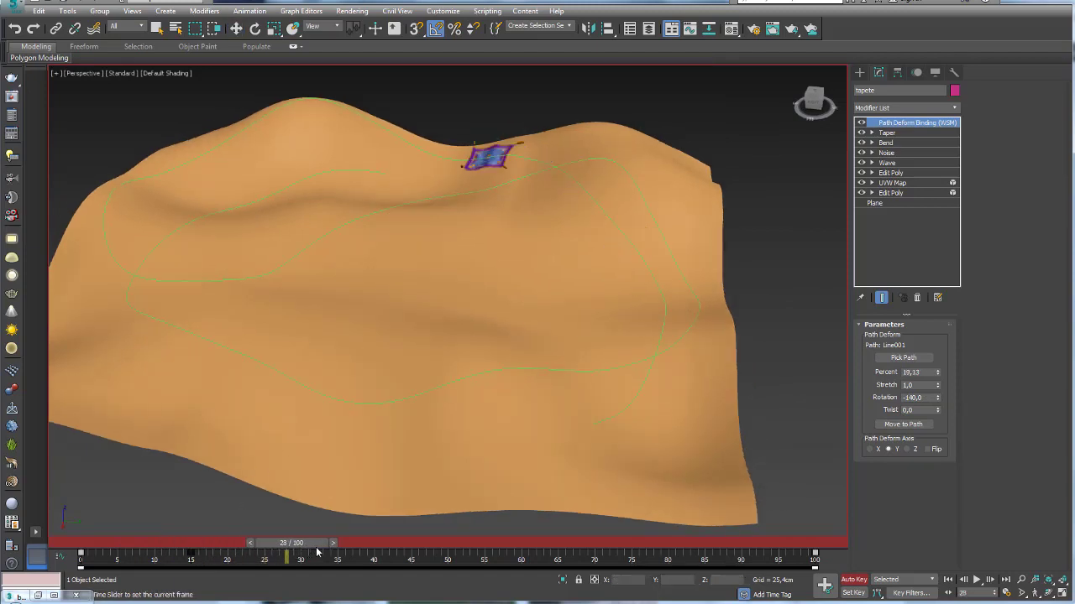
middle_click_drag(535, 260, 434, 259, "alt")
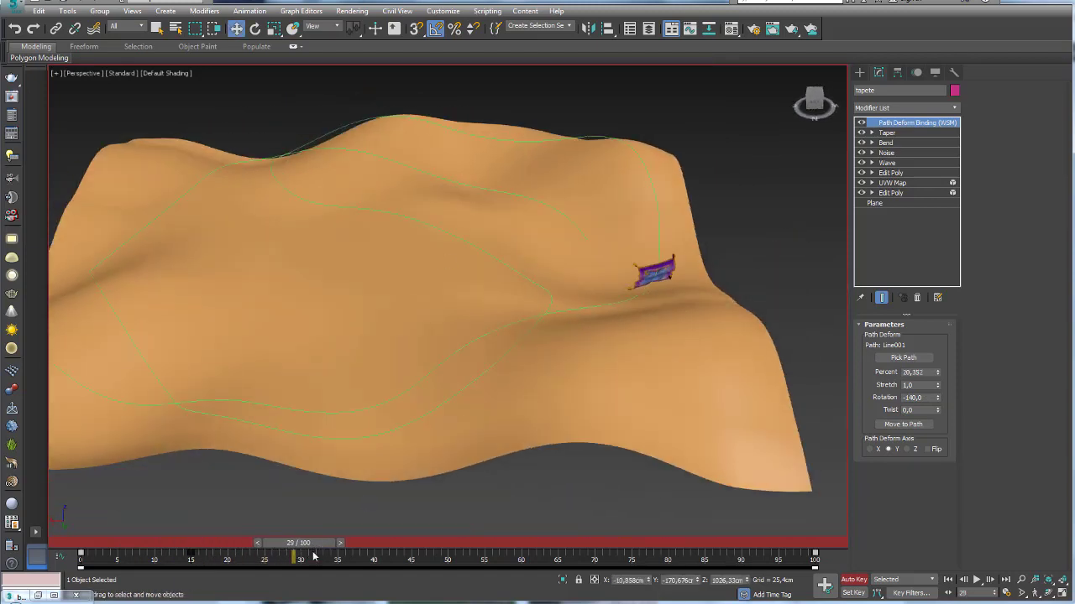
left_click_drag(314, 556, 325, 556)
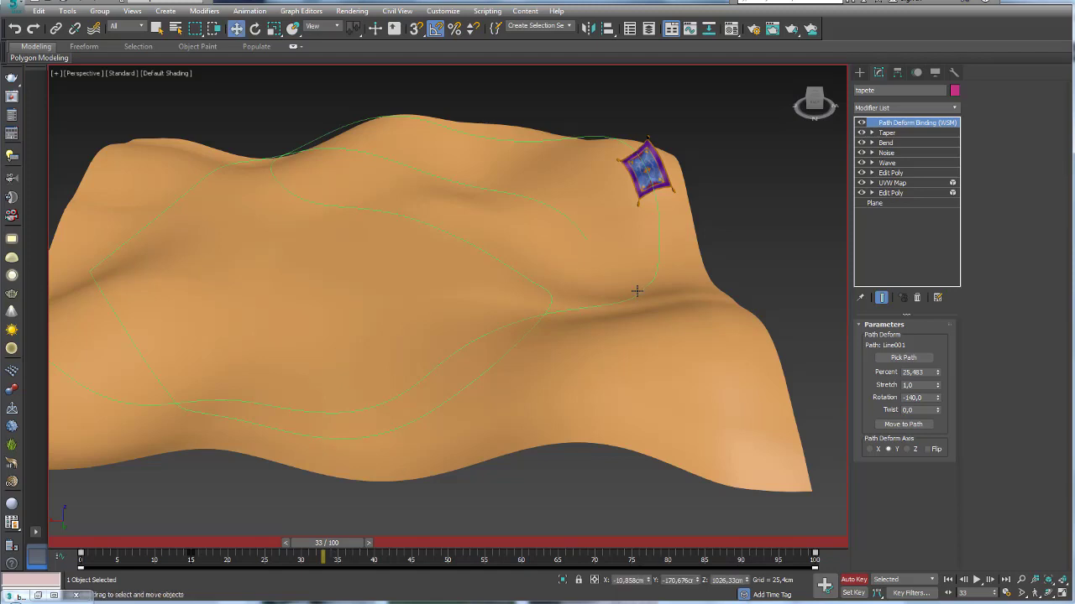
middle_click_drag(636, 291, 641, 254, "alt")
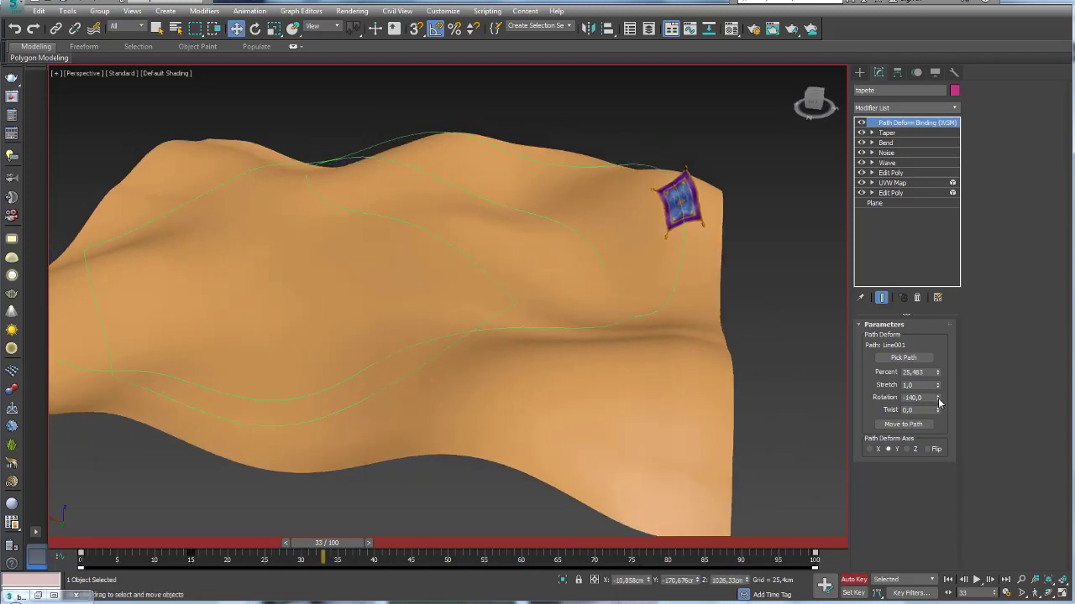
left_click_drag(938, 403, 938, 362)
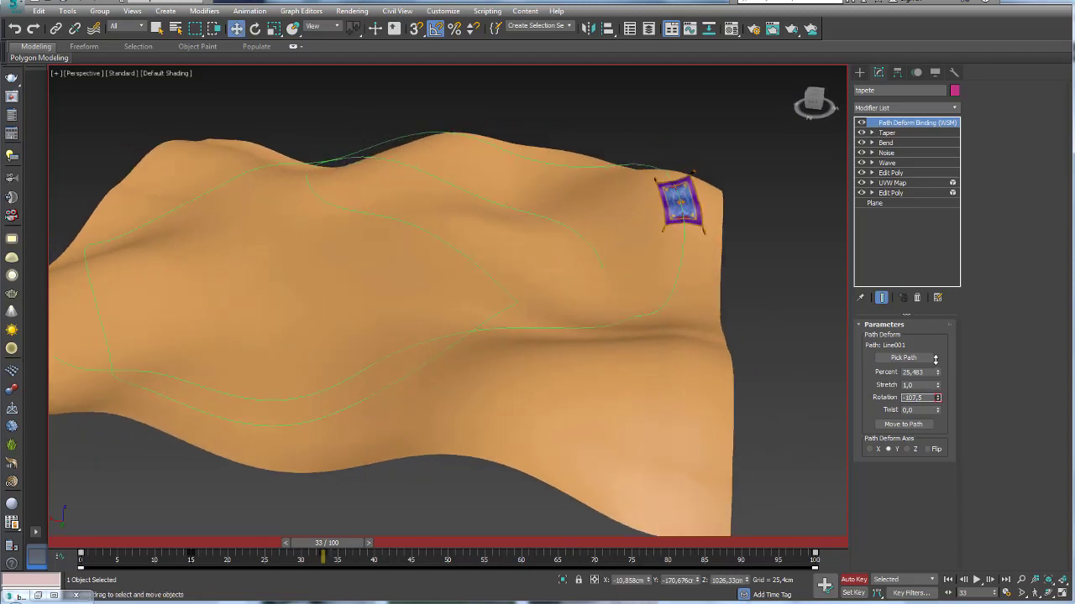
mouse_move(729, 304)
middle_mouse_down("alt")
mouse_move(705, 294)
mouse_move(638, 336)
middle_mouse_up("alt")
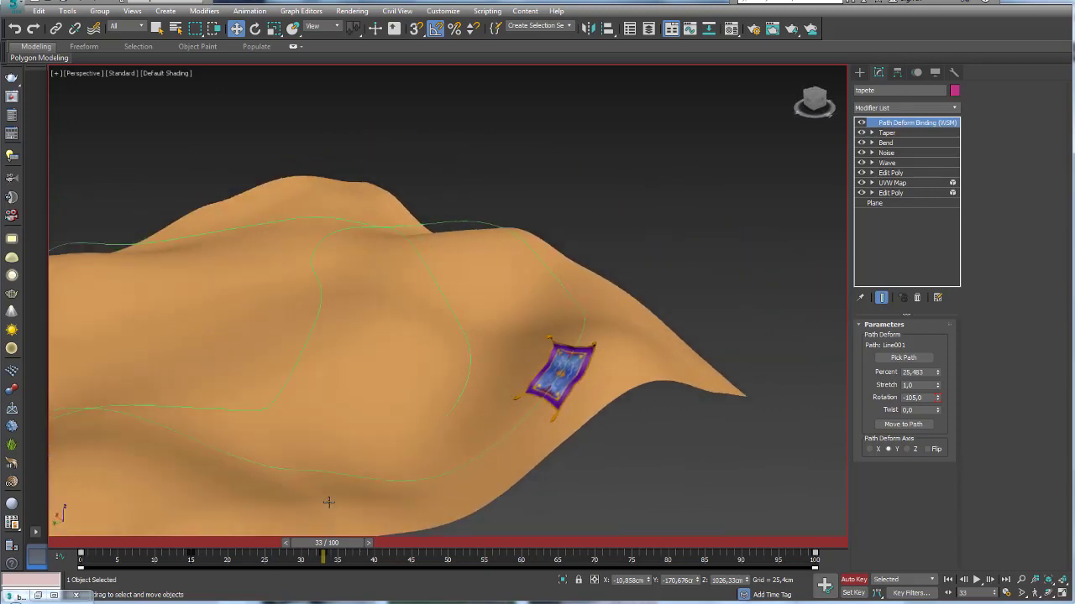
left_click_drag(337, 552, 397, 552)
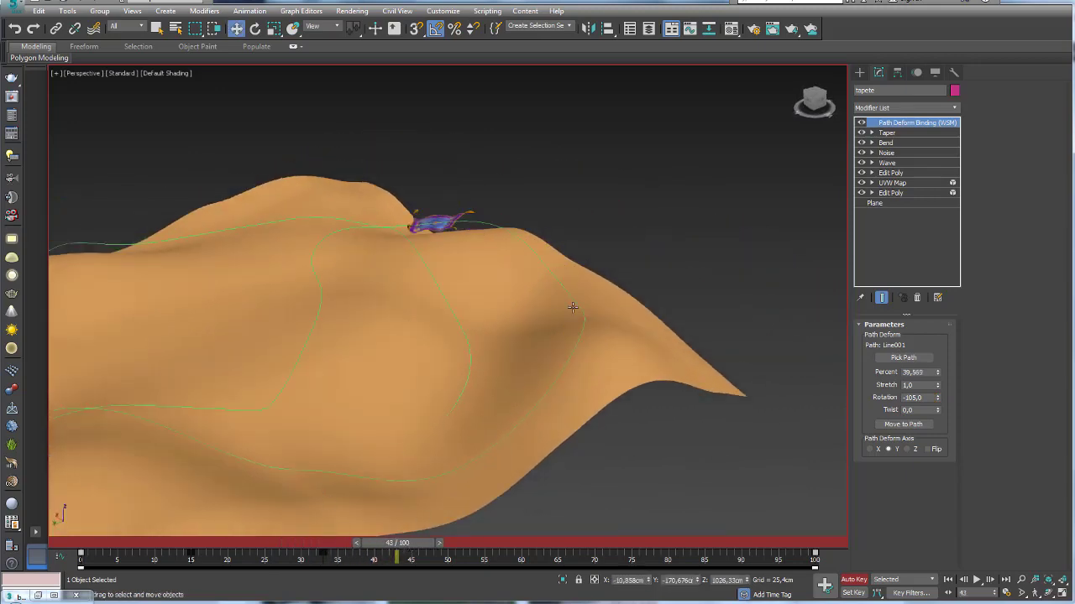
mouse_move(571, 308)
middle_mouse_down("alt")
mouse_move(552, 252)
mouse_move(604, 262)
middle_mouse_up("alt")
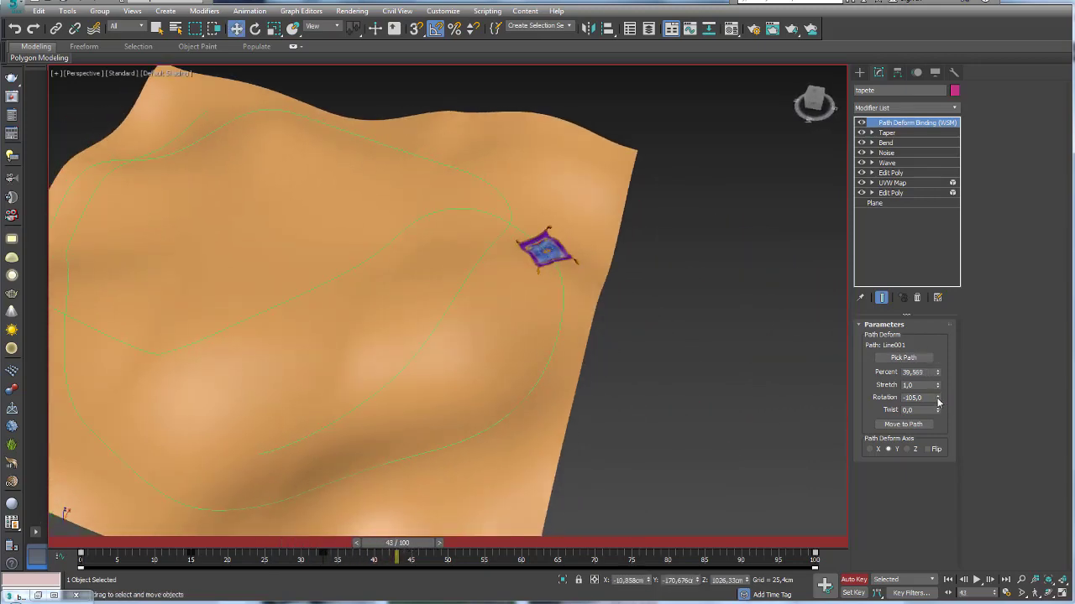
left_click_drag(937, 403, 940, 428)
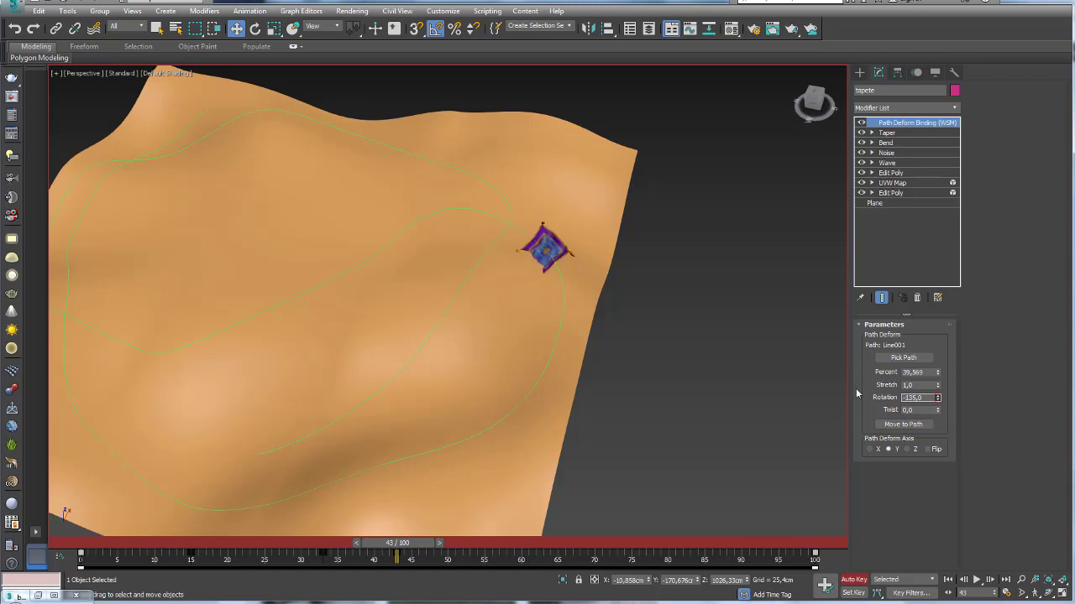
middle_click_drag(755, 353, 615, 307, "alt")
Reselect the carpet and key its rotation to -105.5 at frame 51
left_click_drag(402, 544, 443, 545)
key("w")
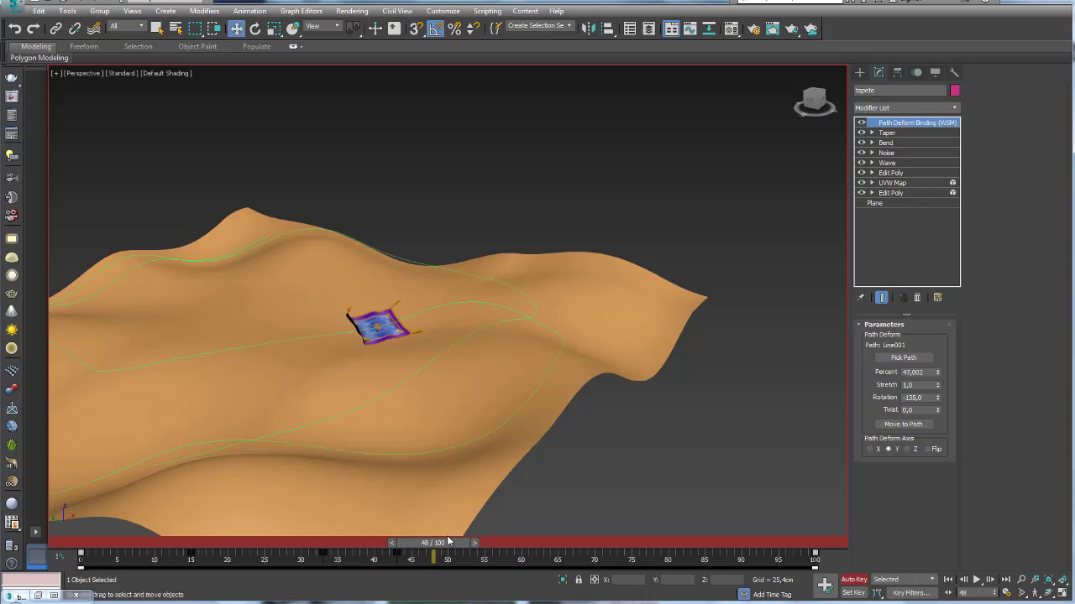
left_click(386, 330)
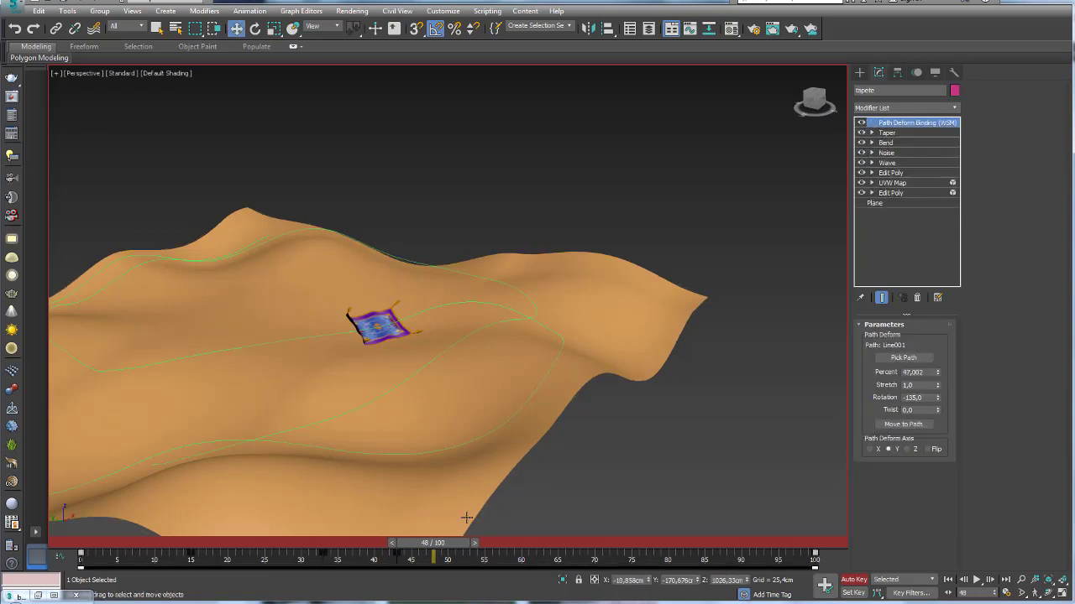
left_click_drag(451, 546, 472, 546)
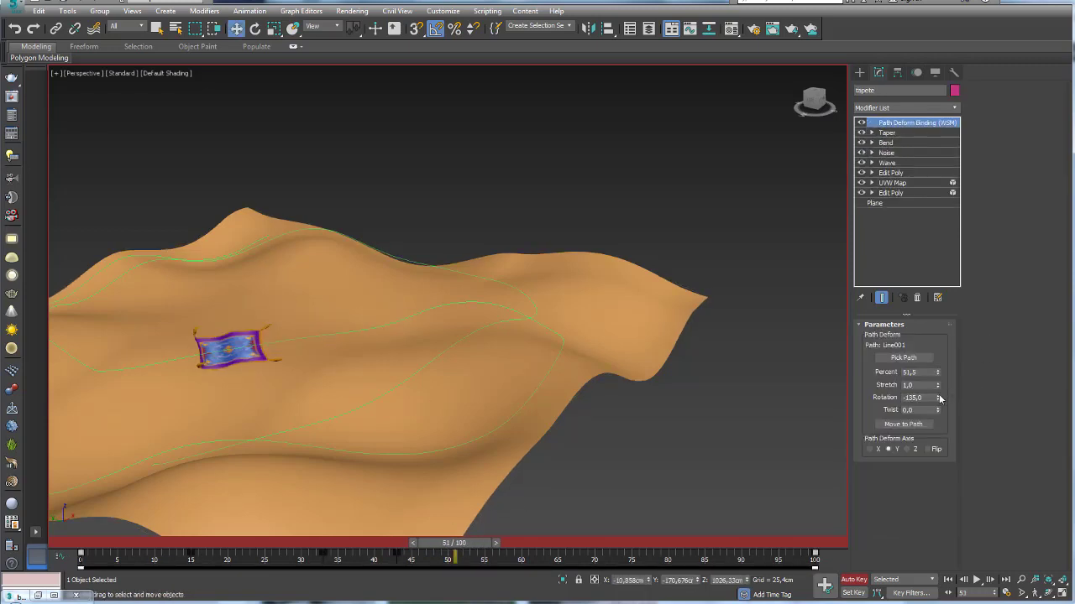
left_click_drag(939, 399, 932, 363)
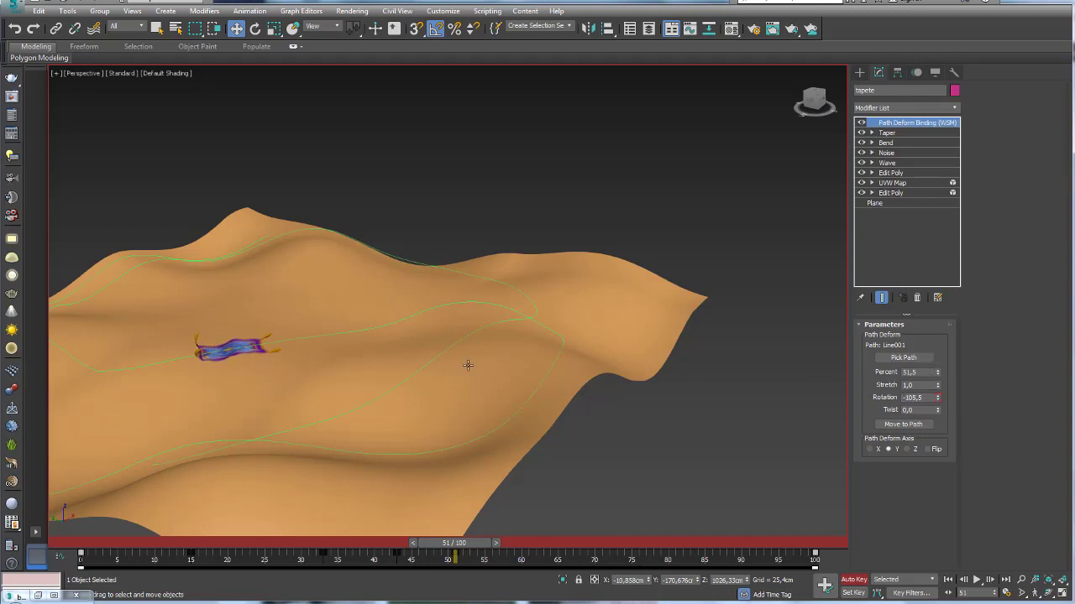
scroll(467, 365, "down", 5)
middle_click_drag(468, 366, 466, 346, "alt")
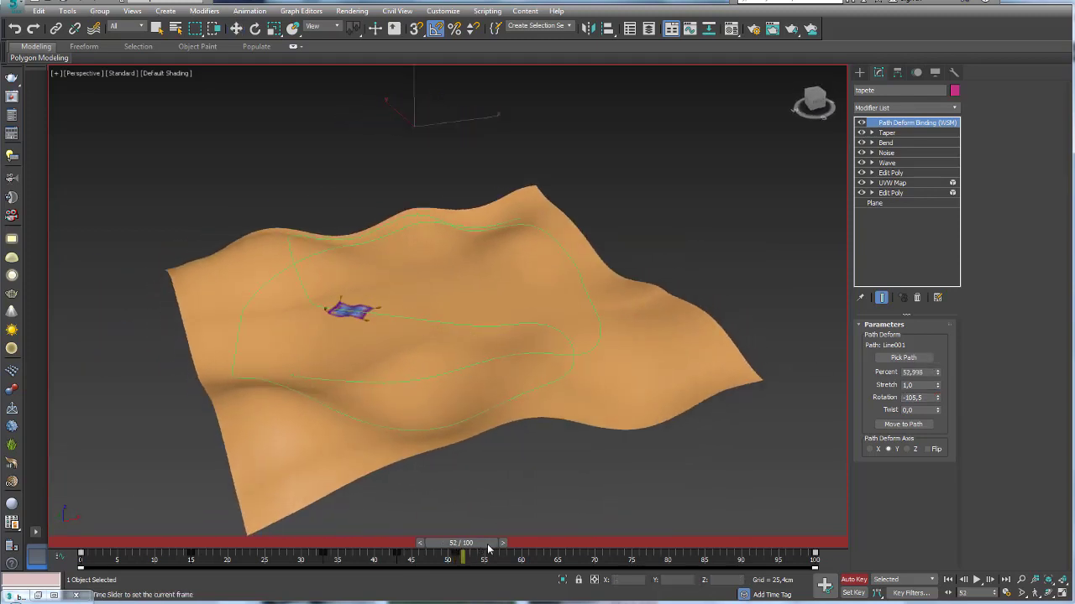
Key the carpet's rotation to -72.5 at frame 57 and fine-tune it at frame 65
left_click_drag(478, 539, 521, 542)
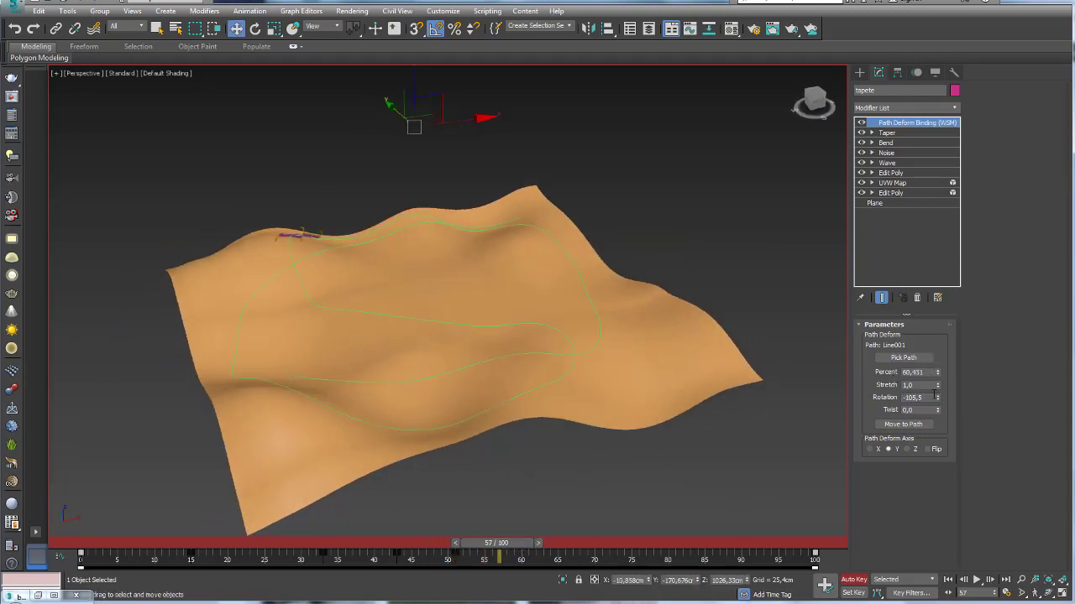
left_click_drag(937, 397, 930, 357)
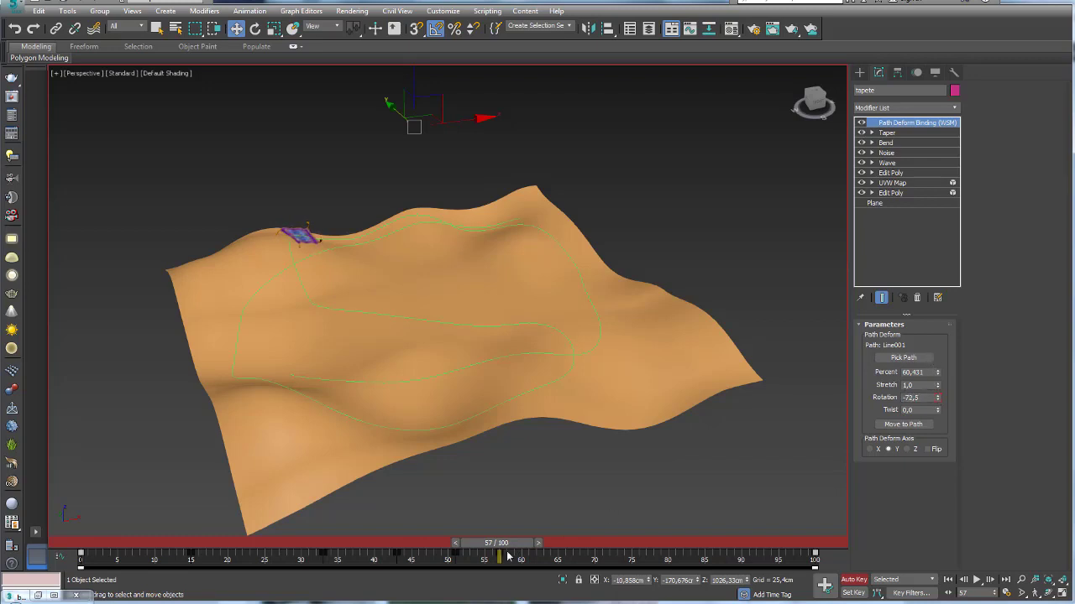
left_click_drag(511, 545, 575, 545)
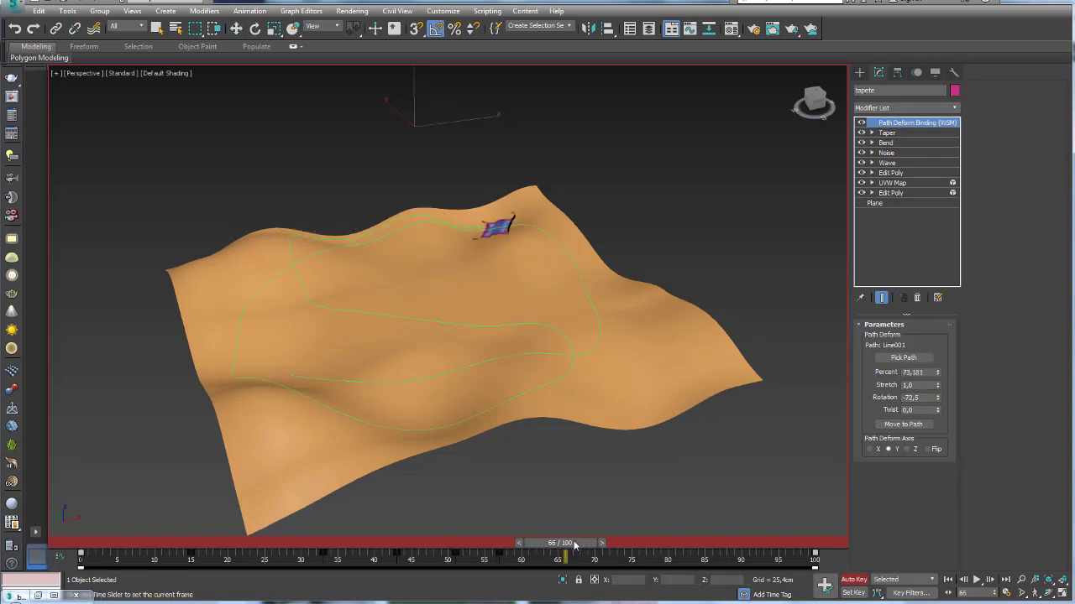
left_click_drag(936, 401, 935, 416)
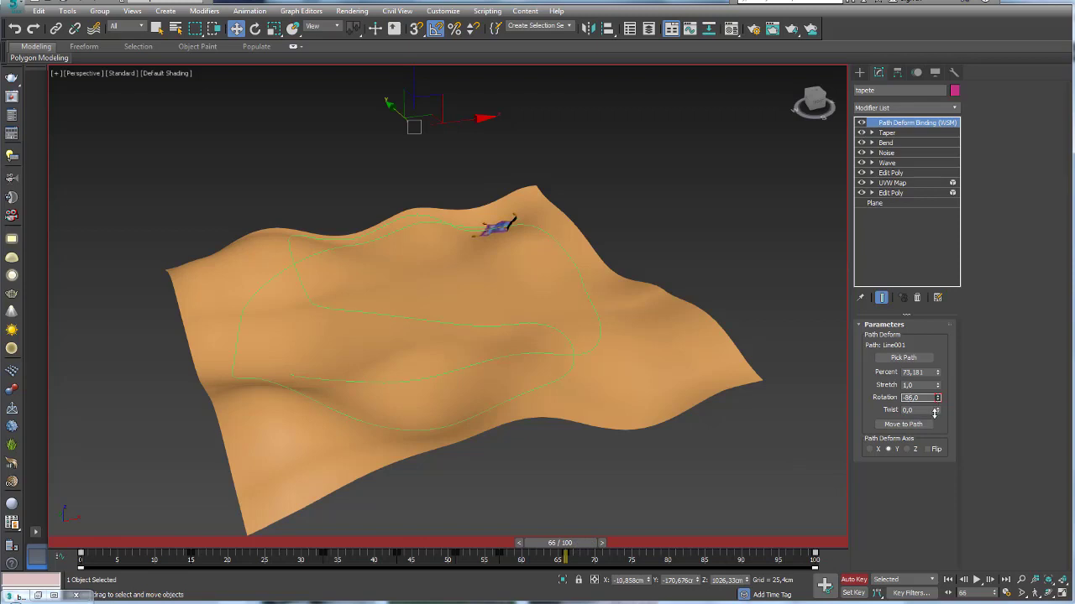
mouse_move(559, 541)
left_mouse_down()
mouse_move(707, 546)
mouse_move(568, 546)
left_mouse_up()
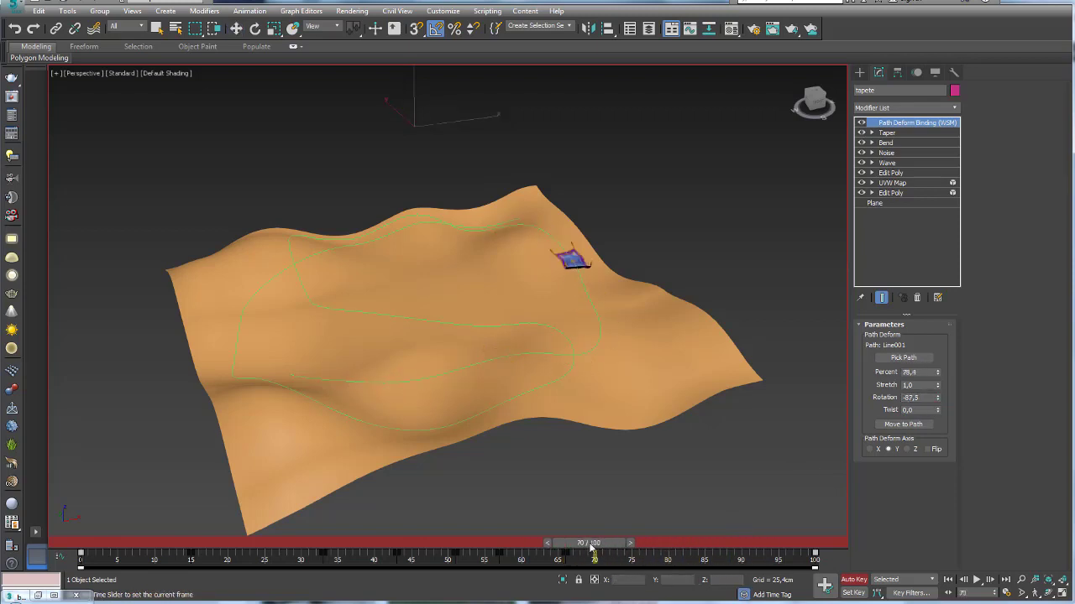
Scrub back to early frames and play through to watch the carpet travel the path
left_click(284, 546)
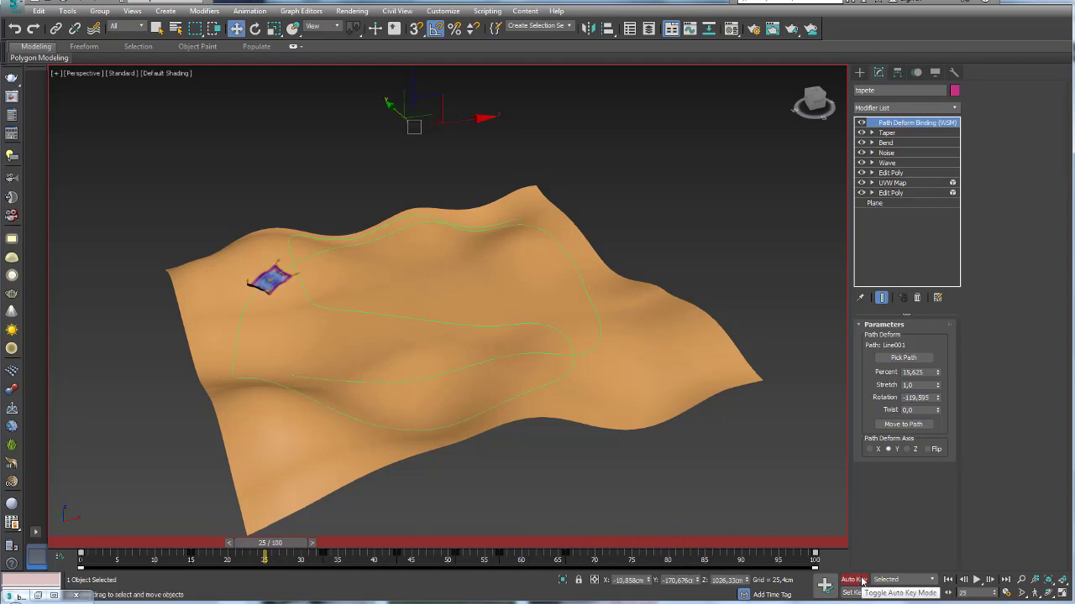
left_click_drag(285, 547, 163, 548)
key("w")
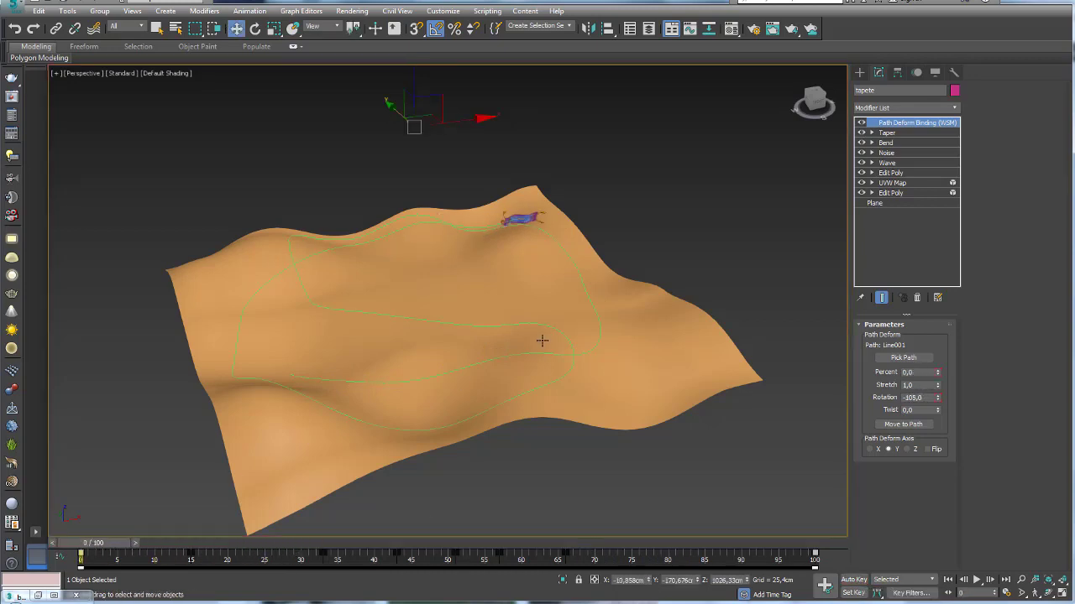
middle_click_drag(540, 341, 566, 312, "alt")
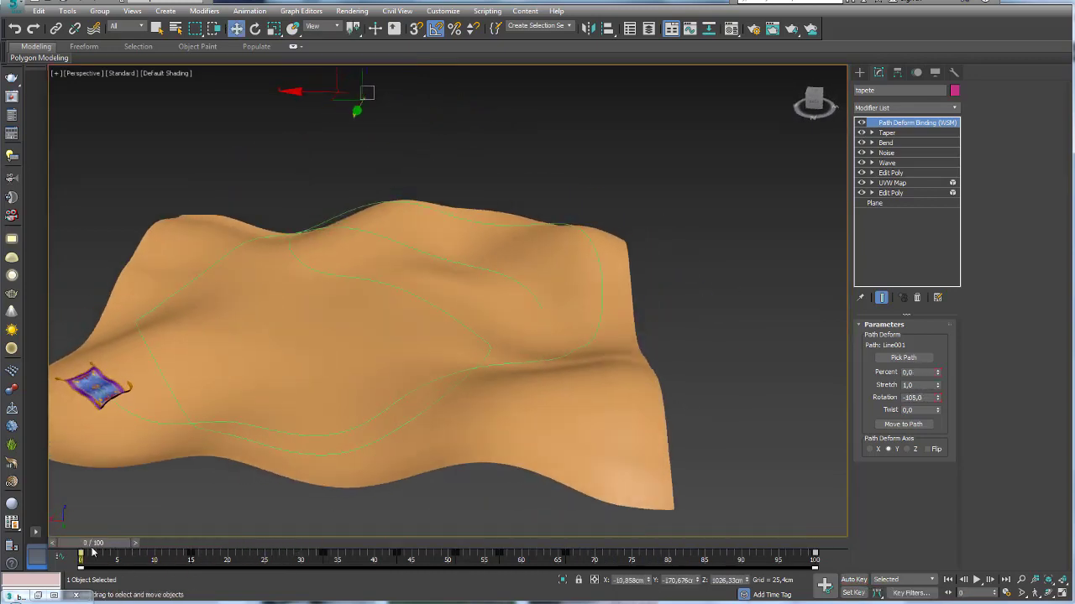
mouse_move(204, 475)
middle_mouse_down("alt")
mouse_move(321, 422)
mouse_move(383, 295)
middle_mouse_up("alt")
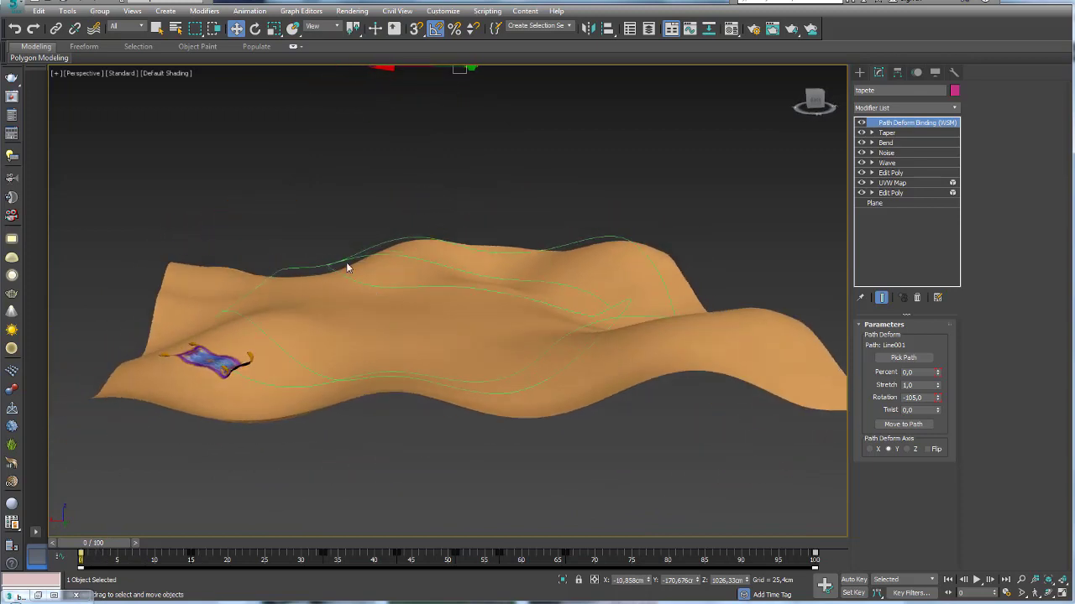
mouse_move(123, 547)
left_mouse_down()
mouse_move(286, 547)
mouse_move(438, 527)
left_mouse_up()
Select the Line001 path and enter Vertex sub-object mode
middle_click_drag(415, 312, 317, 339, "alt")
scroll(616, 257, "up", 2)
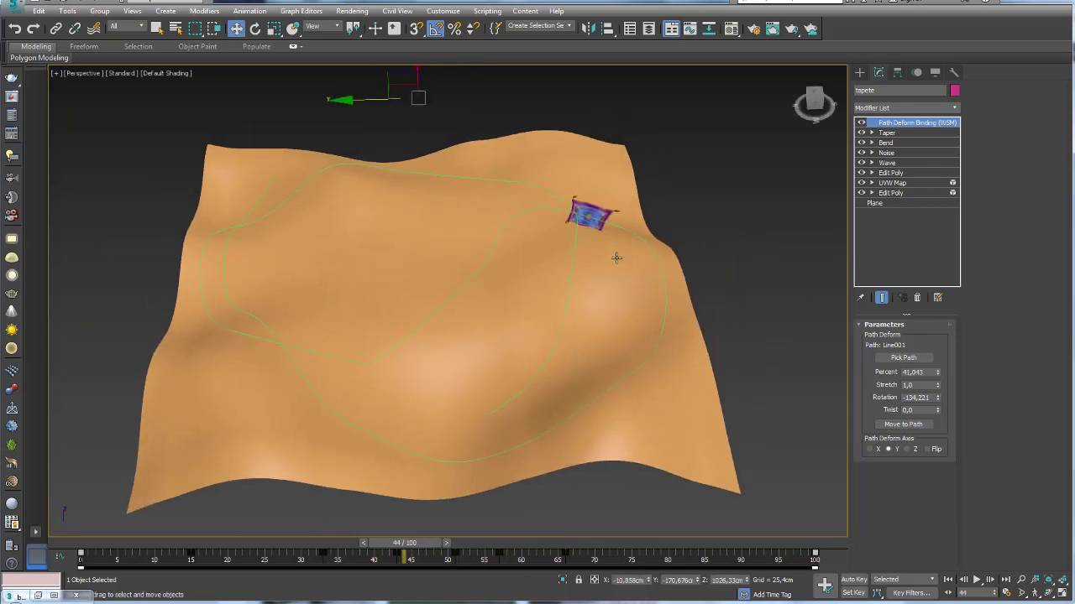
scroll(618, 221, "up", 2)
scroll(669, 268, "up", 1)
left_click(663, 267)
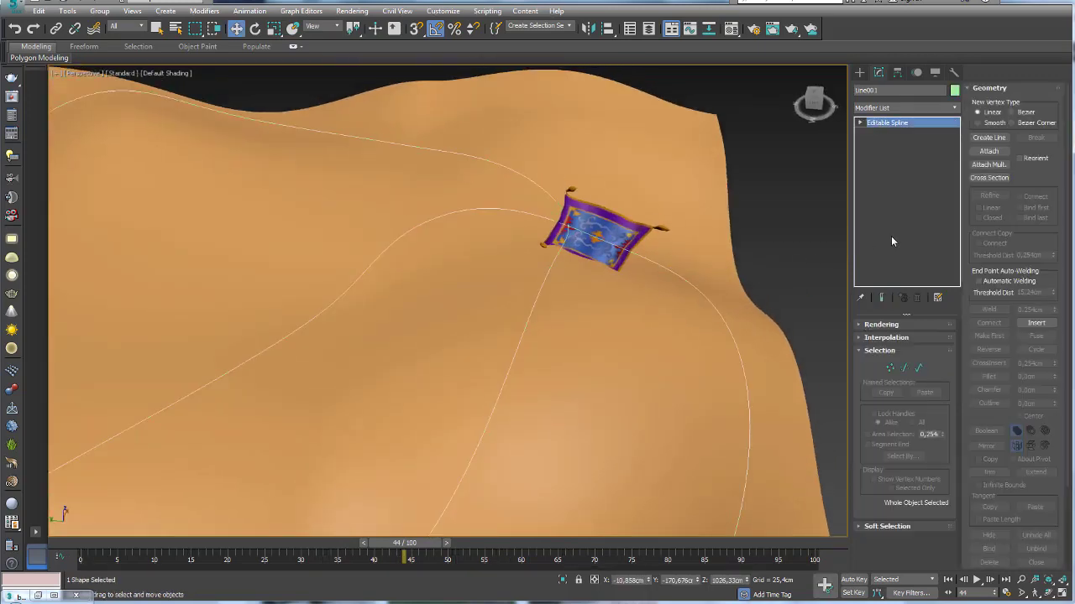
left_click(890, 368)
middle_click_drag(591, 272, 582, 298, "alt")
Delete the three path vertices beside the carpet near the dune crest
left_click_drag(543, 240, 546, 243)
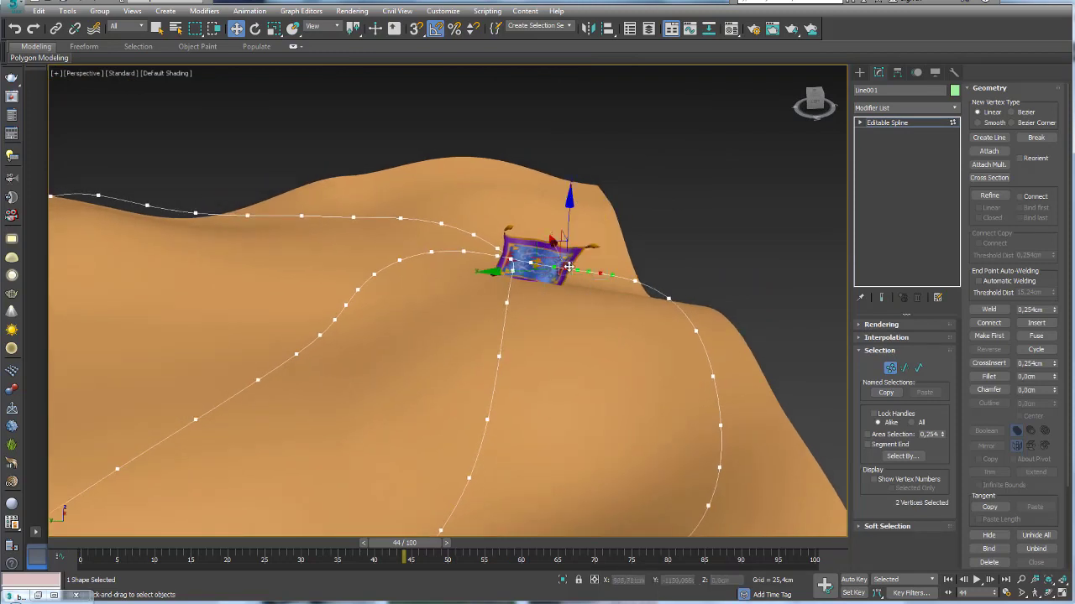
left_click(561, 294)
left_click_drag(468, 274, 424, 245)
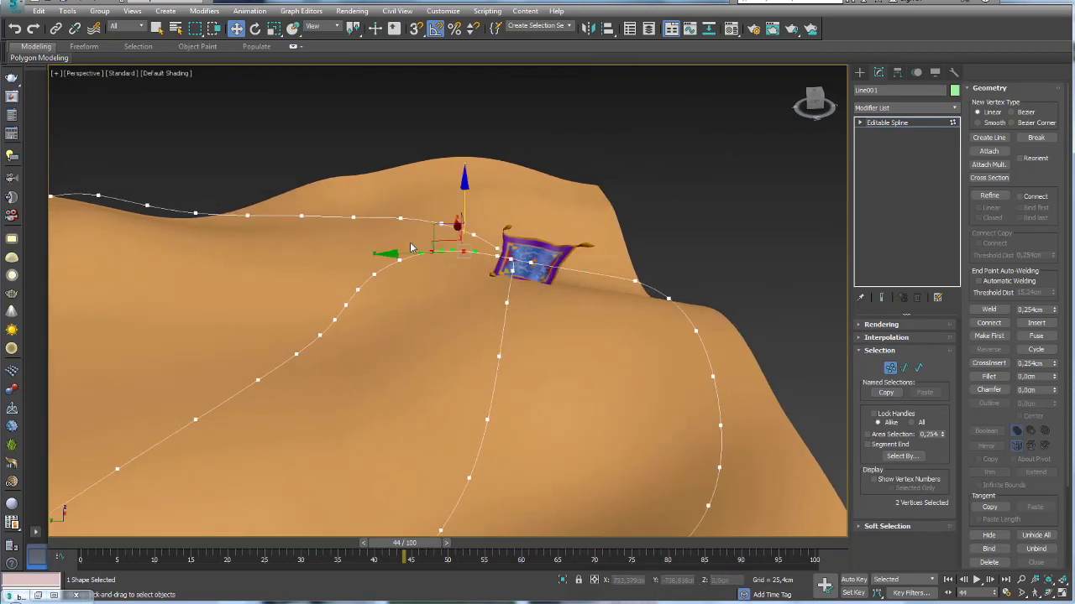
key("Delete")
left_click(399, 260)
key("Delete")
key("Delete")
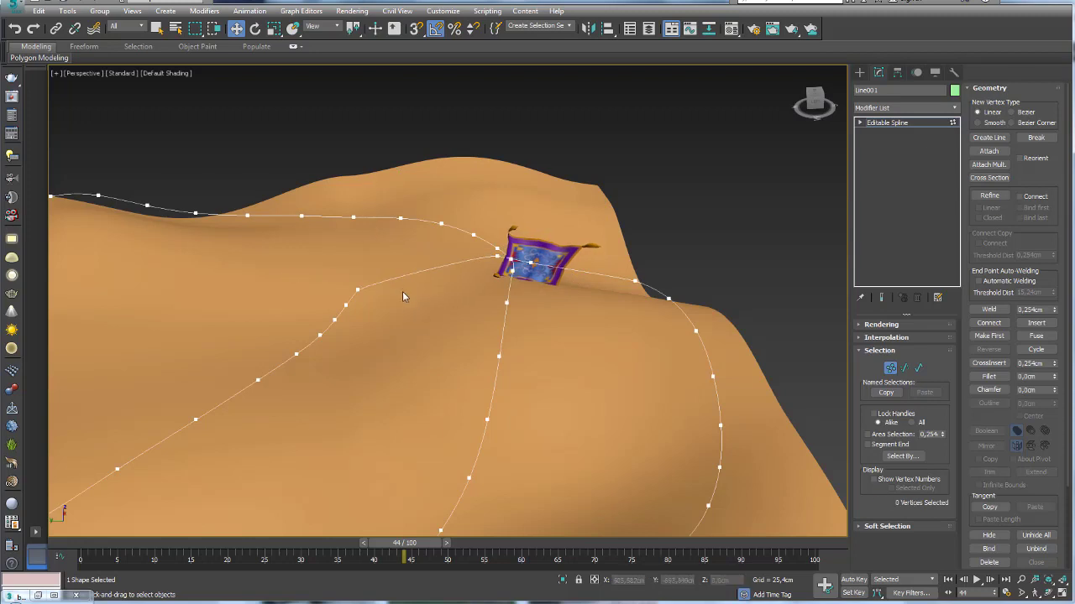
Raise vertex 35 at the dune crest, reset its tangents and make it Bezier
left_click(508, 260)
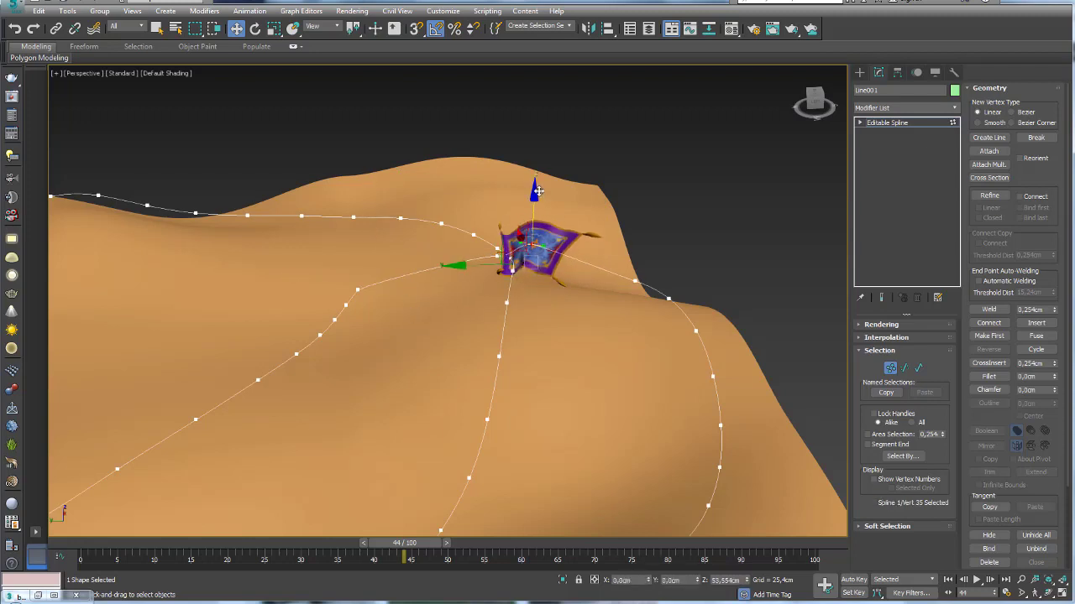
left_click_drag(496, 253, 536, 218)
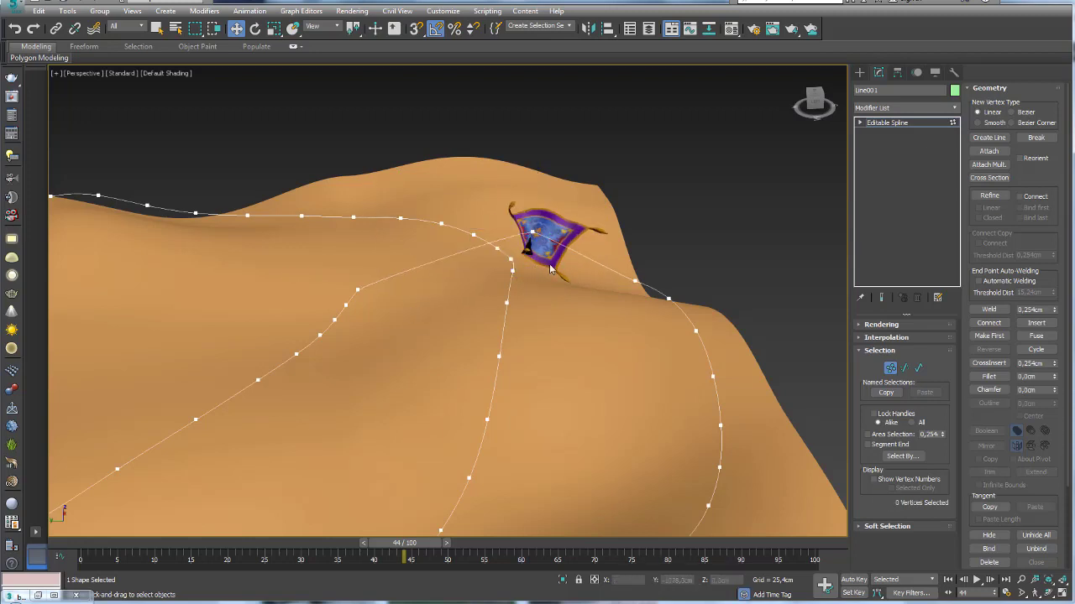
left_click_drag(536, 180, 536, 138)
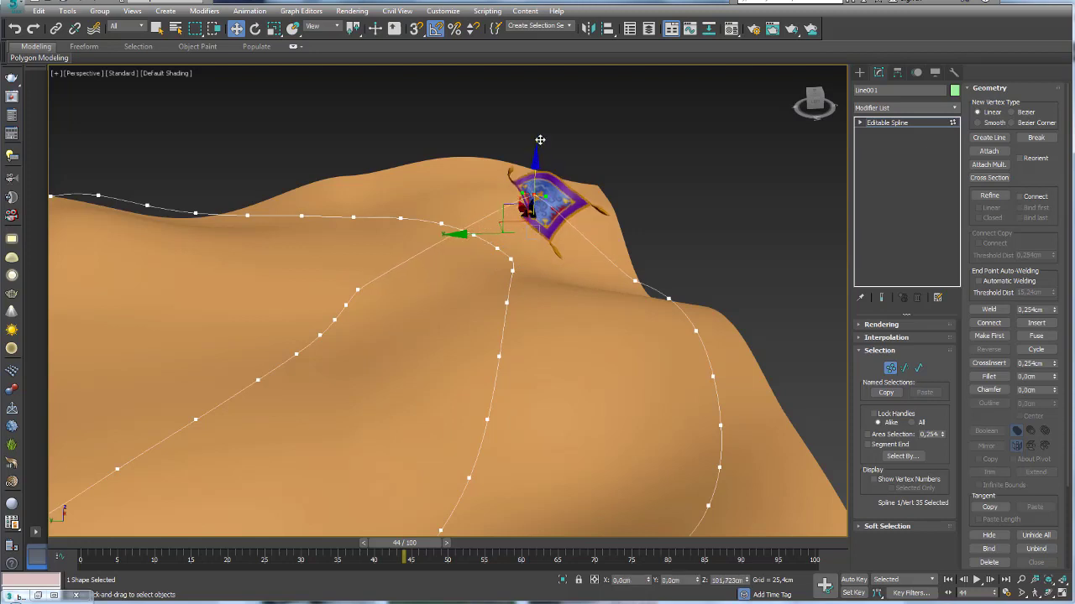
right_click(530, 182)
left_click(516, 132)
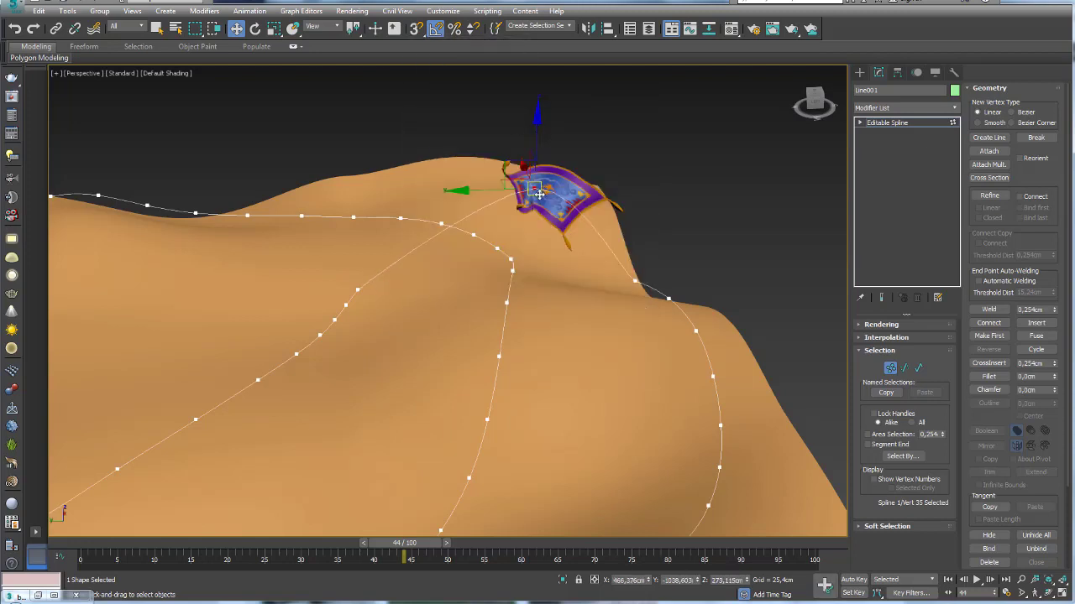
right_click(537, 192)
left_click(521, 112)
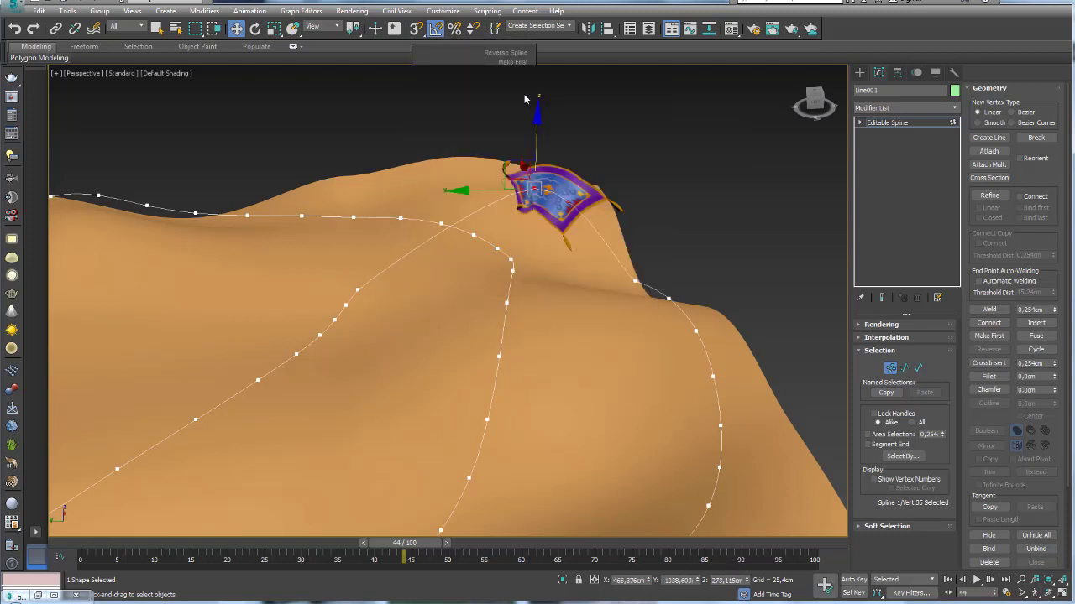
Scale vertex 35's Bezier handles and scrub the timeline to check the reshaped path
right_click(538, 172)
middle_click_drag(538, 172, 545, 187, "alt")
key("e")
key("r")
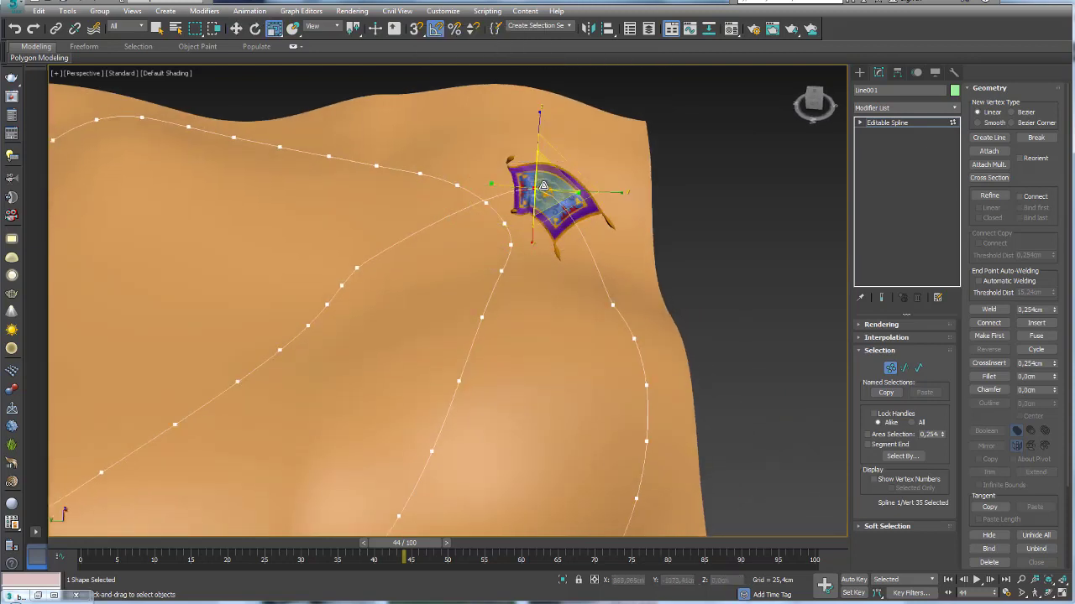
left_click_drag(544, 187, 544, 174)
mouse_move(389, 546)
left_mouse_down()
mouse_move(426, 534)
mouse_move(410, 548)
mouse_move(463, 544)
left_mouse_up()
Exit vertex mode back to Editable Spline and return the time slider to frame 1
key("r")
scroll(688, 434, "down", 5)
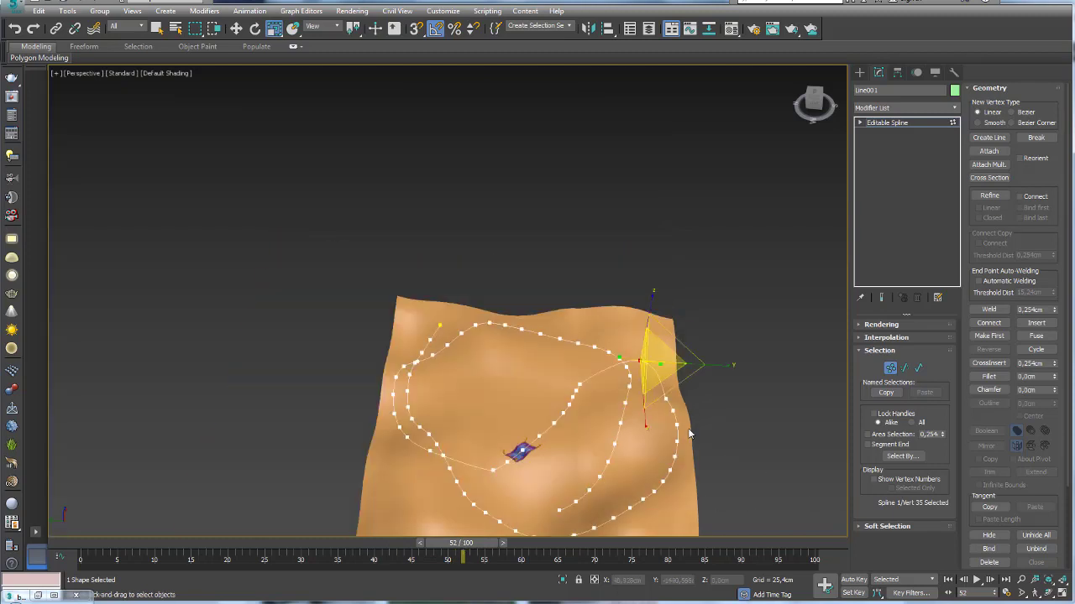
left_click(897, 125)
middle_click_drag(635, 364, 571, 578, "alt")
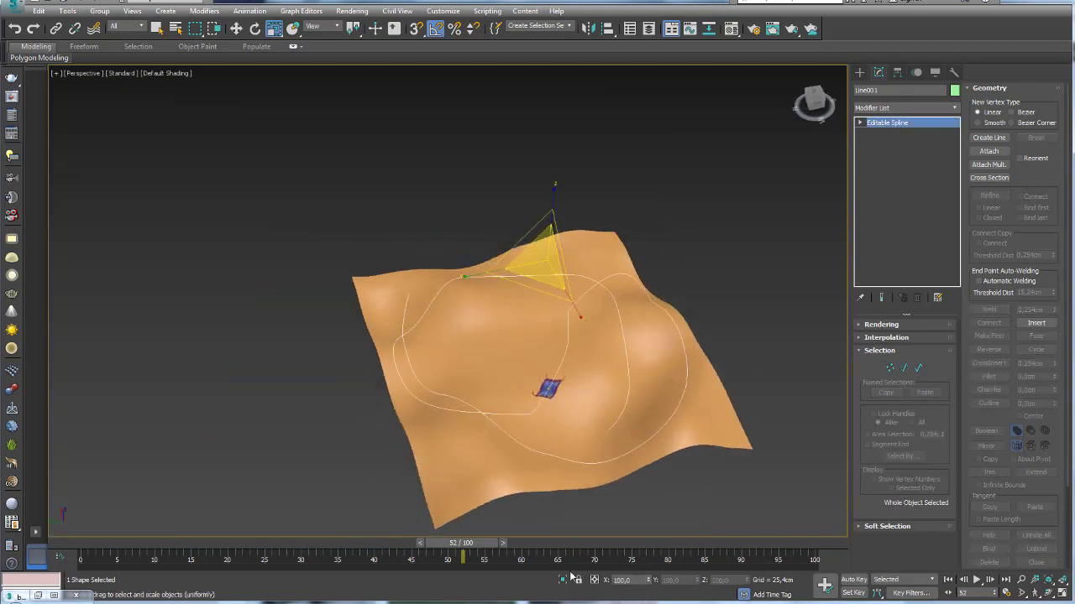
left_click_drag(461, 543, 101, 542)
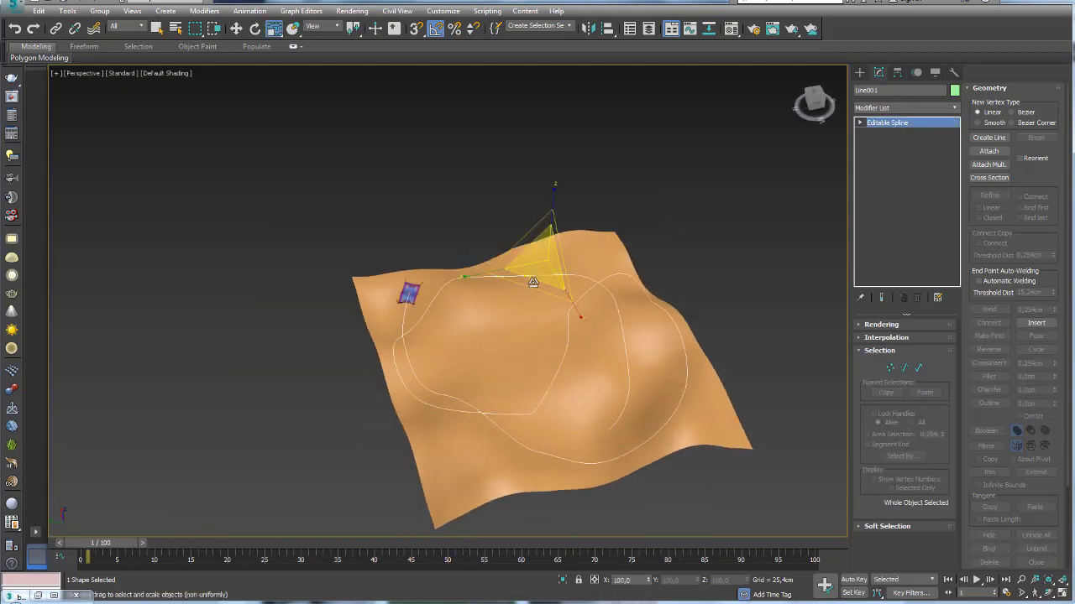
Orbit and zoom in to a close side-on view of the carpet above the dunes
mouse_move(533, 283)
middle_mouse_down("alt")
mouse_move(637, 290)
mouse_move(689, 384)
mouse_move(635, 379)
middle_mouse_up("alt")
scroll(688, 384, "up", 5)
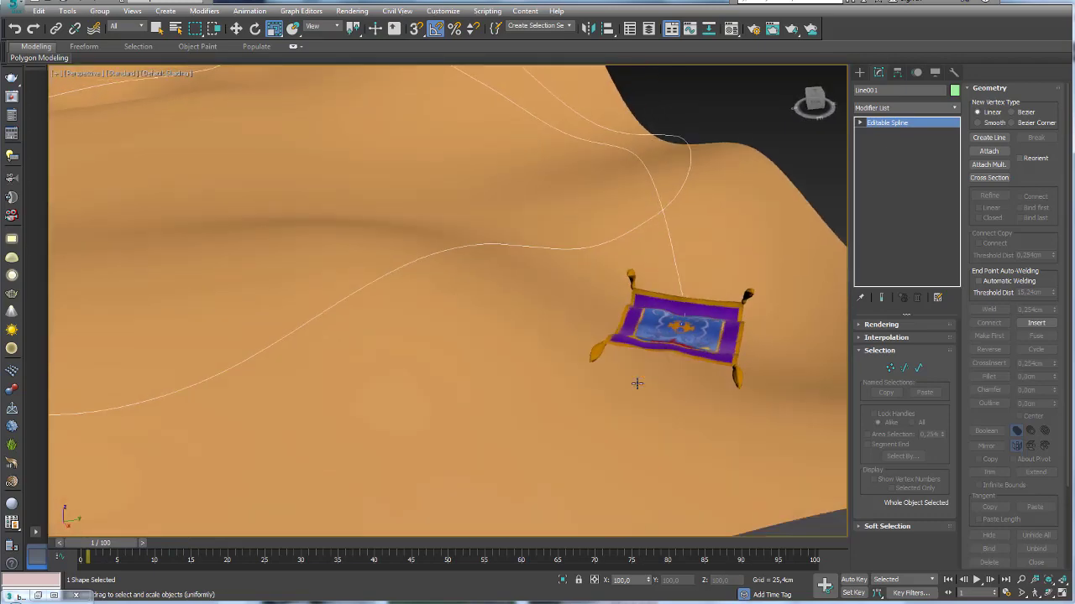
scroll(597, 328, "up", 2)
middle_click_drag(597, 328, 479, 339, "alt")
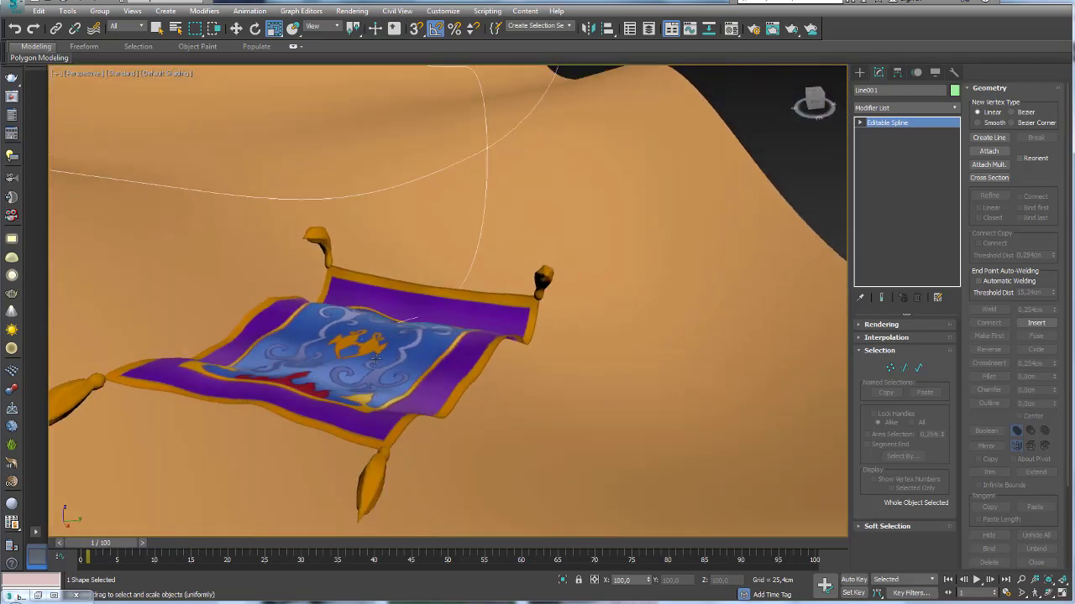
scroll(480, 339, "up", 3)
scroll(648, 304, "down", 3)
mouse_move(647, 304)
middle_mouse_down("alt")
mouse_move(647, 279)
mouse_move(618, 294)
mouse_move(590, 341)
mouse_move(617, 259)
middle_mouse_up("alt")
scroll(648, 293, "up", 2)
scroll(647, 279, "down", 2)
scroll(617, 304, "up", 2)
scroll(617, 303, "down", 2)
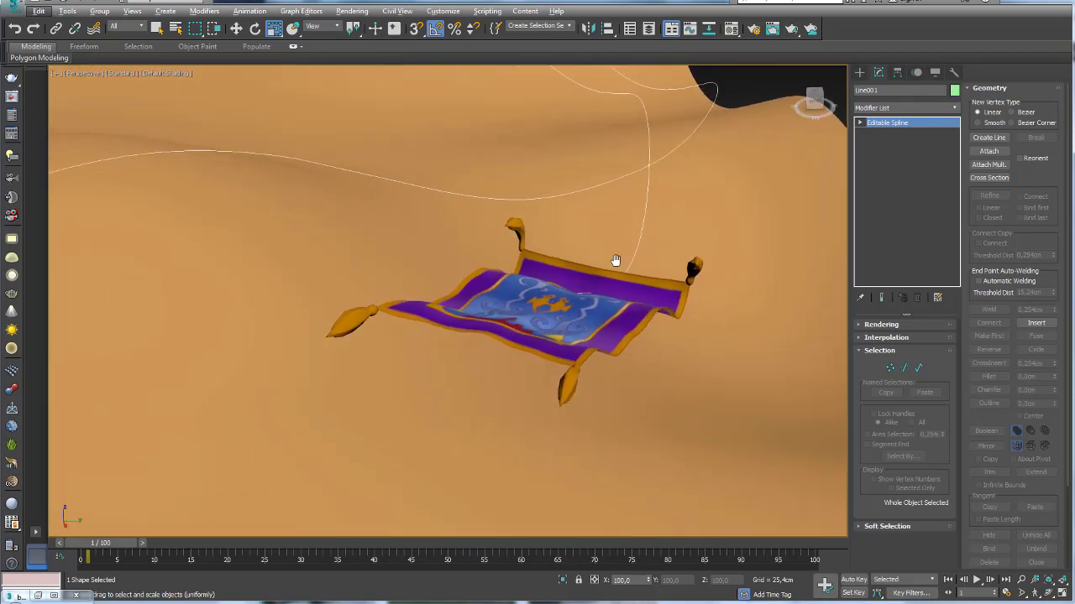
scroll(578, 238, "up", 1)
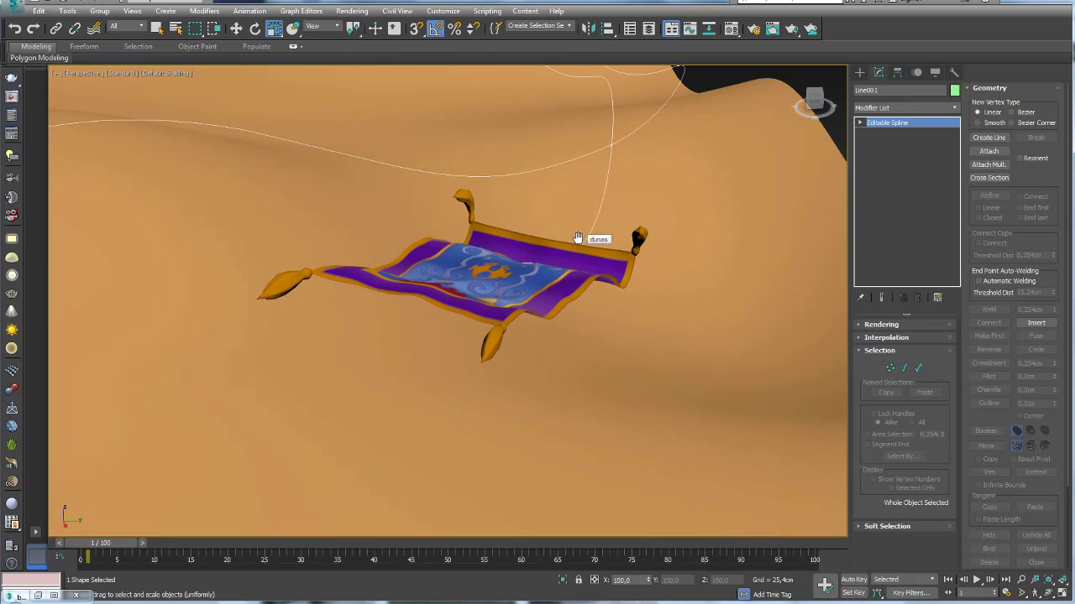
Create PhysCamera001 from the current view and turn off its target
key("ctrl+c")
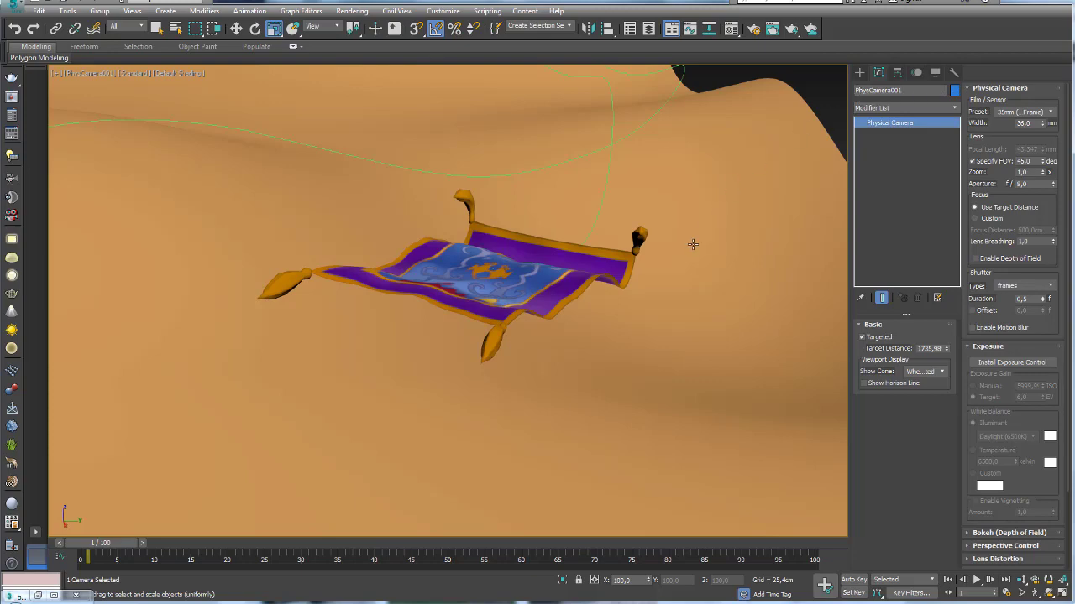
key("p")
scroll(689, 244, "down", 5)
mouse_move(685, 247)
middle_mouse_down("alt")
mouse_move(652, 285)
mouse_move(542, 293)
middle_mouse_up("alt")
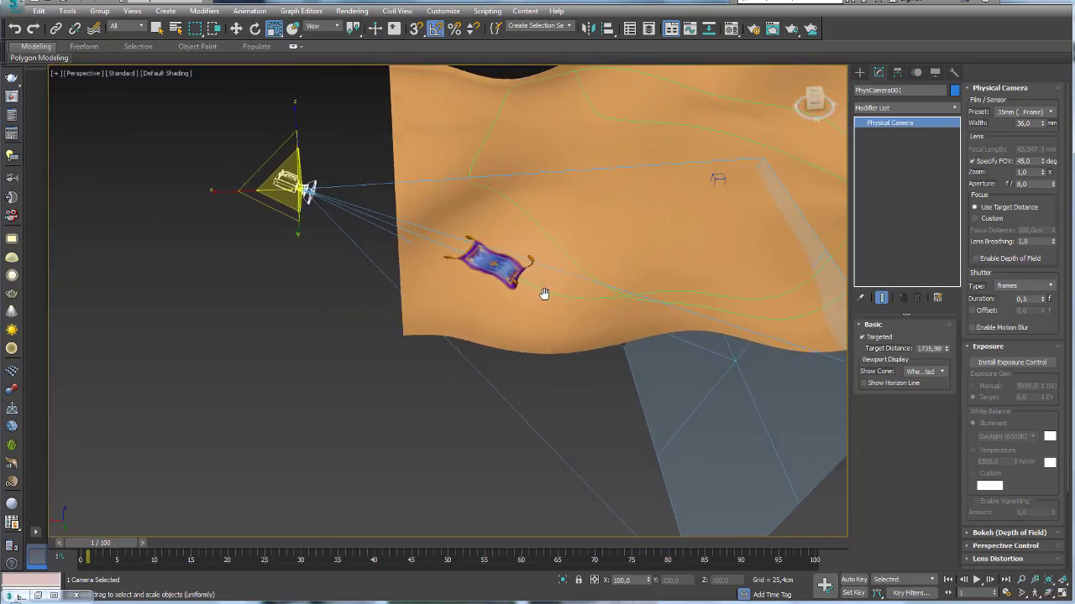
left_click(863, 338)
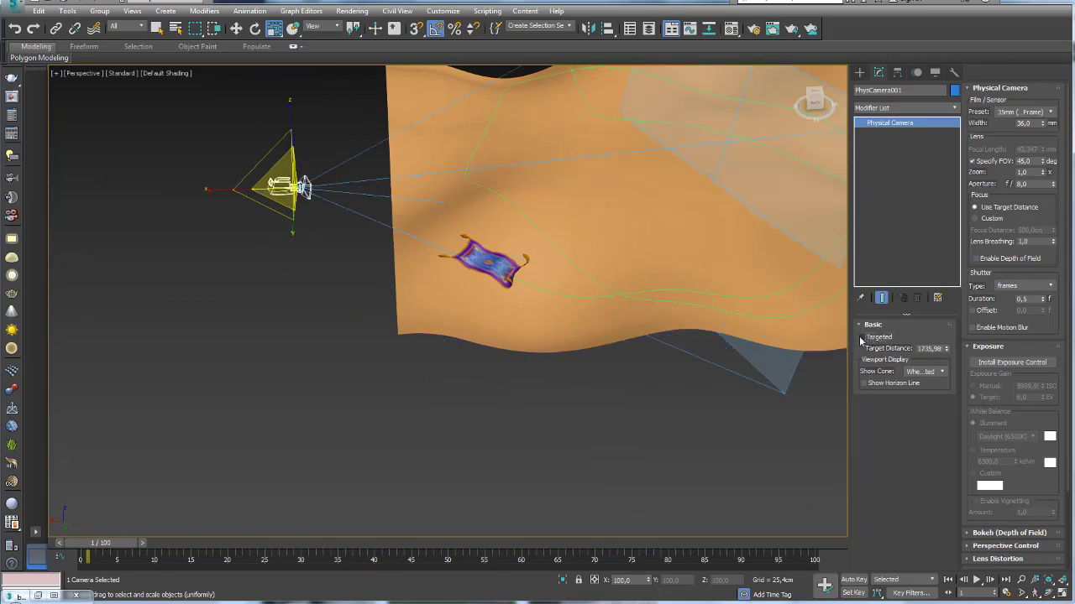
middle_click_drag(491, 263, 355, 333, "alt")
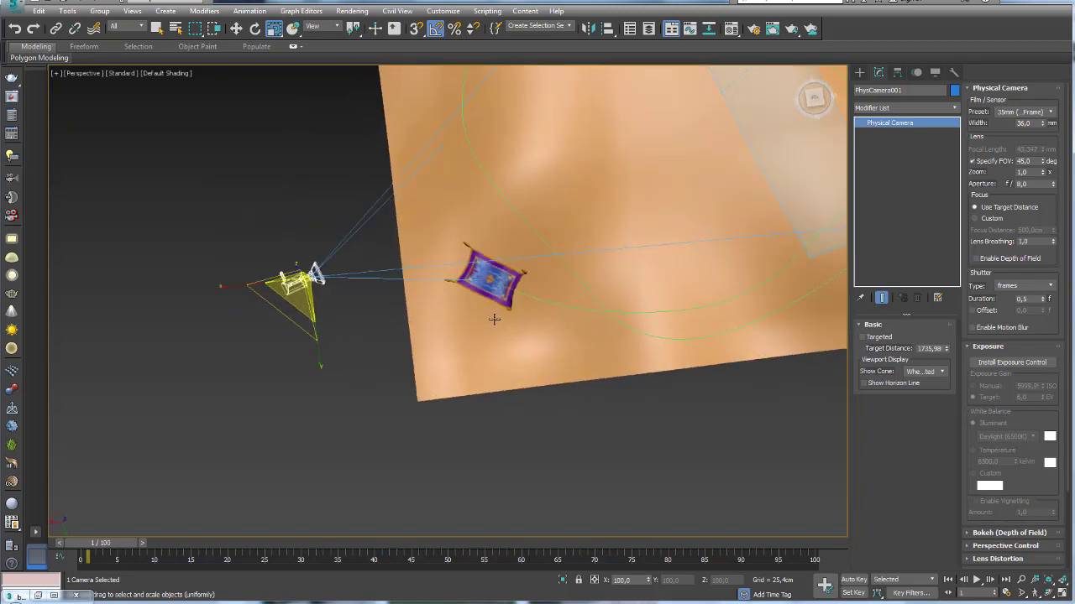
Rotate the camera toward the carpet, pull its target distance in, and tilt it about 10 degrees
key("e")
left_click_drag(314, 336, 294, 338)
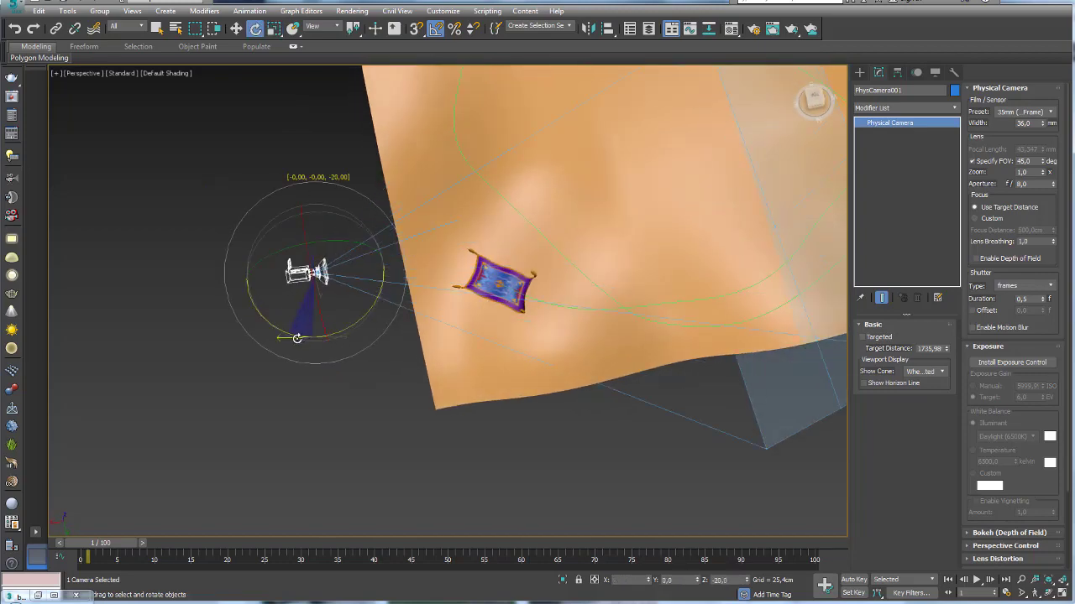
left_click_drag(947, 349, 947, 395)
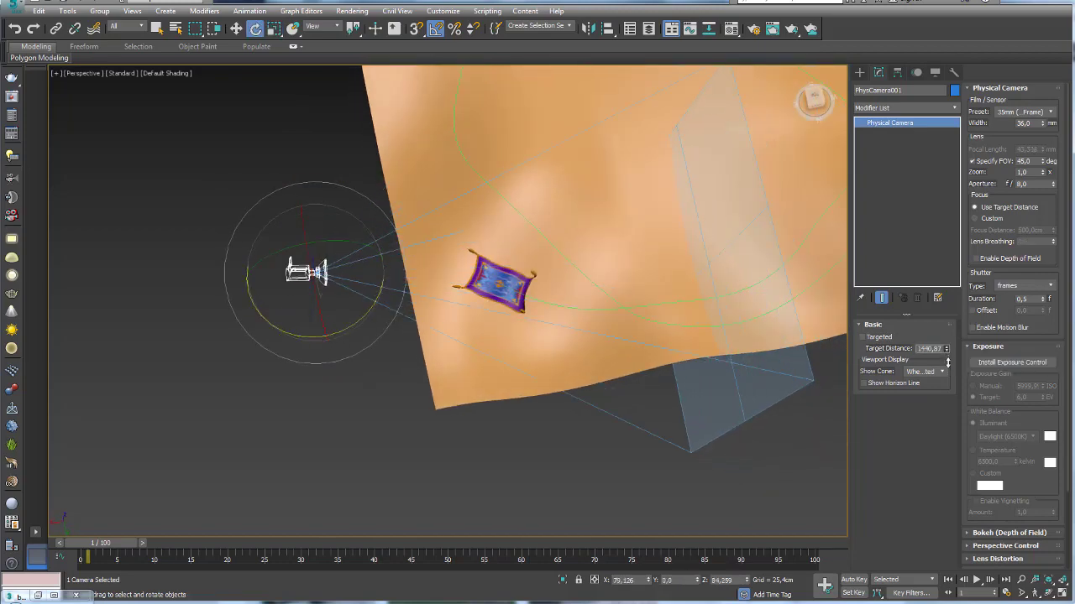
mouse_move(633, 361)
middle_mouse_down("alt")
mouse_move(619, 305)
mouse_move(657, 282)
middle_mouse_up("alt")
left_click_drag(357, 142, 361, 141)
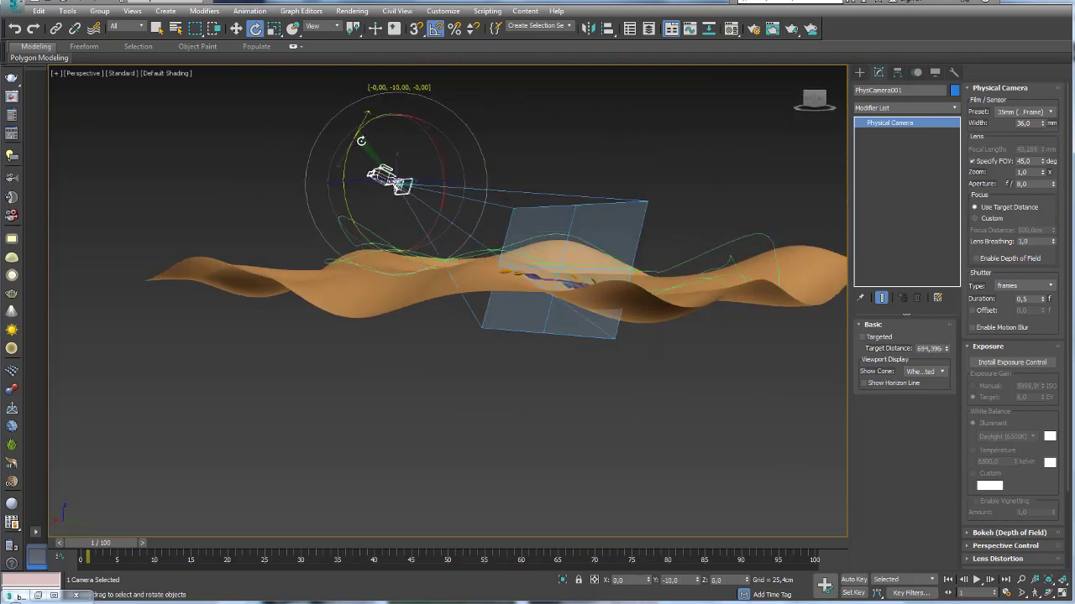
middle_click_drag(361, 141, 718, 327, "alt")
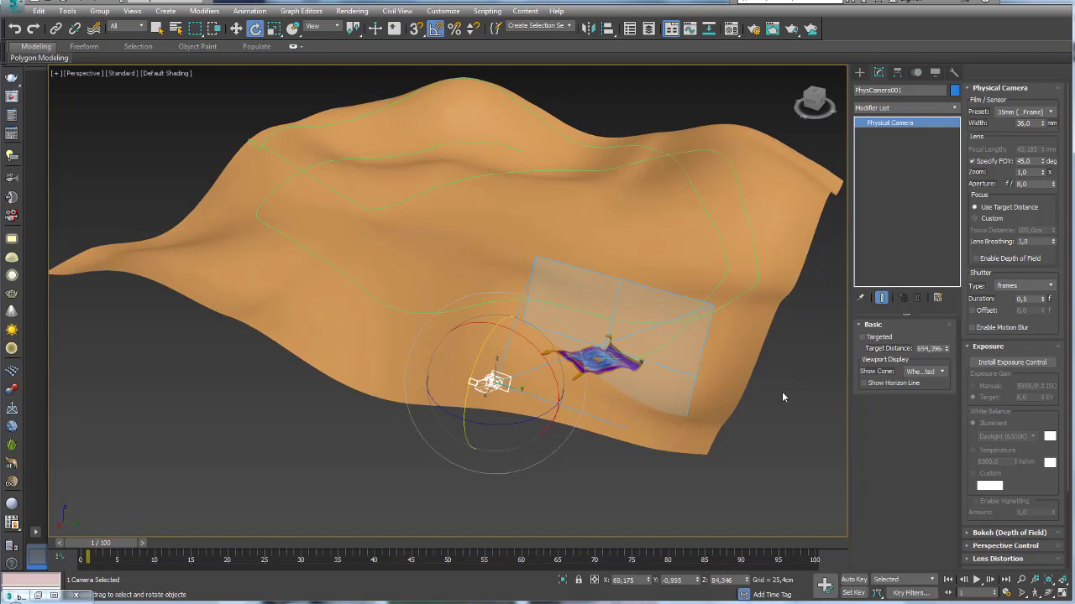
Check the carpet through PhysCamera001, then return to a perspective overview of camera and dunes
key("c")
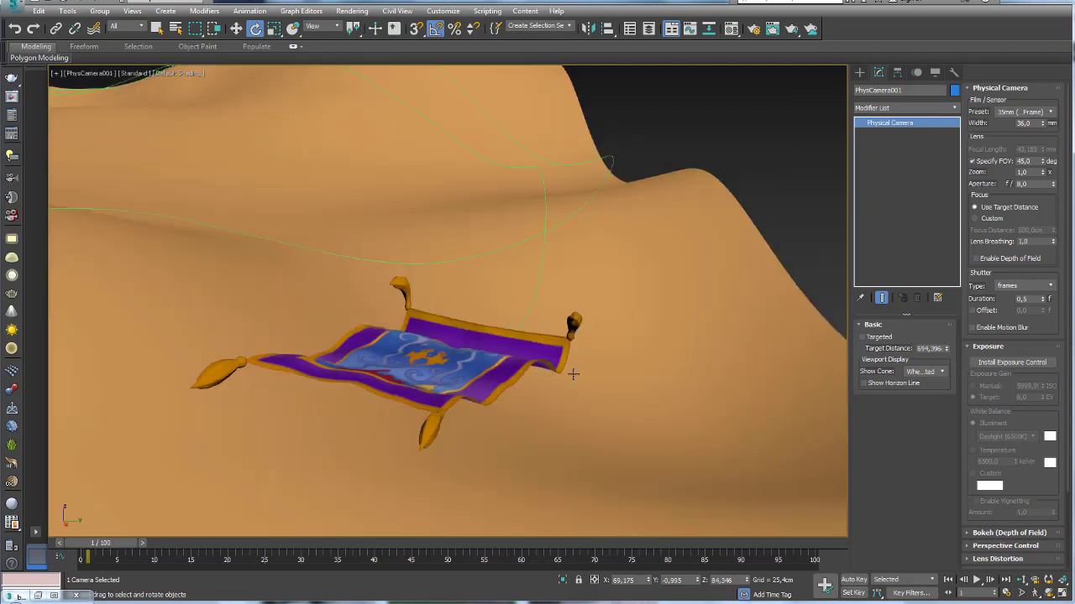
key("p")
scroll(628, 372, "down", 5)
mouse_move(628, 372)
middle_mouse_down("alt")
mouse_move(588, 431)
mouse_move(567, 371)
mouse_move(496, 276)
mouse_move(570, 393)
middle_mouse_up("alt")
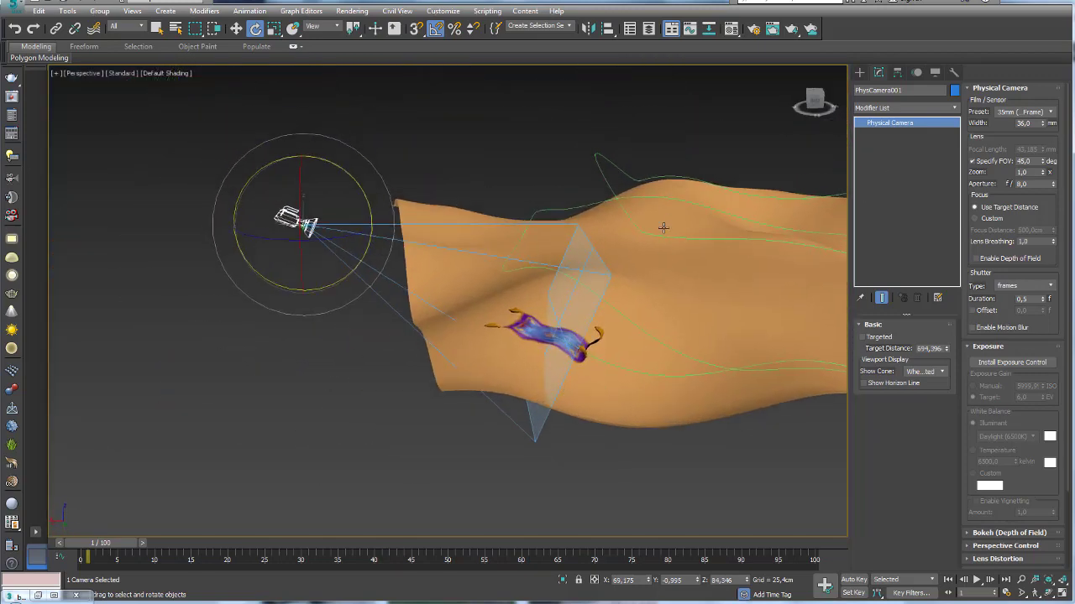
mouse_move(663, 227)
middle_mouse_down("alt")
mouse_move(676, 277)
mouse_move(576, 237)
mouse_move(566, 333)
mouse_move(492, 285)
middle_mouse_up("alt")
Create a Dummy helper box below the dune
left_click(860, 73)
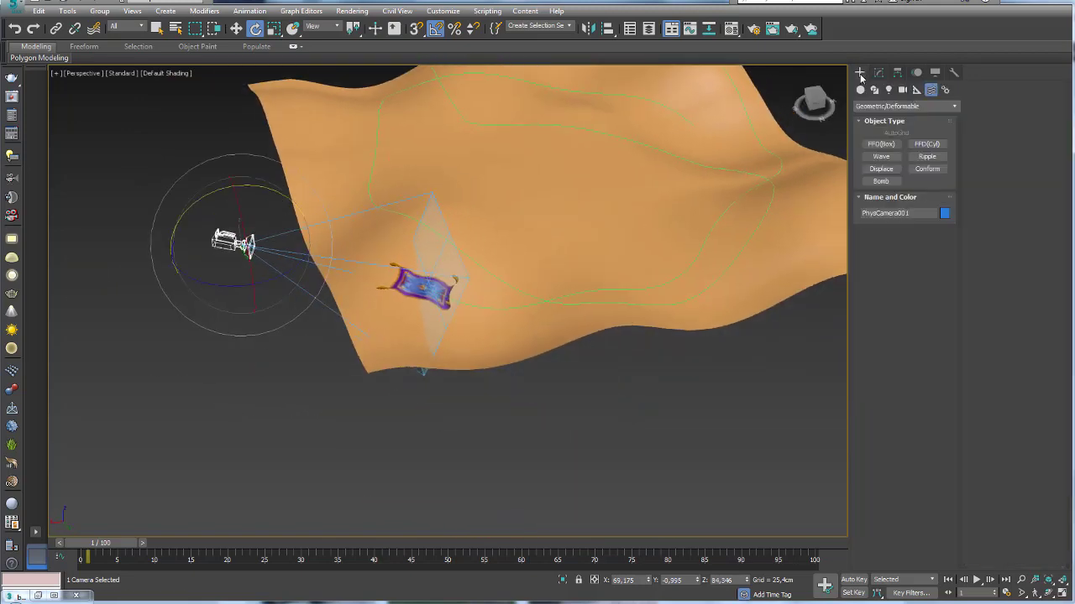
left_click(916, 90)
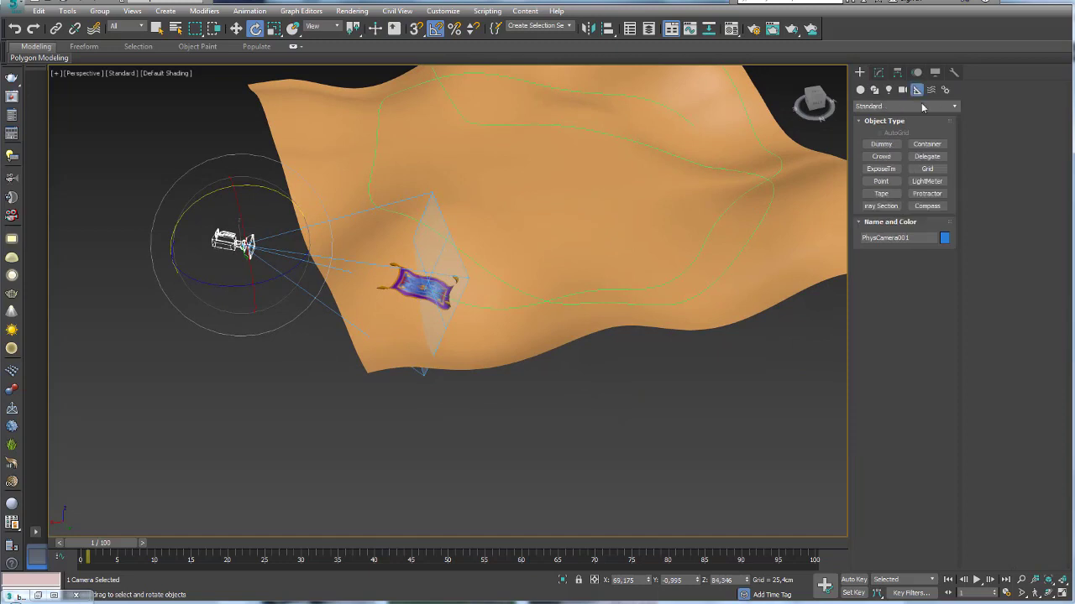
left_click(881, 144)
left_click_drag(372, 428, 391, 443)
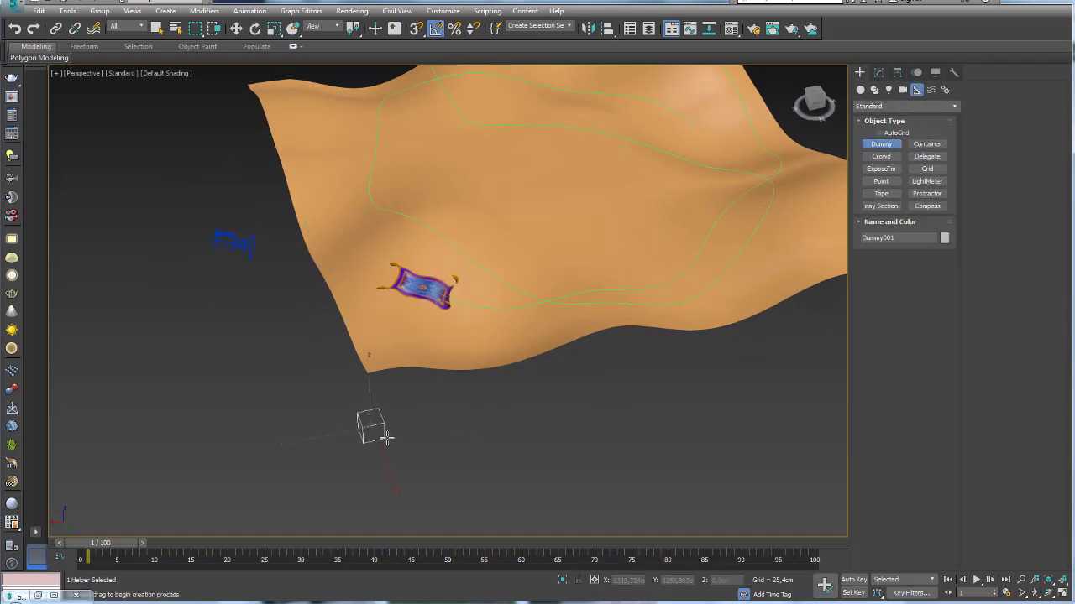
mouse_move(398, 442)
middle_mouse_down("alt")
mouse_move(451, 388)
mouse_move(427, 424)
mouse_move(432, 413)
middle_mouse_up("alt")
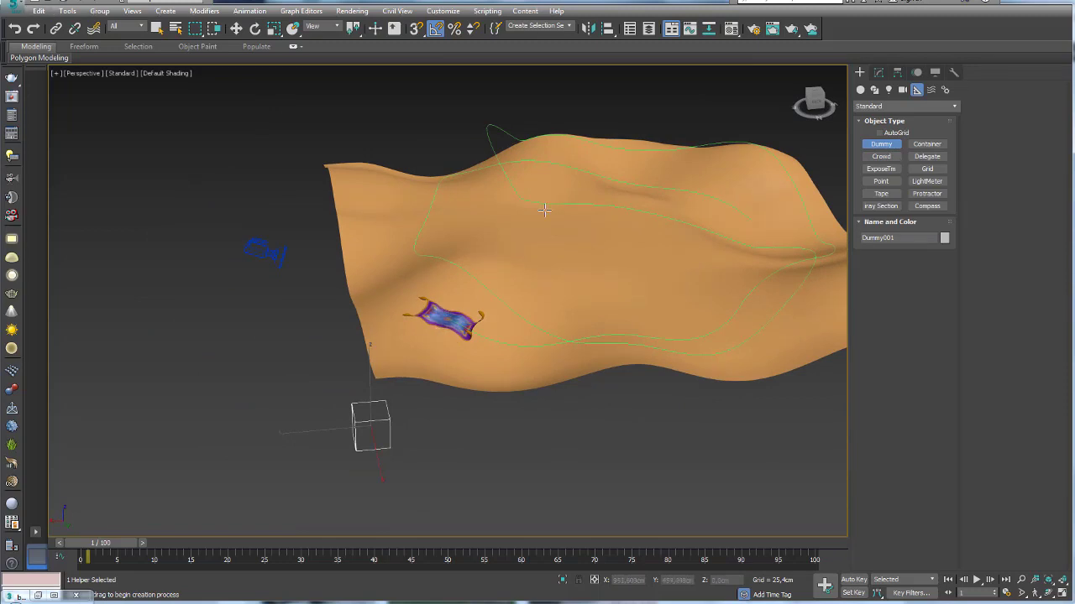
Try aligning Dummy001 to the carpet's centre on X and Z, then undo it
left_click(608, 29)
left_click(449, 330)
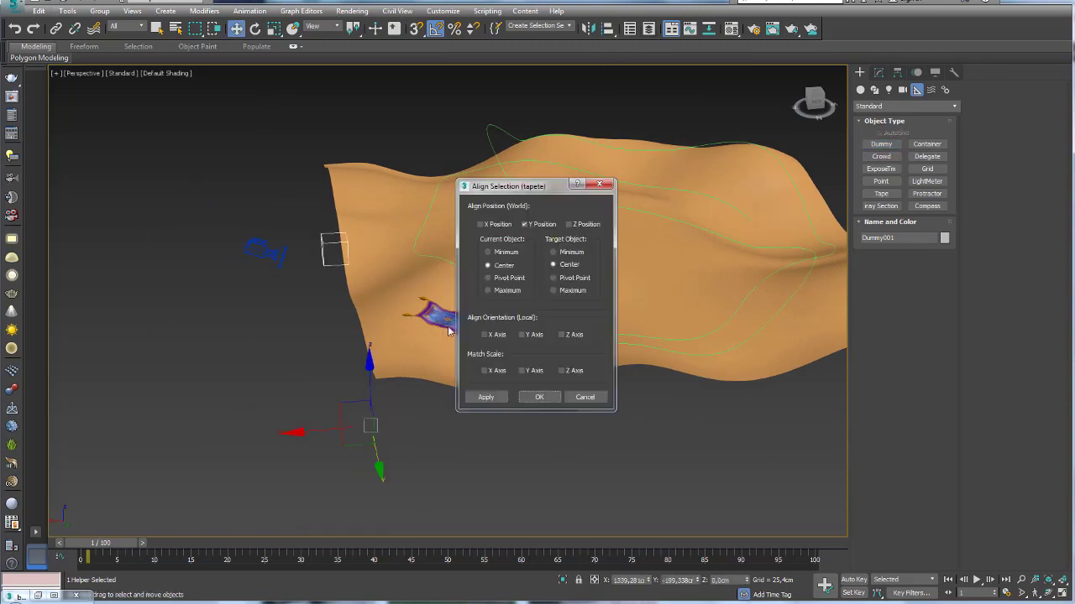
left_click(481, 225)
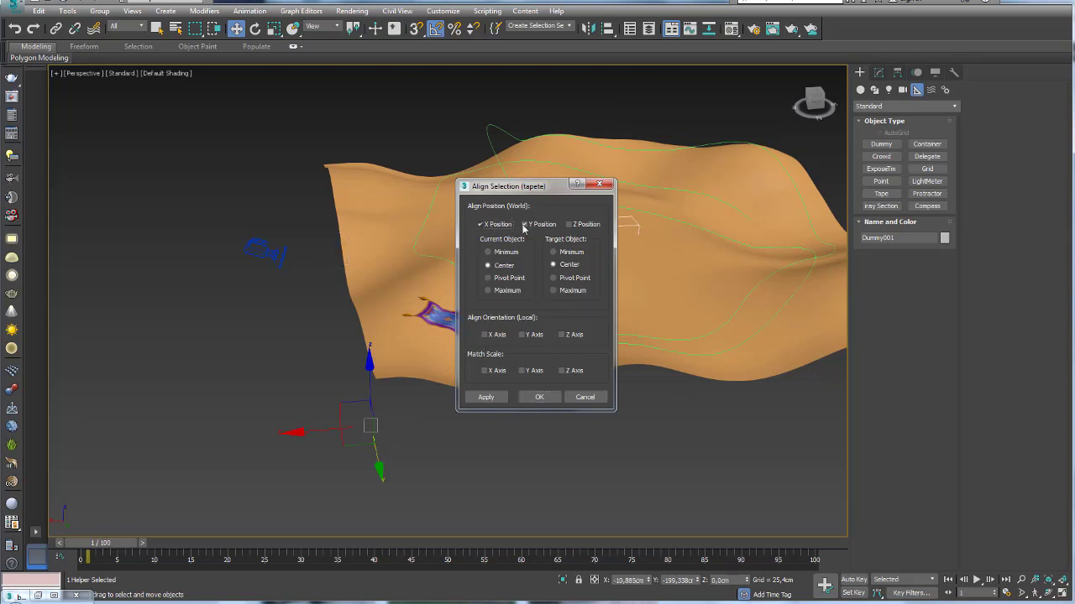
left_click(573, 224)
left_click_drag(504, 185, 654, 168)
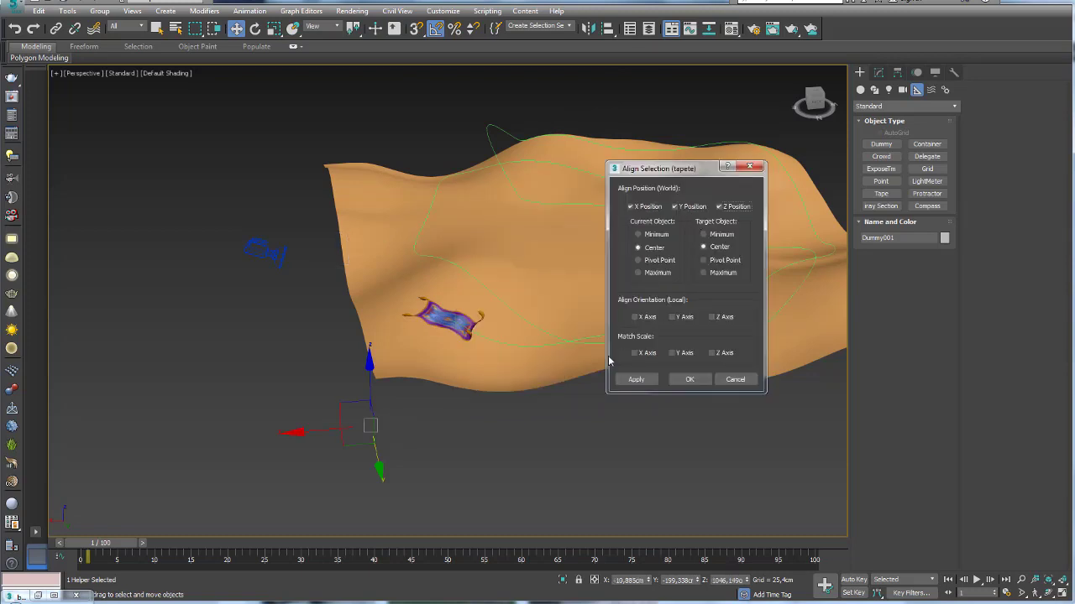
left_click(689, 380)
scroll(672, 344, "down", 4)
scroll(665, 325, "down", 1)
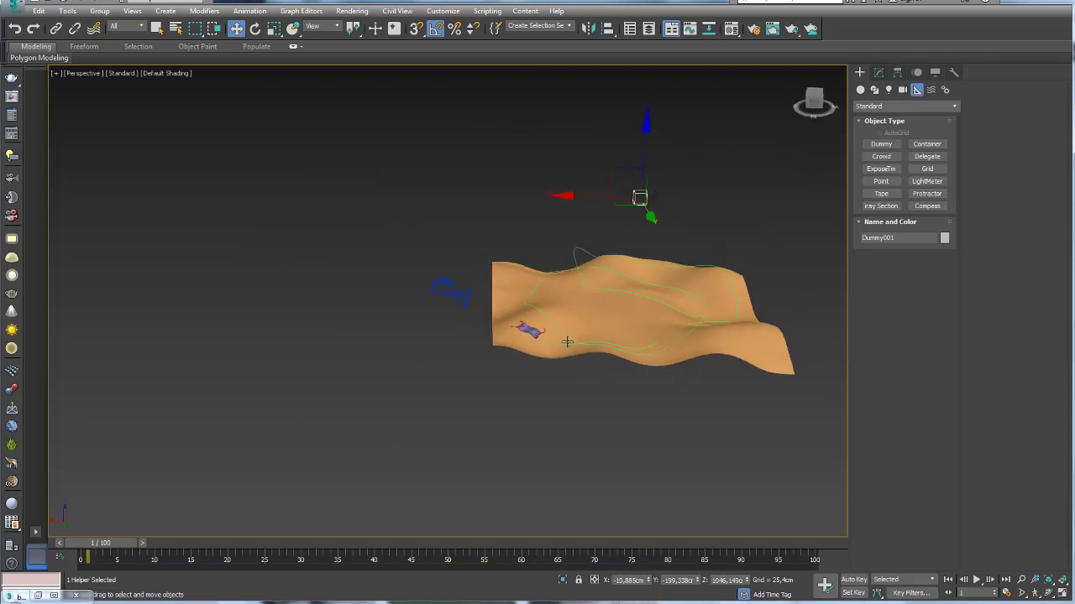
key("ctrl+z")
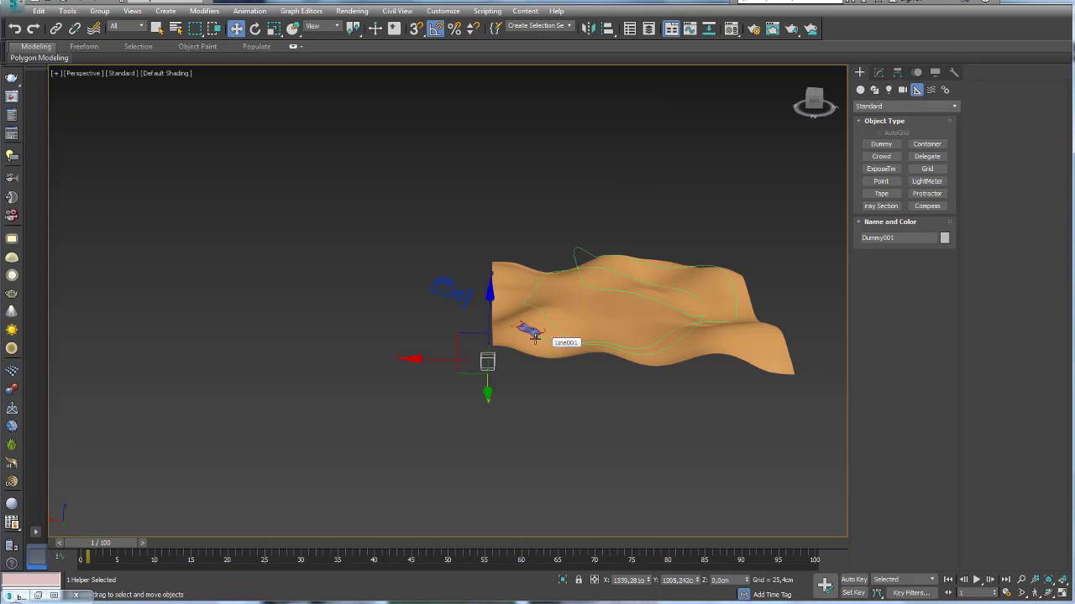
Orbit around the dune and dummy, then bring up the Animation menu's constraints
mouse_move(515, 325)
middle_mouse_down("alt")
mouse_move(557, 365)
mouse_move(521, 316)
mouse_move(510, 331)
mouse_move(476, 267)
mouse_move(471, 207)
middle_mouse_up("alt")
scroll(556, 364, "up", 5)
scroll(481, 278, "up", 3)
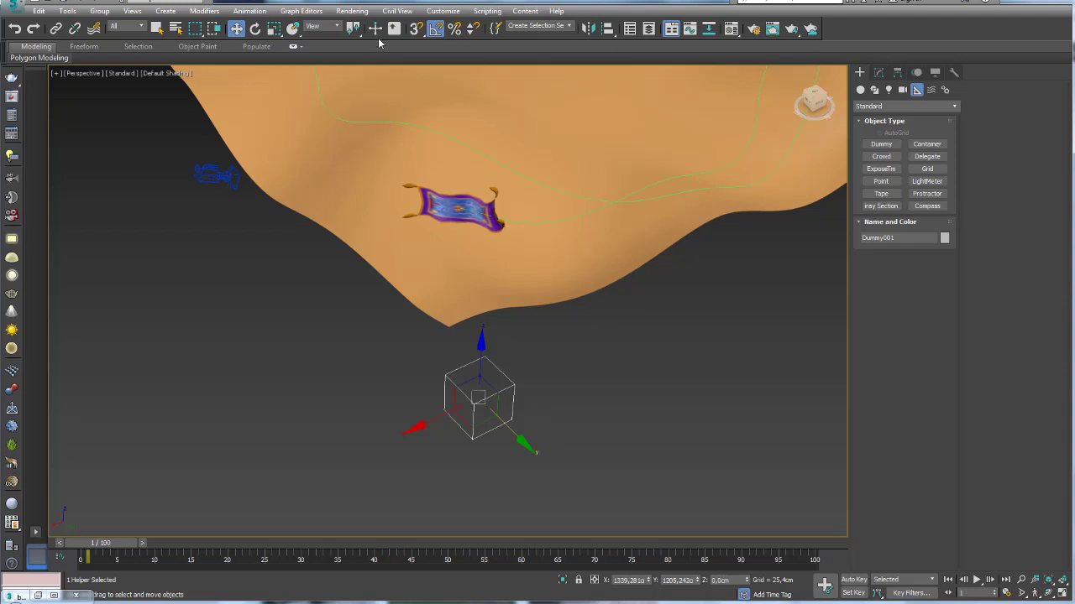
left_click(241, 11)
mouse_move(265, 74)
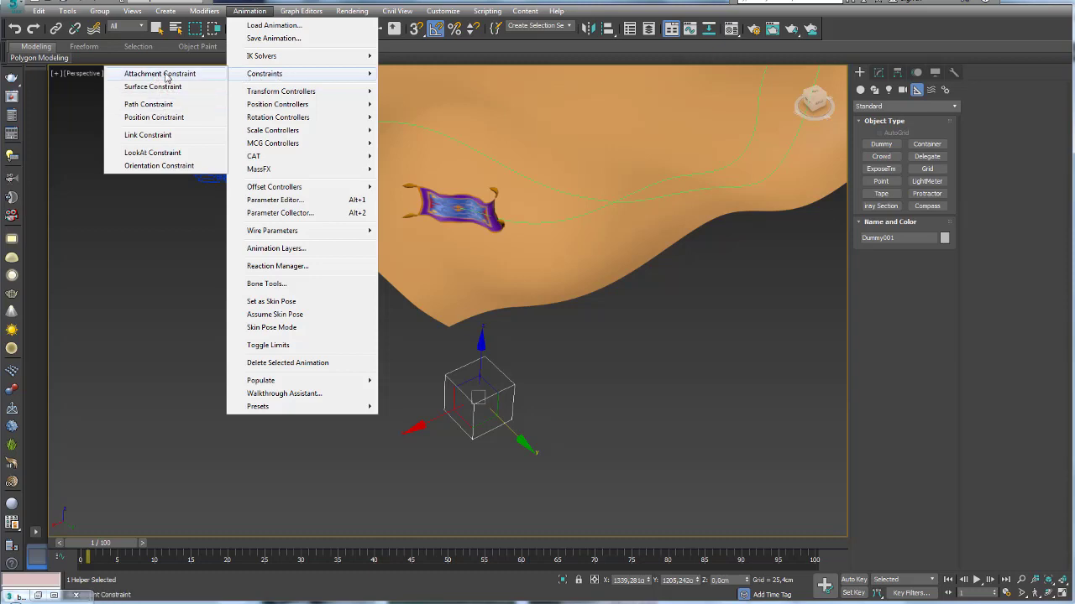
Attach Dummy001 to the tapete carpet with an Attachment constraint and confirm it follows at frame 16
left_click(162, 76)
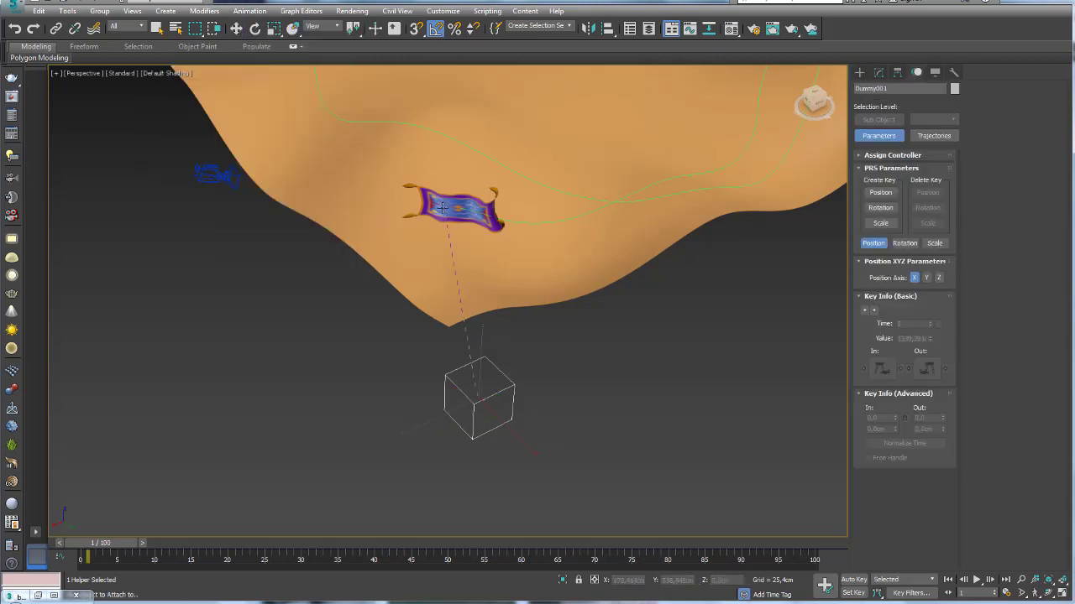
left_click(436, 202)
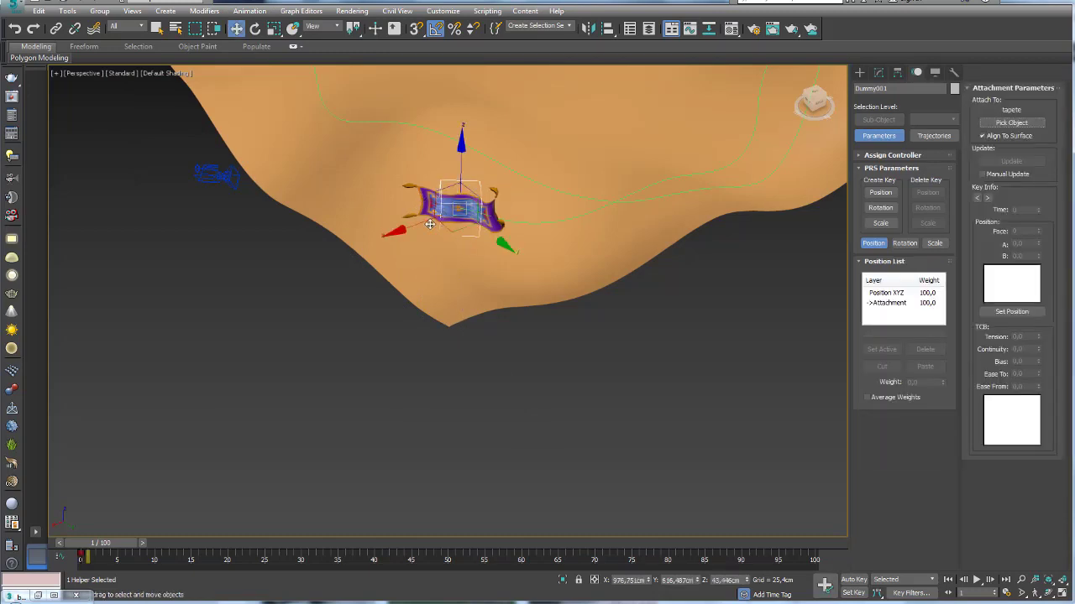
mouse_move(602, 266)
middle_mouse_down("alt")
mouse_move(532, 304)
mouse_move(542, 319)
mouse_move(571, 289)
mouse_move(480, 271)
mouse_move(476, 313)
middle_mouse_up("alt")
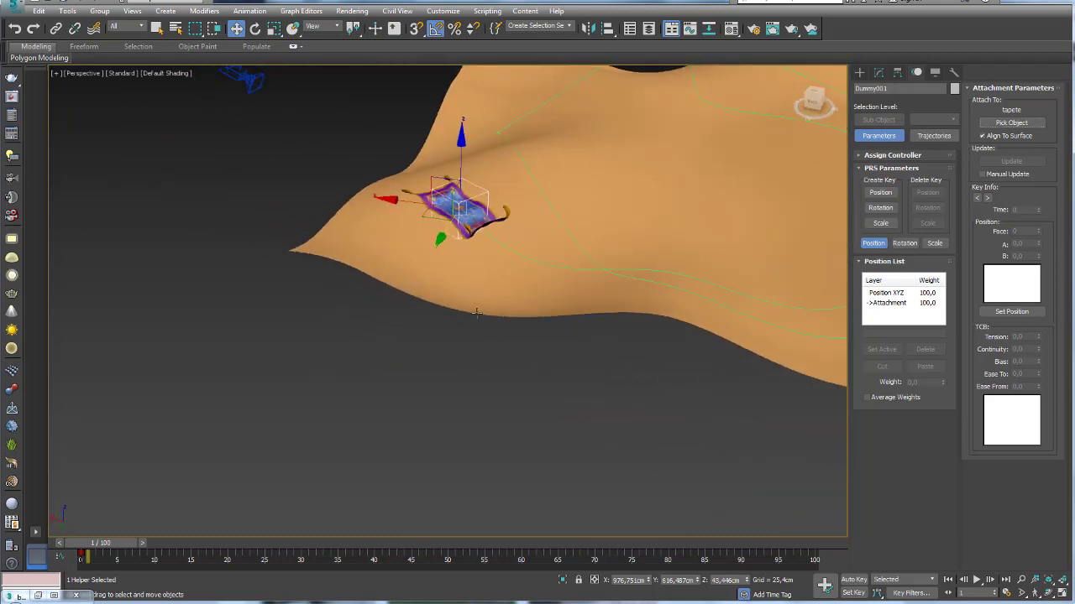
mouse_move(97, 550)
left_mouse_down()
mouse_move(239, 544)
mouse_move(202, 554)
mouse_move(137, 546)
mouse_move(220, 545)
mouse_move(105, 544)
left_mouse_up()
key("w")
mouse_move(345, 206)
middle_mouse_down("alt")
mouse_move(319, 291)
mouse_move(307, 290)
mouse_move(304, 190)
middle_mouse_up("alt")
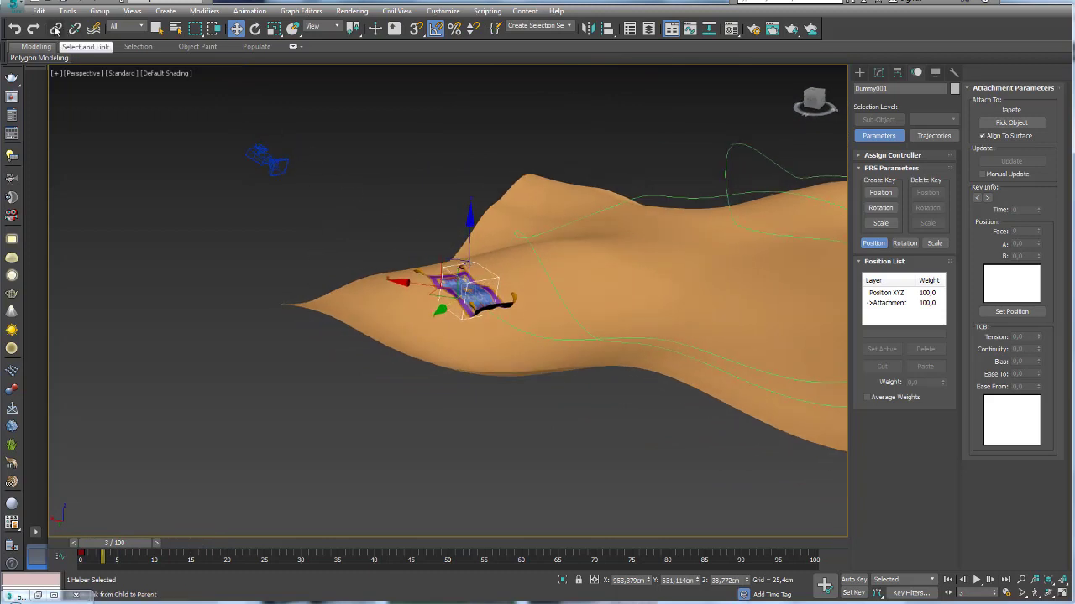
Link PhysCamera001 to Dummy001 so the camera rides along with the carpet
left_click(56, 30)
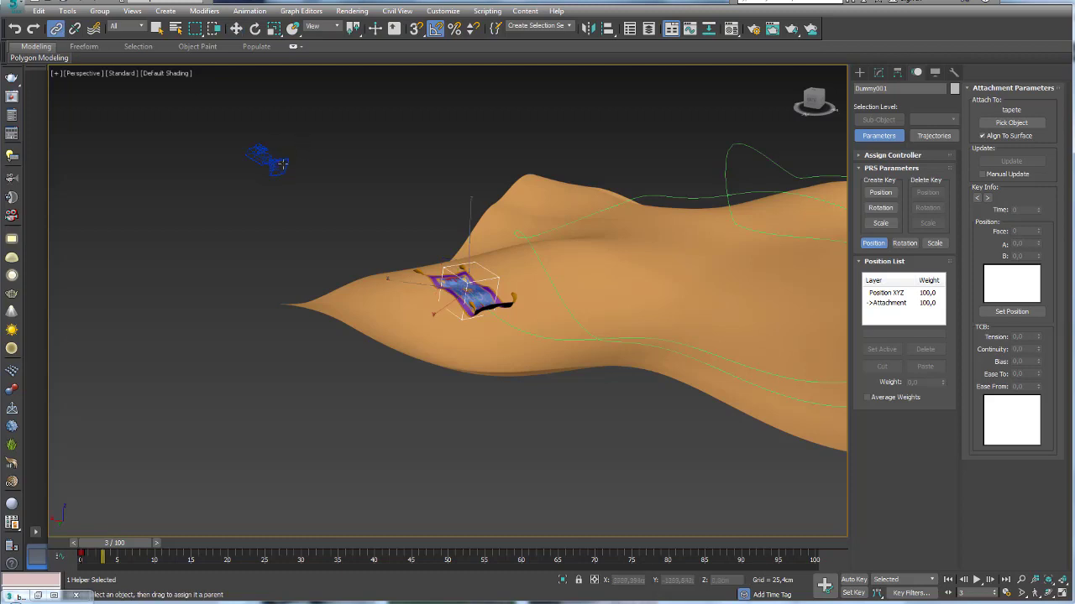
left_click_drag(287, 161, 490, 272)
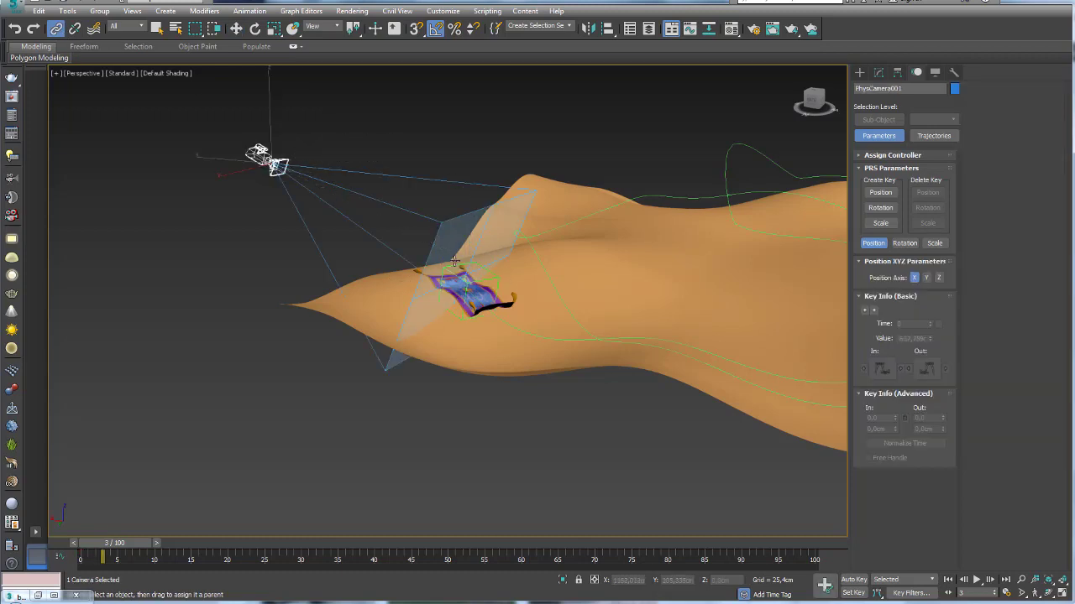
middle_click_drag(456, 287, 335, 235, "alt")
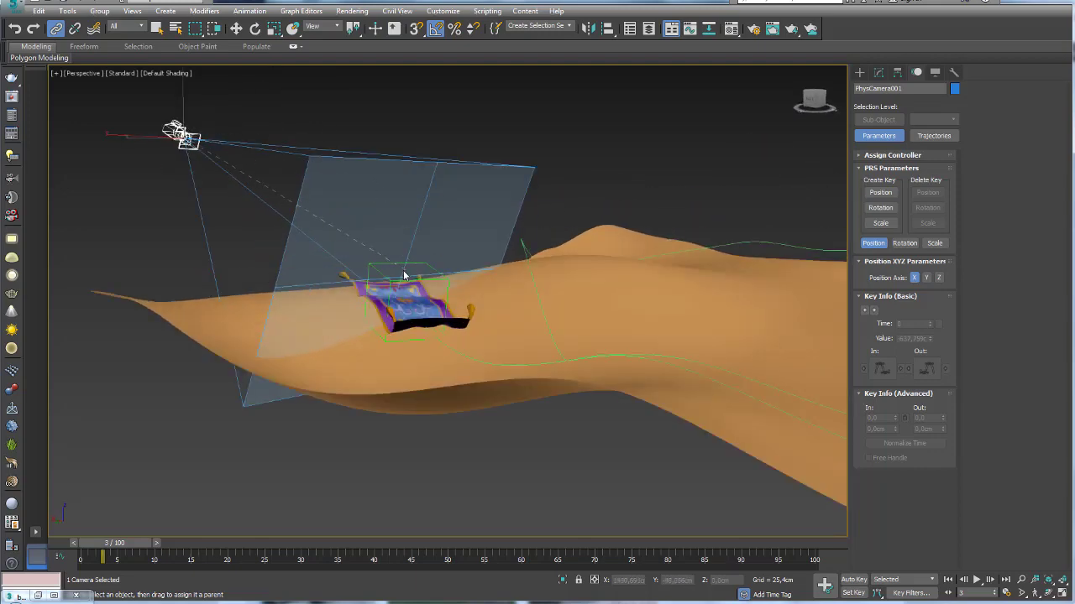
middle_click_drag(348, 228, 500, 353, "alt")
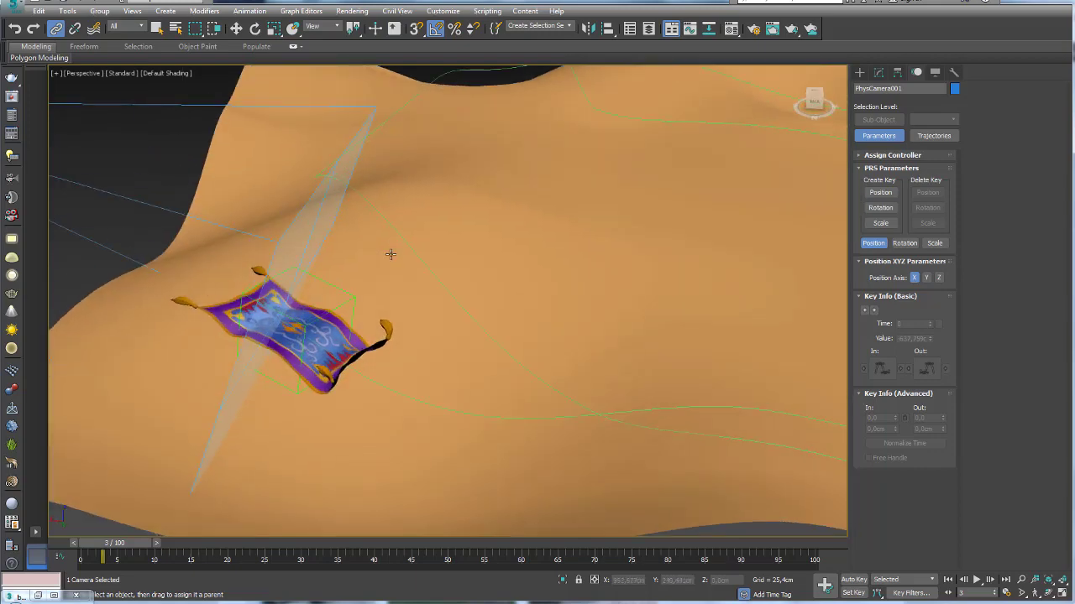
Look through PhysCamera001 and restore the multi-viewport layout with enlarged lower views
key("c")
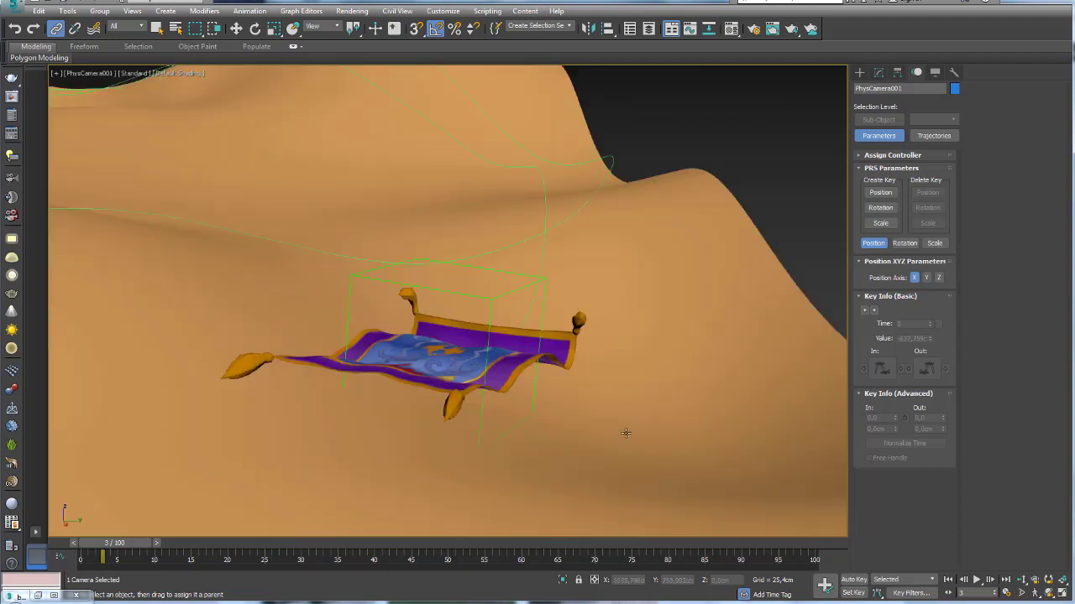
left_click(1061, 593)
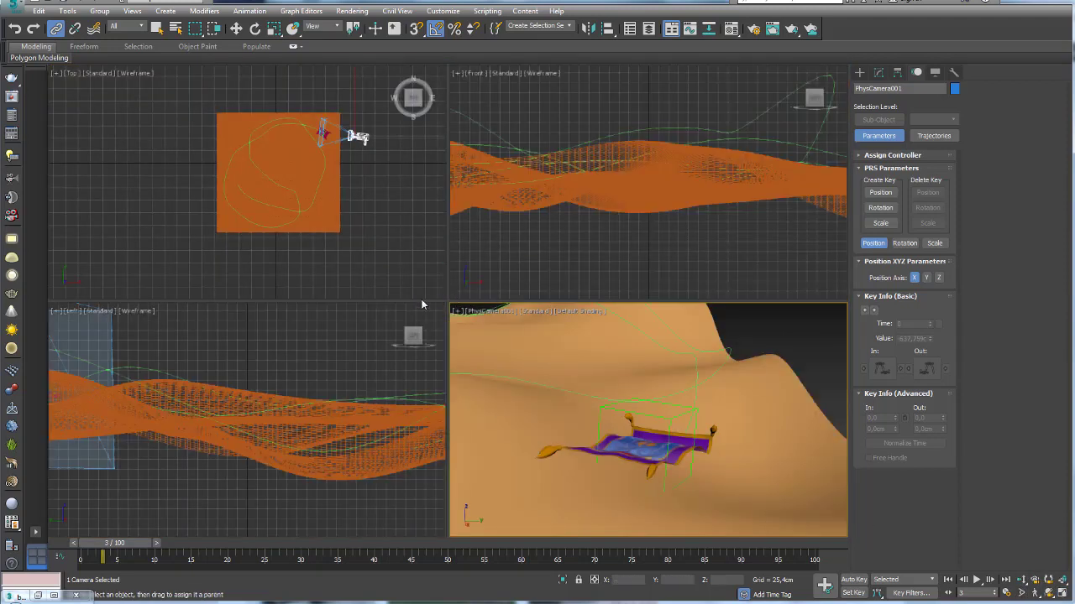
left_click_drag(422, 303, 422, 75)
Turn the left view into a shaded Perspective and scrub to frame 25 to check the camera follows
key("p")
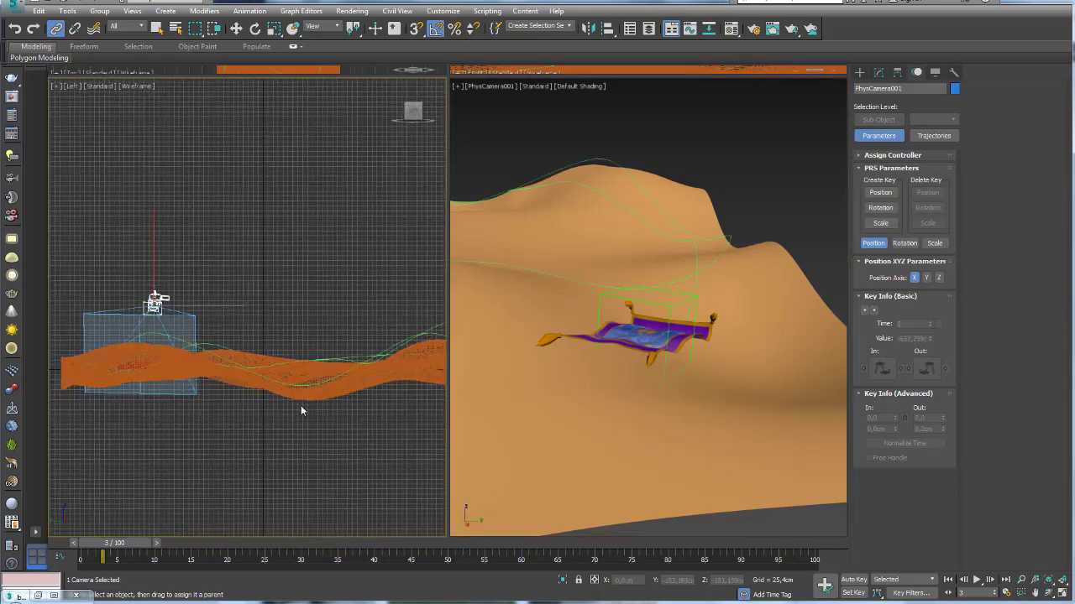
mouse_move(301, 405)
middle_mouse_down("alt")
mouse_move(349, 383)
mouse_move(330, 403)
middle_mouse_up("alt")
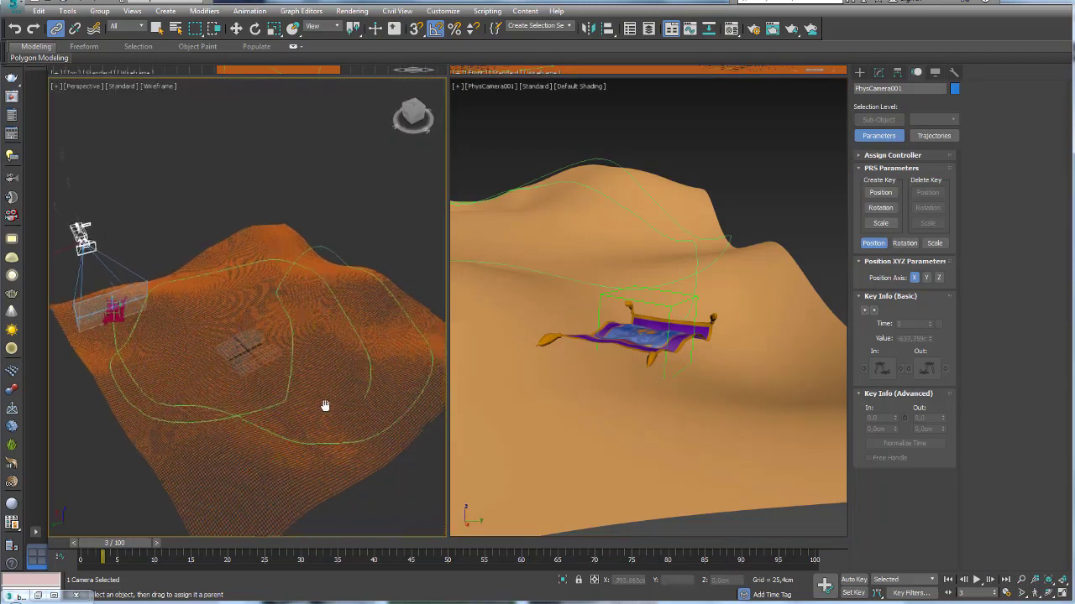
key("F3")
middle_click_drag(325, 392, 436, 512, "alt")
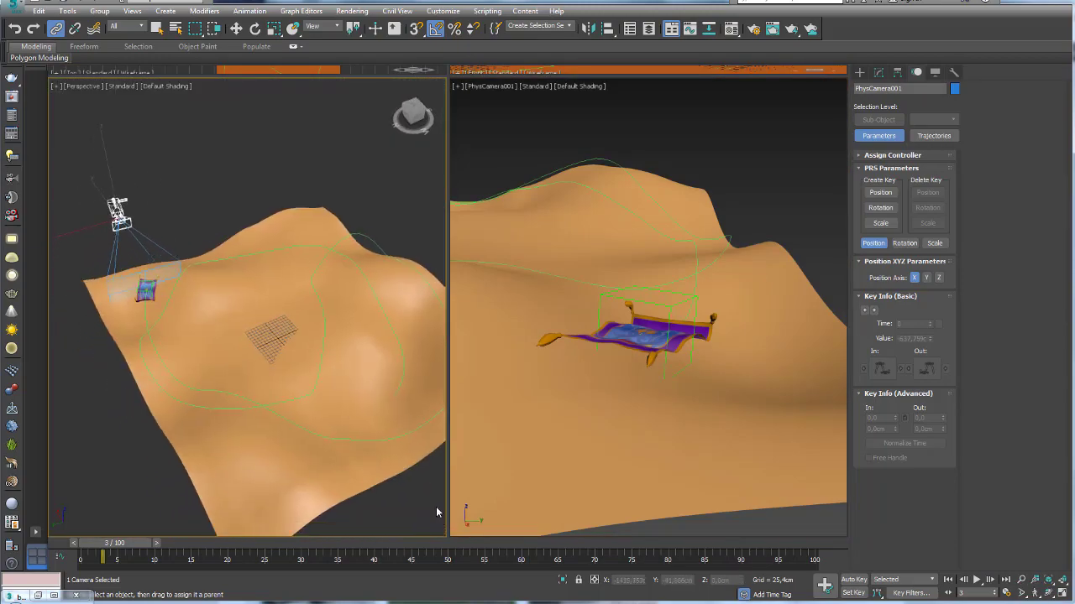
mouse_move(140, 551)
left_mouse_down()
mouse_move(338, 555)
mouse_move(293, 572)
left_mouse_up()
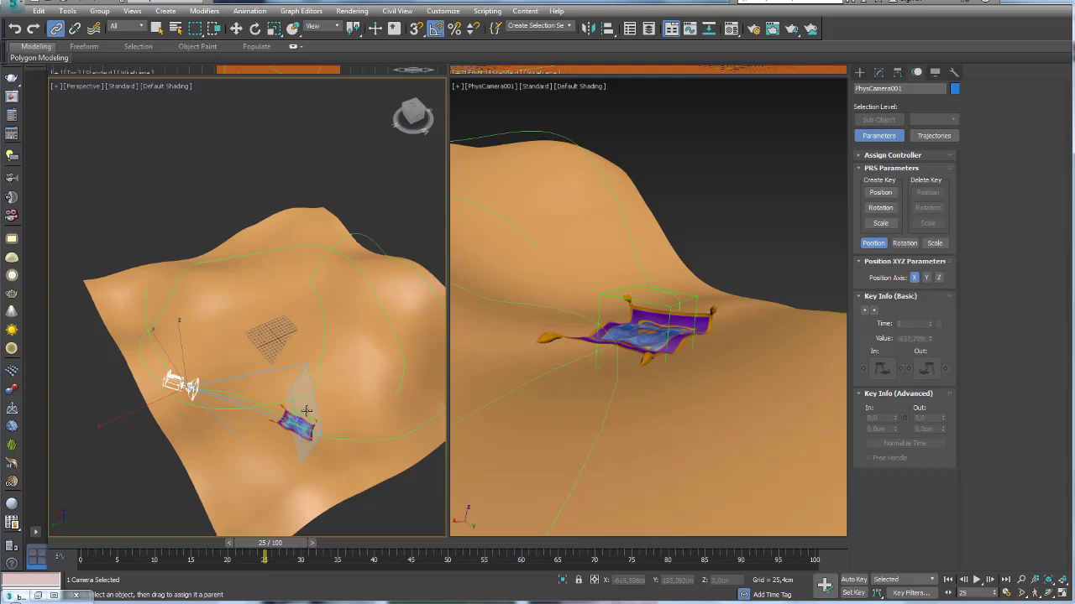
With Auto Key on, rotate Dummy001 at frame 33 to reframe the carpet
left_click(666, 307)
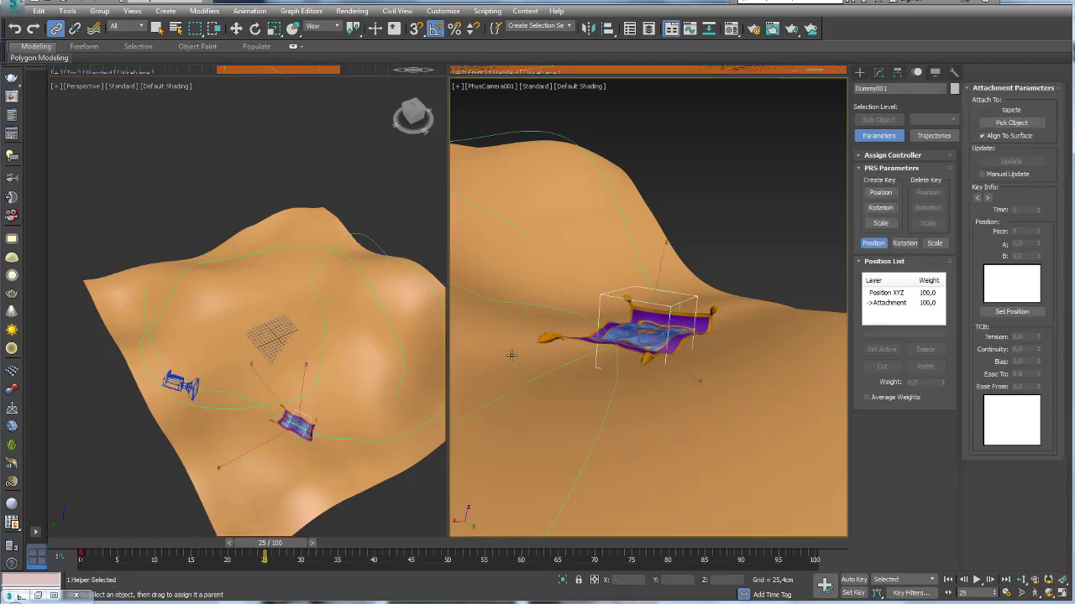
left_click(855, 581)
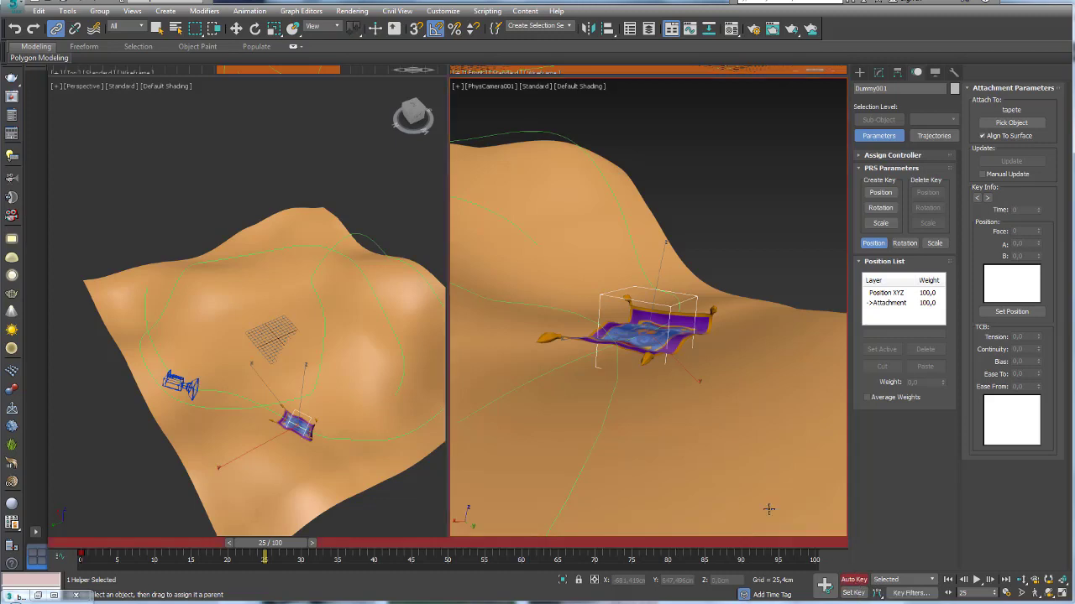
left_click(255, 29)
left_click_drag(286, 549, 323, 535)
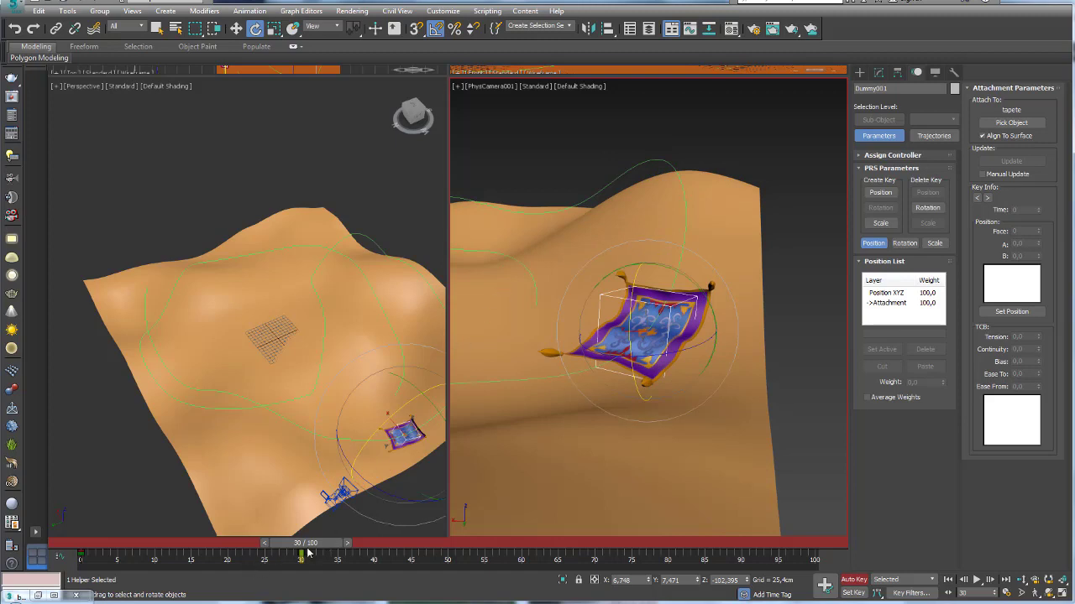
left_click_drag(314, 547, 341, 543)
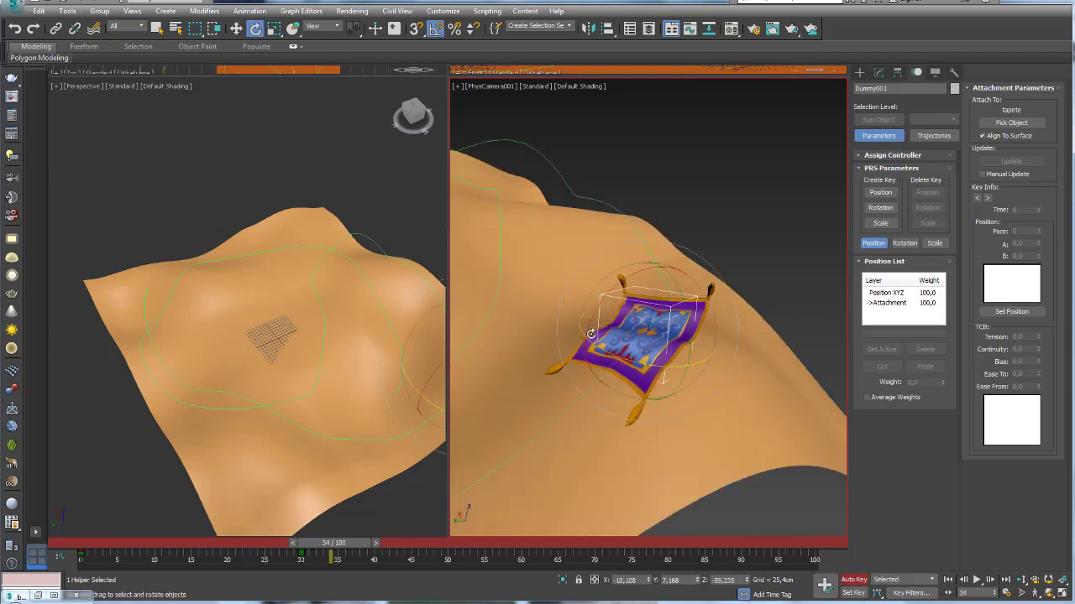
left_click_drag(602, 303, 561, 349)
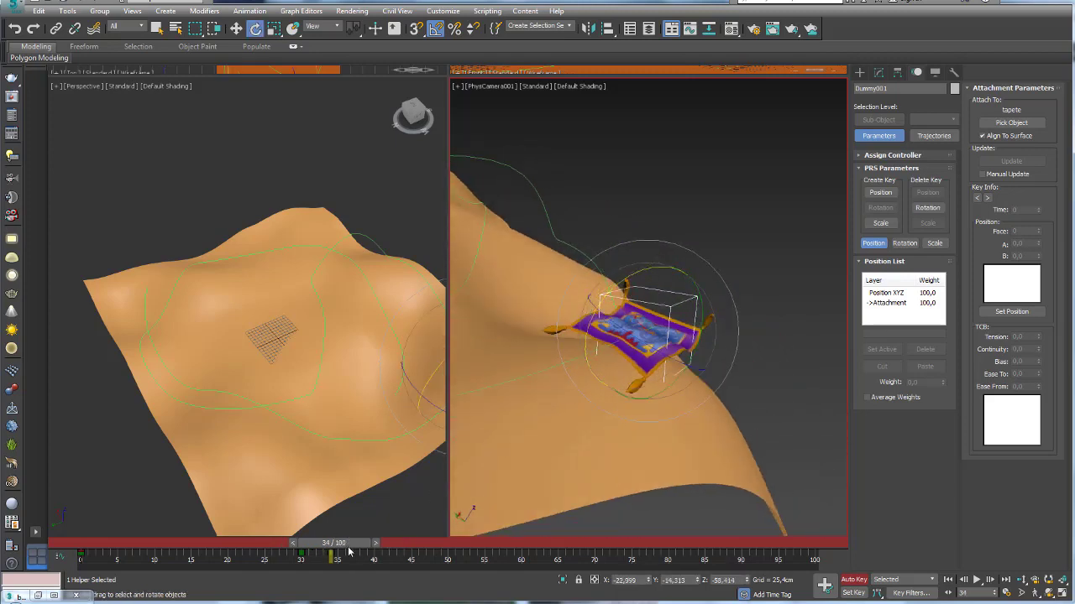
At frame 40, rotate Dummy001 about 15 degrees on Y and further to reframe the camera
left_click_drag(349, 550, 386, 544)
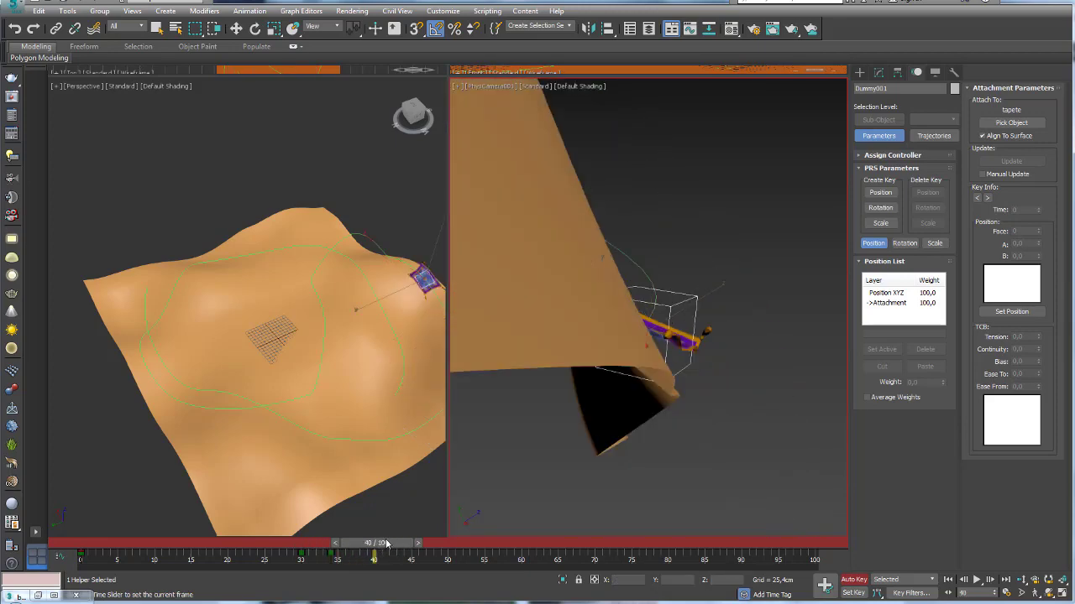
key("e")
left_click_drag(659, 315, 673, 304)
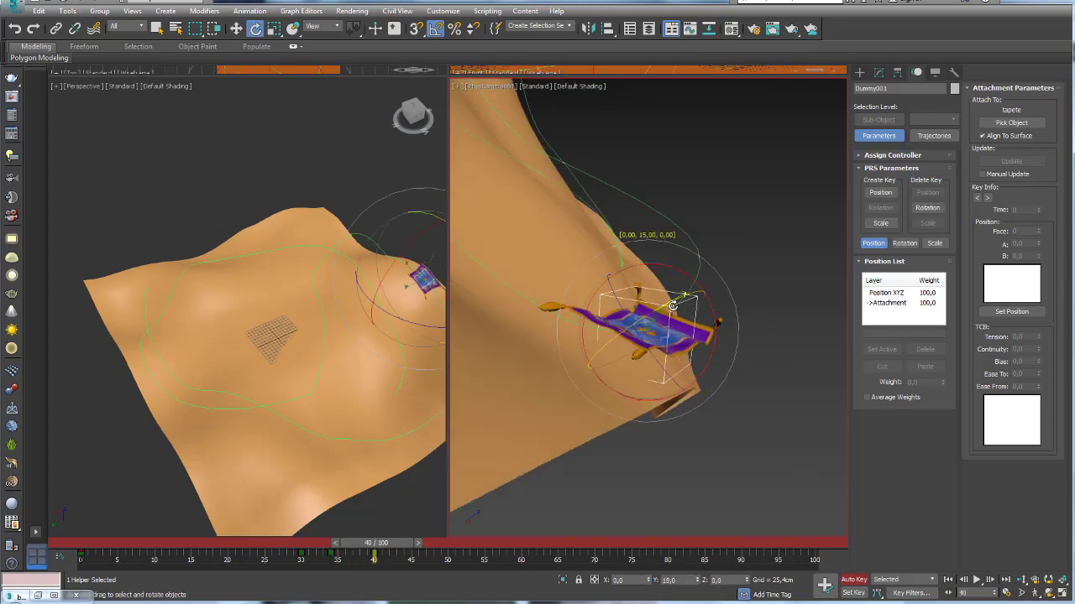
mouse_move(672, 367)
left_mouse_down()
mouse_move(713, 366)
mouse_move(685, 395)
left_mouse_up()
At frame 34, rotate Dummy001 so the camera faces the carpet with level, tilted framing
mouse_move(396, 551)
left_mouse_down()
mouse_move(354, 550)
mouse_move(448, 526)
mouse_move(504, 534)
mouse_move(495, 545)
left_mouse_up()
key("e")
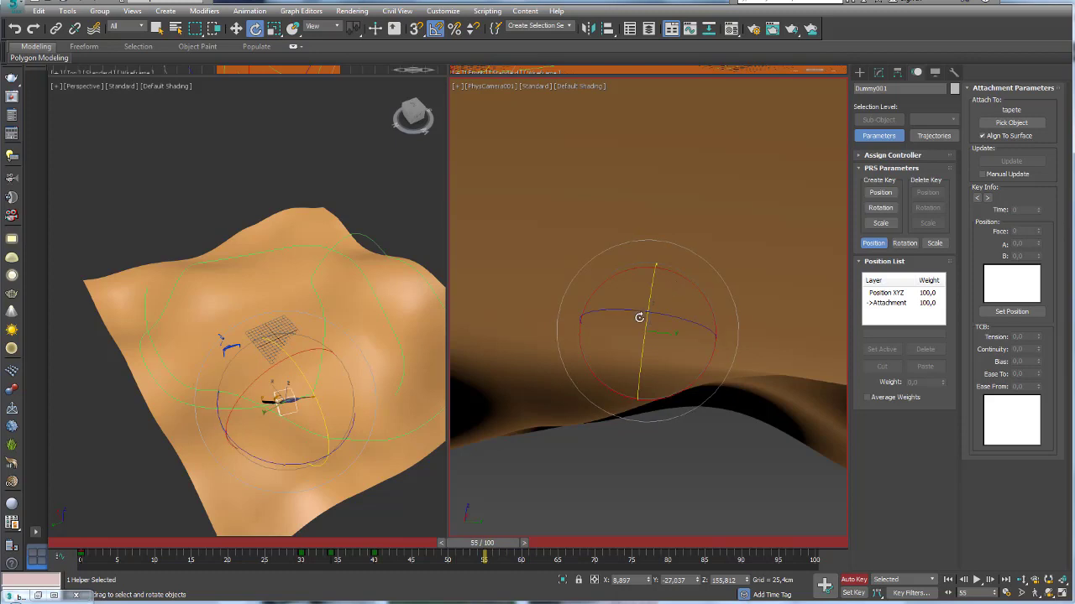
left_click_drag(639, 317, 642, 304)
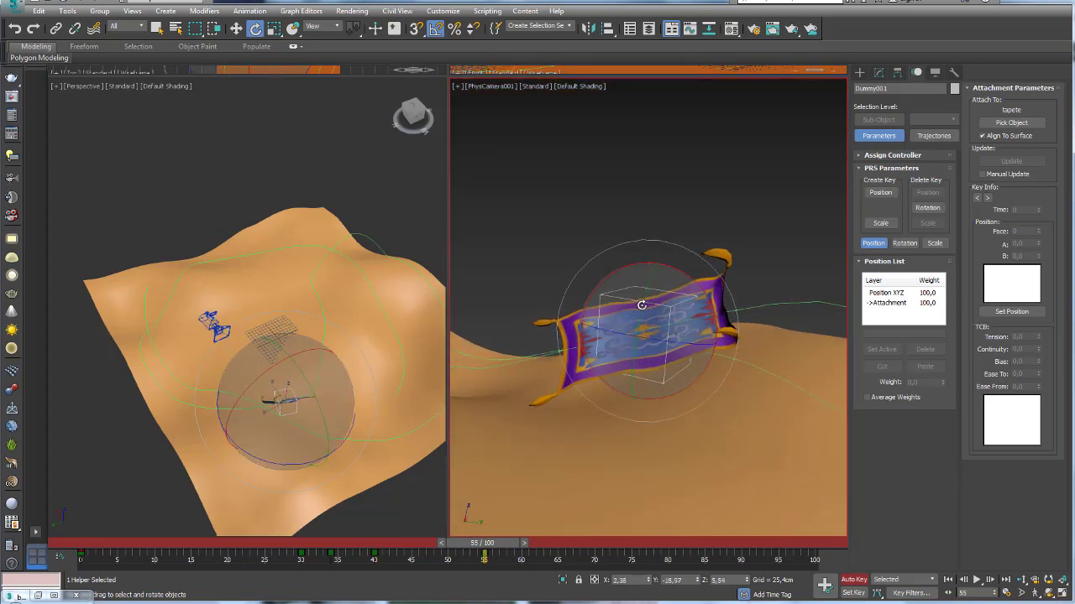
mouse_move(612, 389)
left_mouse_down()
mouse_move(659, 344)
mouse_move(653, 295)
left_mouse_up()
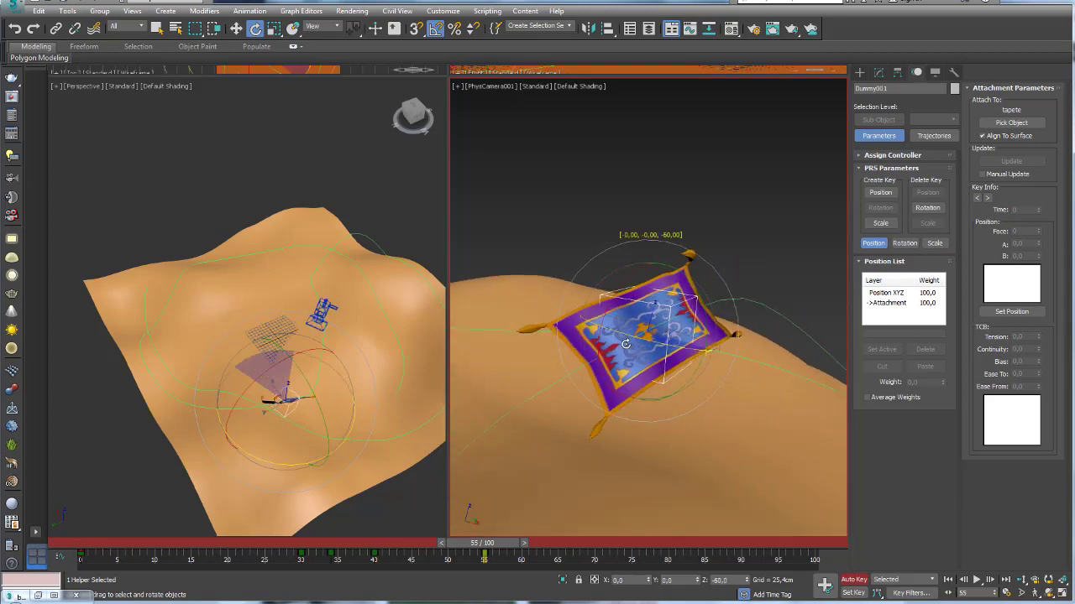
mouse_move(485, 544)
left_mouse_down()
mouse_move(563, 527)
mouse_move(108, 505)
mouse_move(79, 514)
left_mouse_up()
Turn off Auto Key and draw a pink box on the dunes
key("e")
left_click(854, 581)
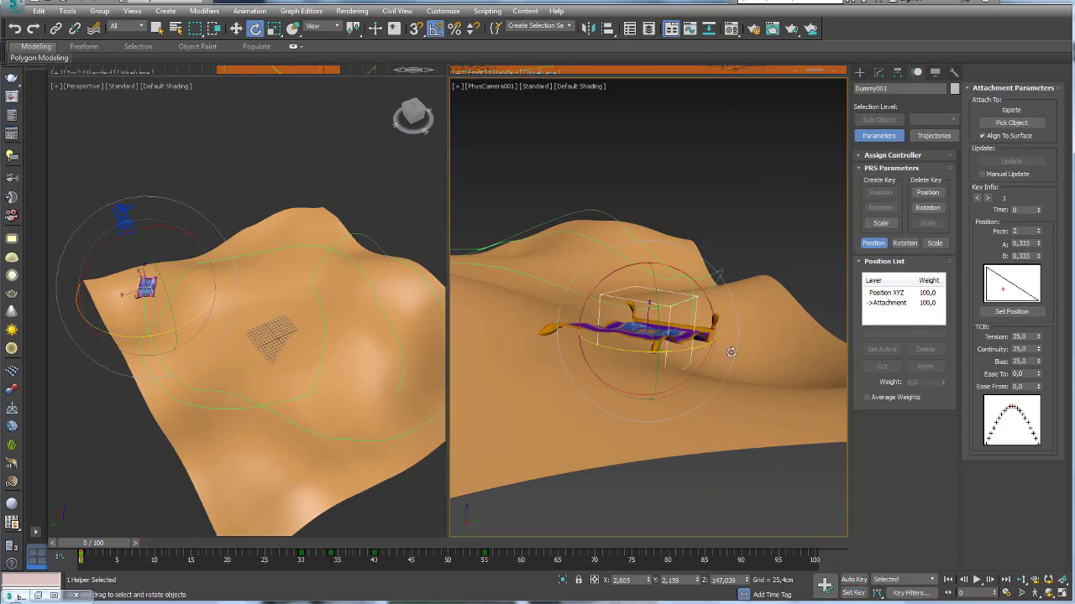
left_click(860, 74)
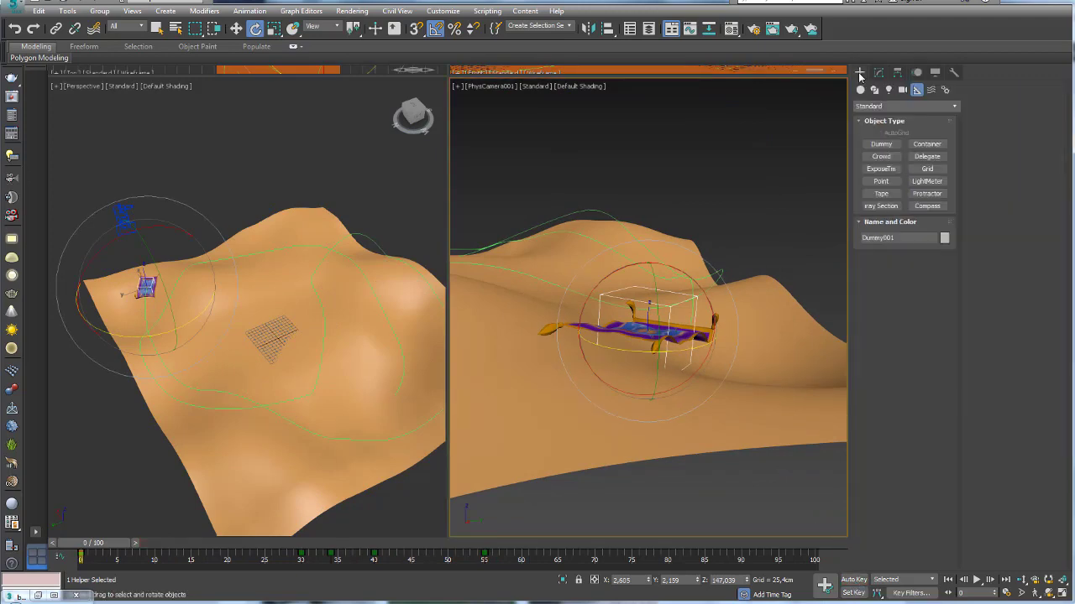
mouse_move(306, 281)
middle_mouse_down("alt")
mouse_move(353, 355)
mouse_move(613, 241)
middle_mouse_up("alt")
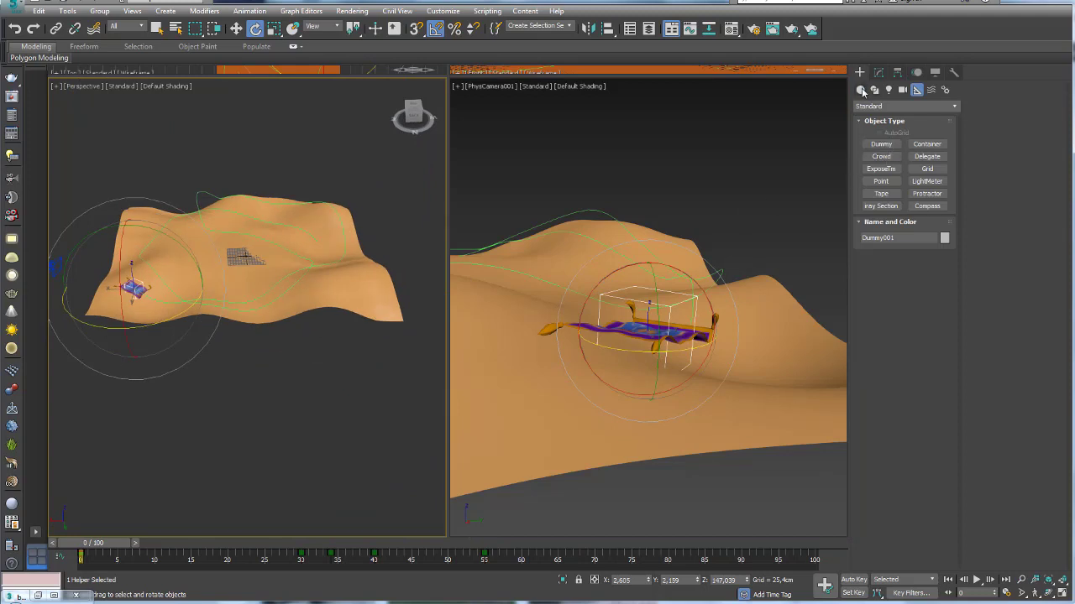
left_click(859, 89)
left_click(881, 144)
left_click_drag(328, 378, 336, 384)
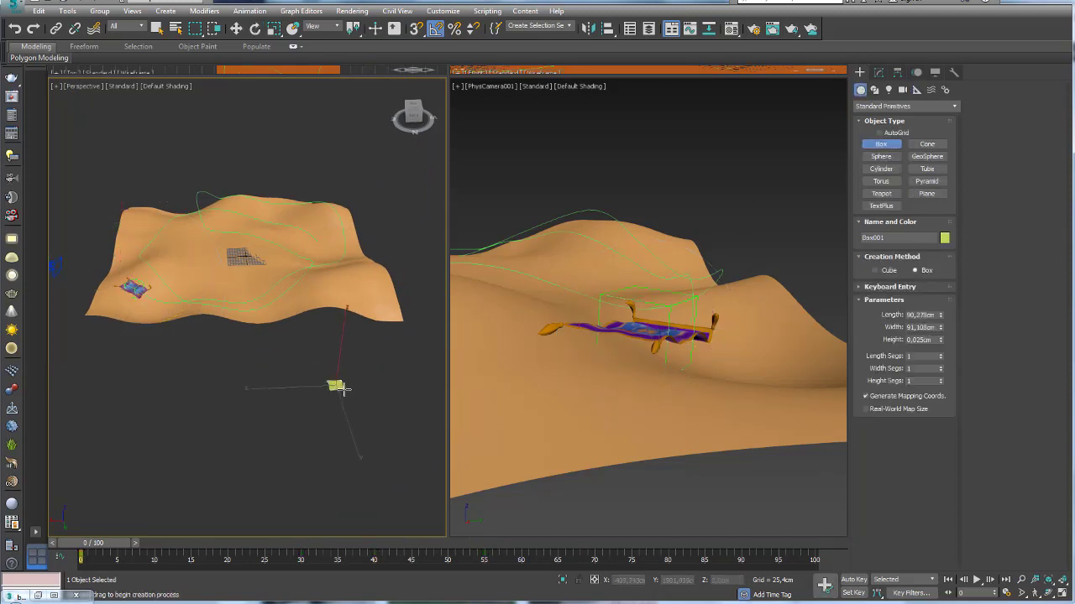
right_click(366, 331)
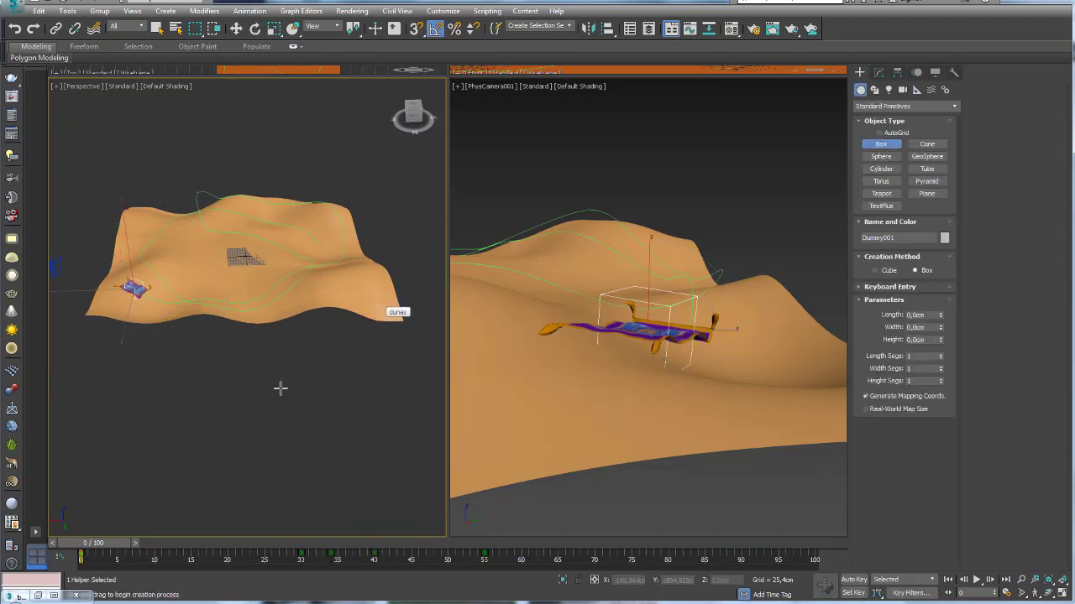
left_click_drag(281, 387, 319, 413)
left_click(346, 323)
Move the pink box onto the dunes near the carpet's path and Shift-drag out copies
key("w")
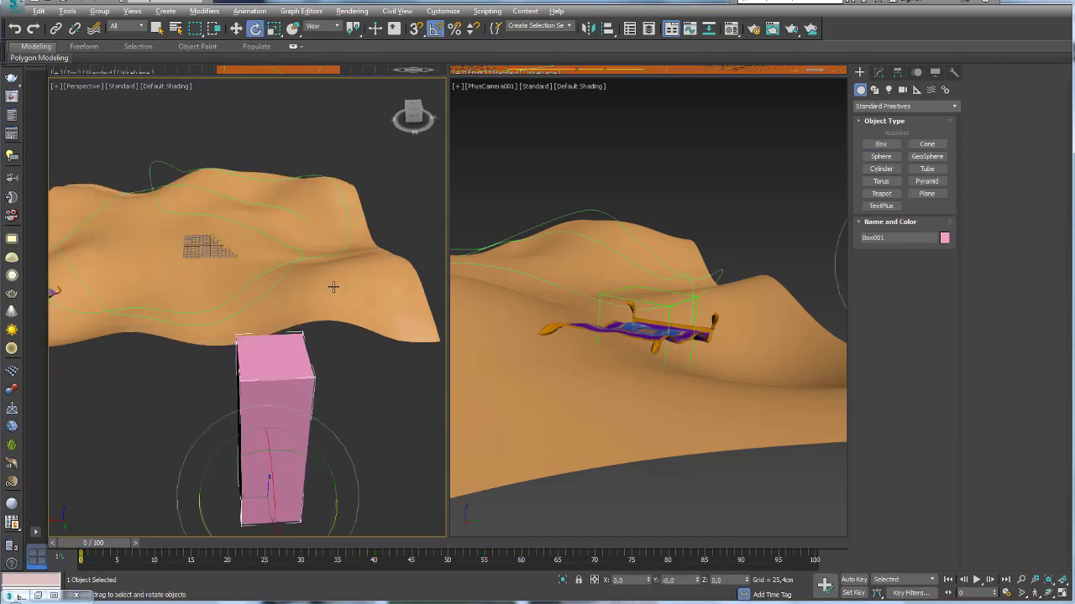
middle_click_drag(340, 328, 319, 353, "alt")
mouse_move(319, 353)
left_mouse_down()
mouse_move(276, 300)
mouse_move(239, 216)
left_mouse_up()
mouse_move(239, 215)
middle_mouse_down("alt")
mouse_move(250, 213)
mouse_move(239, 244)
middle_mouse_up("alt")
mouse_move(228, 250)
left_mouse_down()
mouse_move(217, 293)
mouse_move(304, 267)
left_mouse_up()
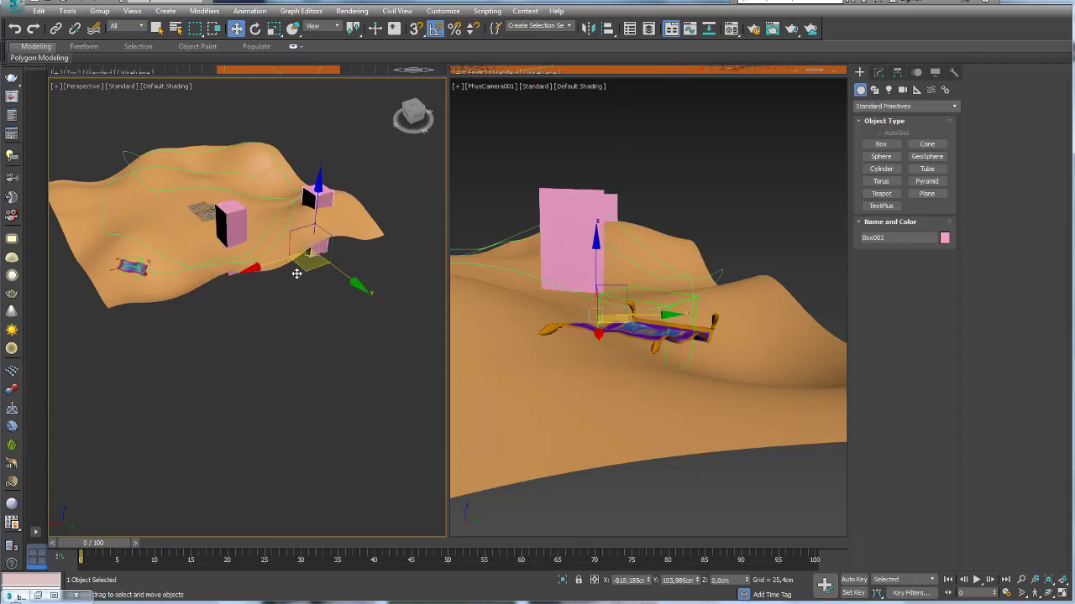
left_click(535, 352)
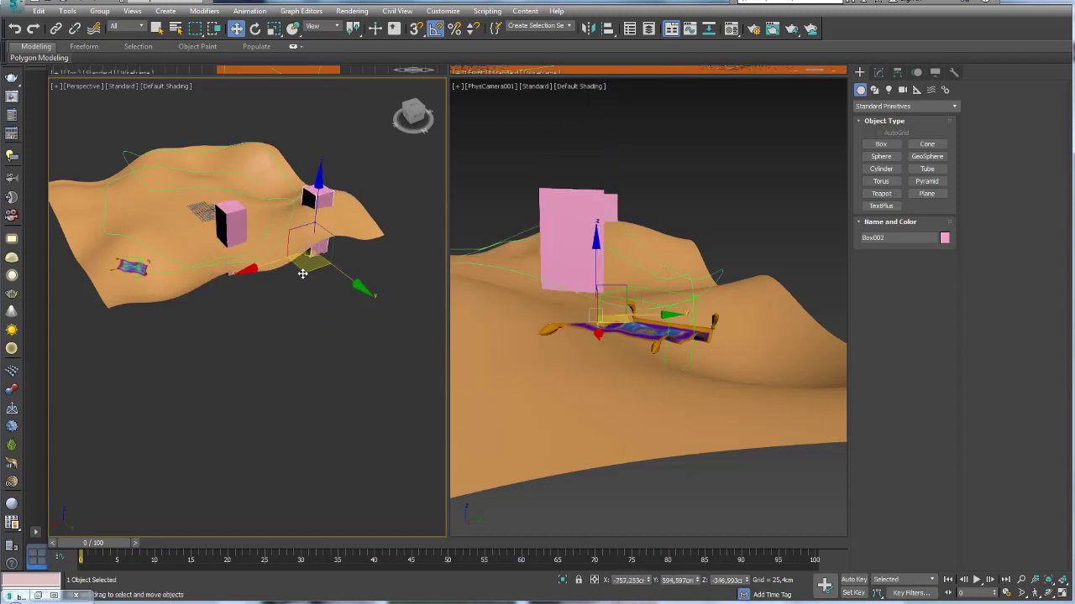
left_click_drag(302, 274, 126, 256, "shift")
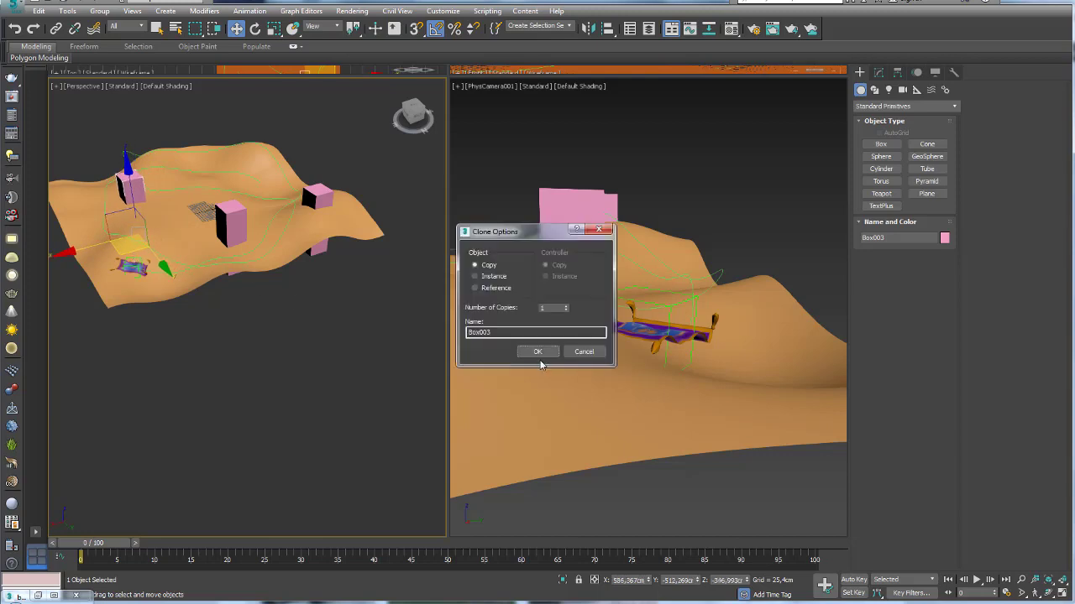
Confirm Box003, clone Box004, and cancel an accidental copy of the terrain
left_click(537, 352)
middle_click_drag(202, 278, 193, 357, "alt")
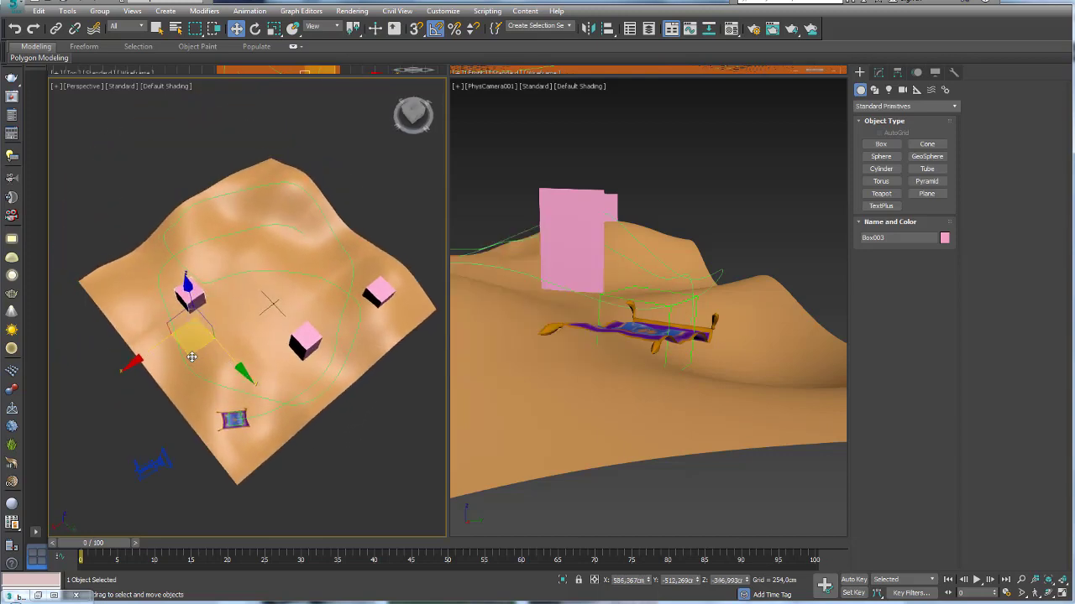
left_click_drag(224, 291, 231, 249, "shift")
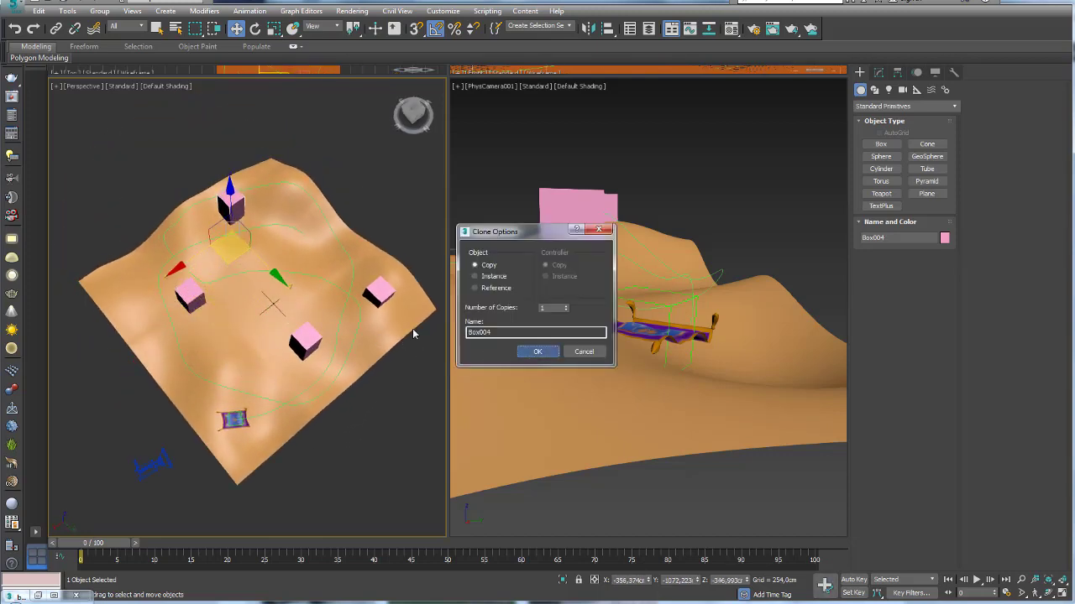
key("Return")
left_click(264, 312)
left_click_drag(263, 312, 297, 306, "shift")
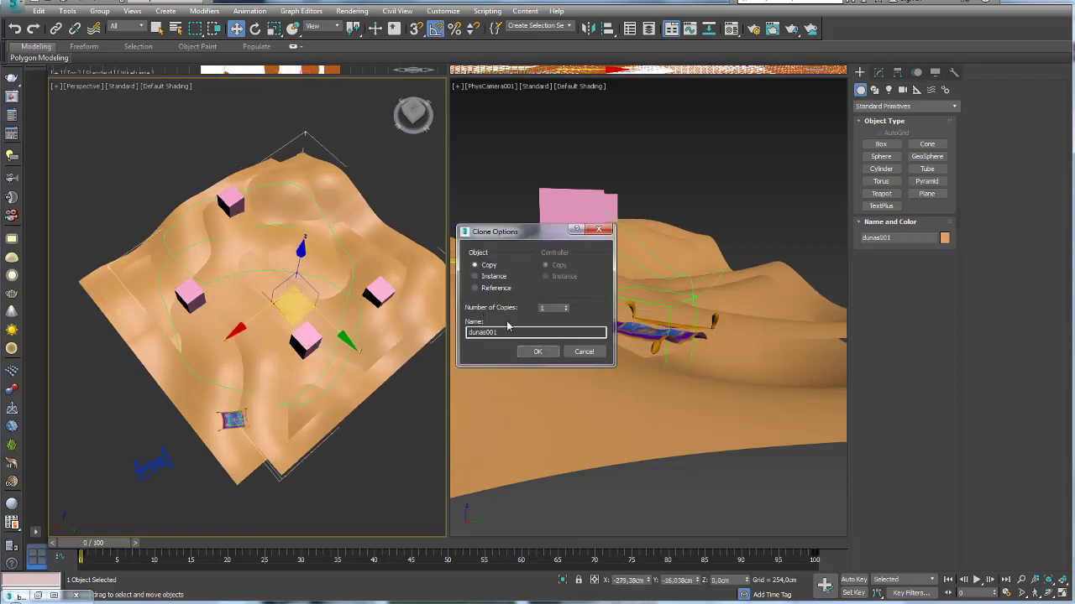
left_click(582, 352)
Clone Box005 to the right and scrub the timeline to preview the carpet passing the boxes
left_click_drag(231, 201, 292, 201, "shift")
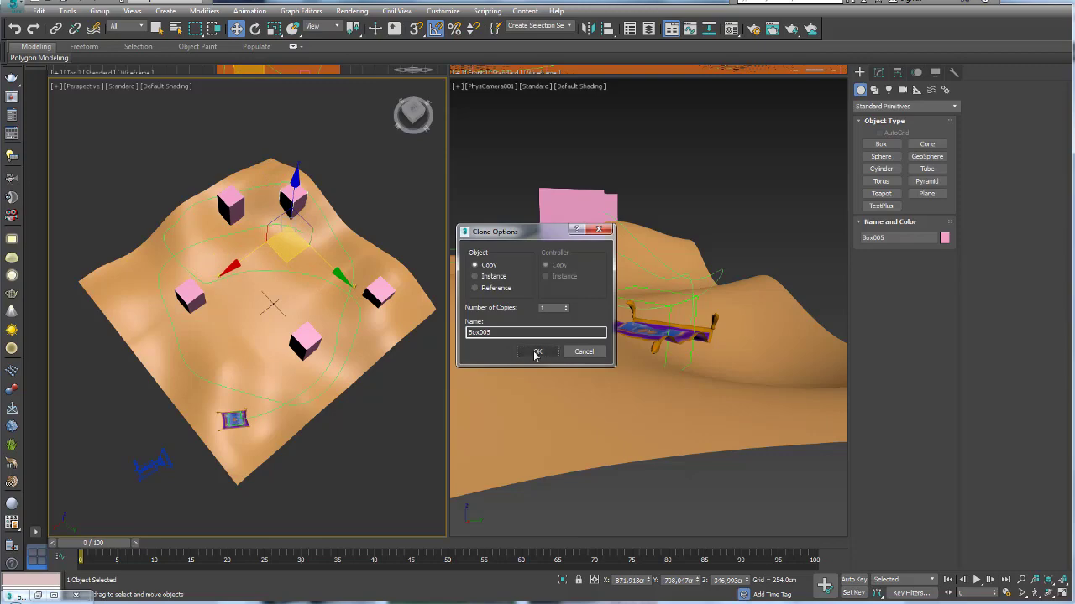
left_click(536, 352)
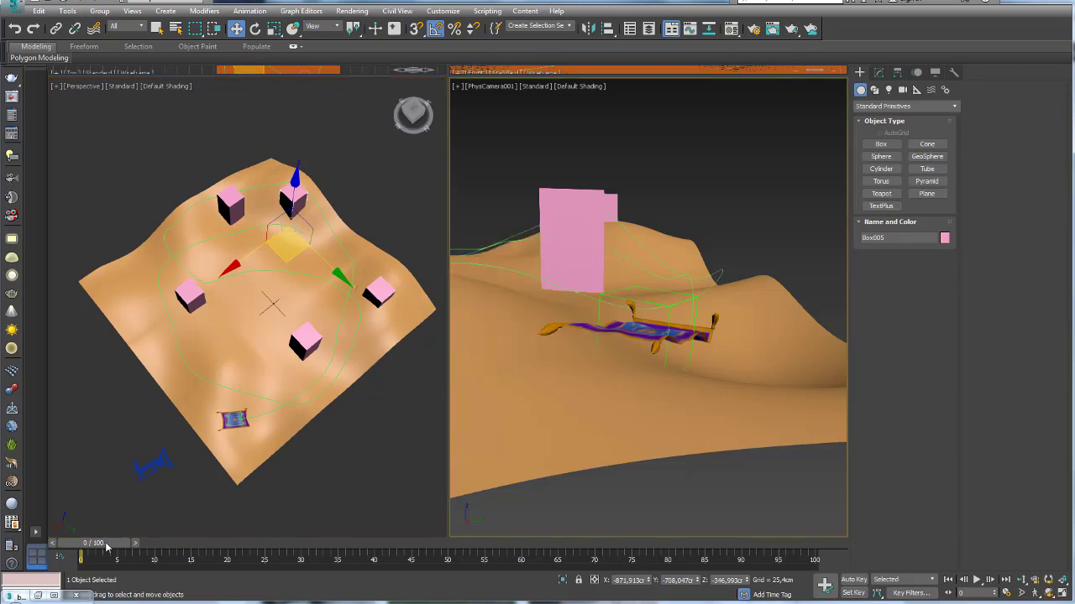
mouse_move(107, 547)
left_mouse_down()
mouse_move(383, 545)
mouse_move(405, 531)
mouse_move(253, 531)
left_mouse_up()
Maximize a Perspective view, orbit to a high oblique angle over the dunes and scrub the animation
key("w")
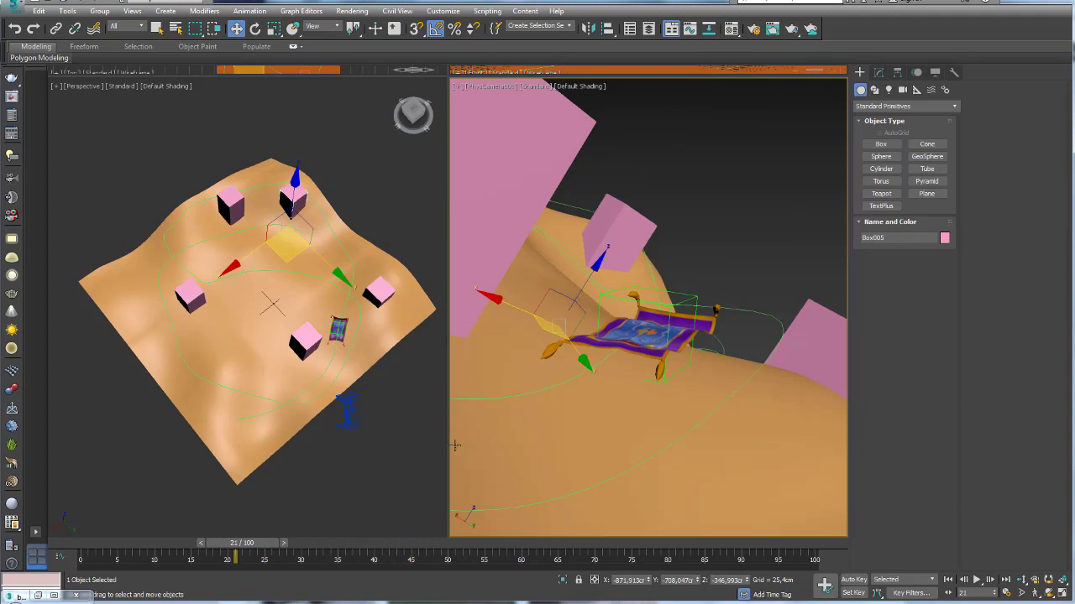
left_click(1062, 593)
key("p")
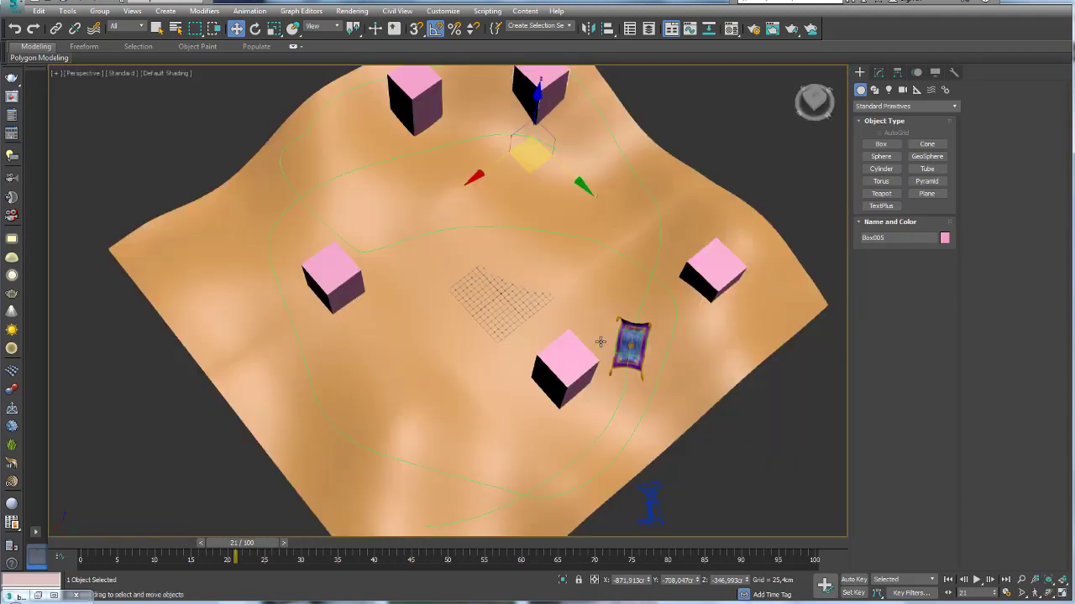
scroll(608, 340, "down", 5)
scroll(617, 338, "up", 5)
middle_click_drag(620, 337, 538, 402, "alt")
middle_click_drag(592, 237, 425, 360, "alt")
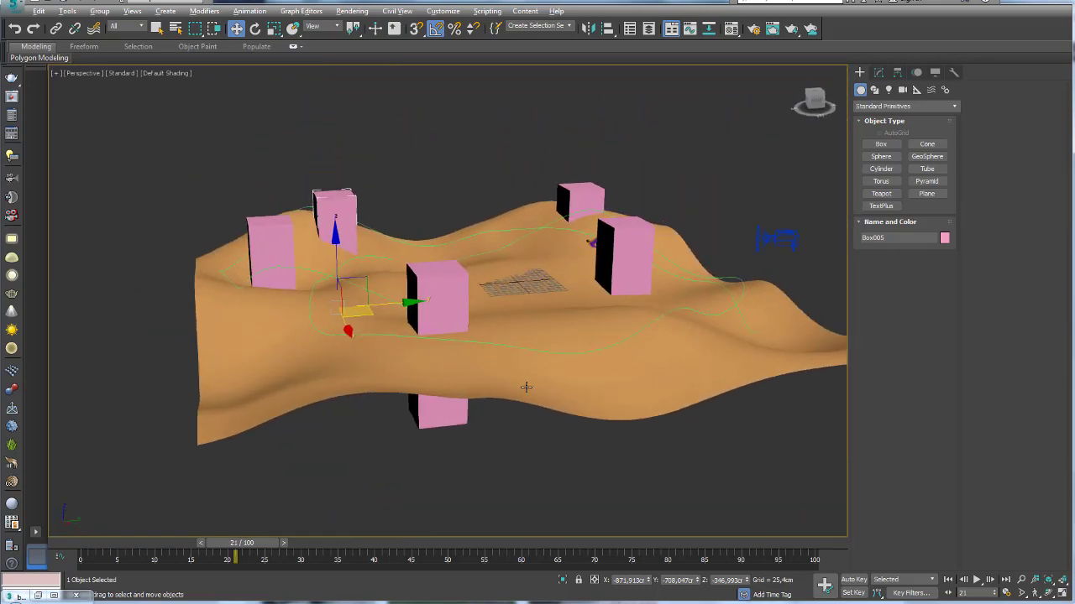
middle_click_drag(525, 387, 351, 481, "alt")
mouse_move(236, 552)
left_mouse_down()
mouse_move(395, 551)
mouse_move(263, 551)
mouse_move(134, 572)
left_mouse_up()
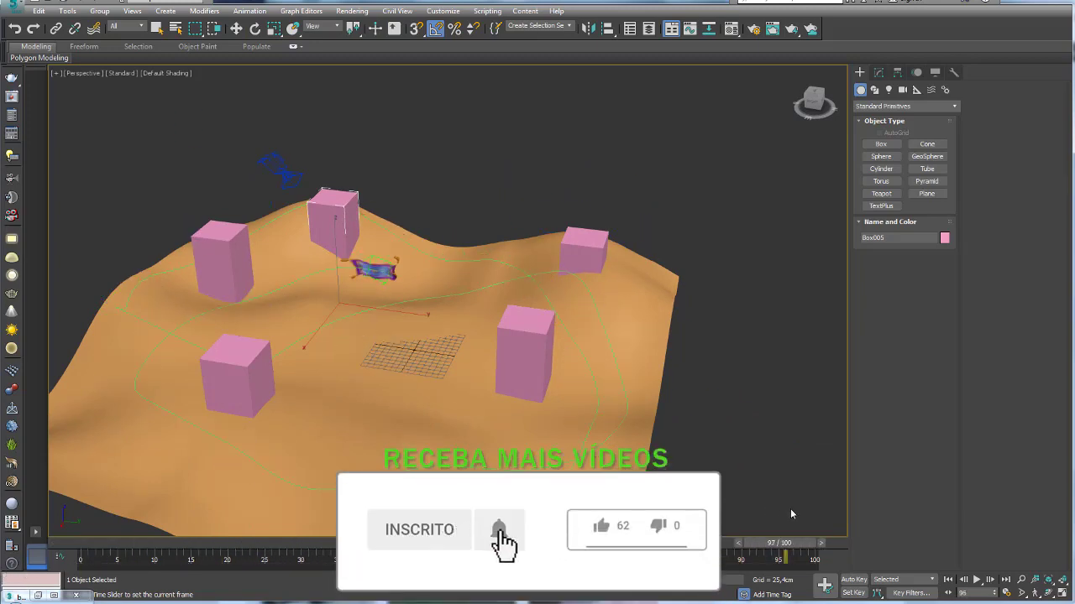
Orbit and zoom around the terrain, then scrub to frame 59 to review the flight
key("w")
mouse_move(675, 422)
middle_mouse_down("alt")
mouse_move(719, 355)
mouse_move(610, 314)
mouse_move(573, 266)
middle_mouse_up("alt")
scroll(641, 307, "down", 5)
scroll(554, 368, "up", 4)
scroll(554, 367, "up", 3)
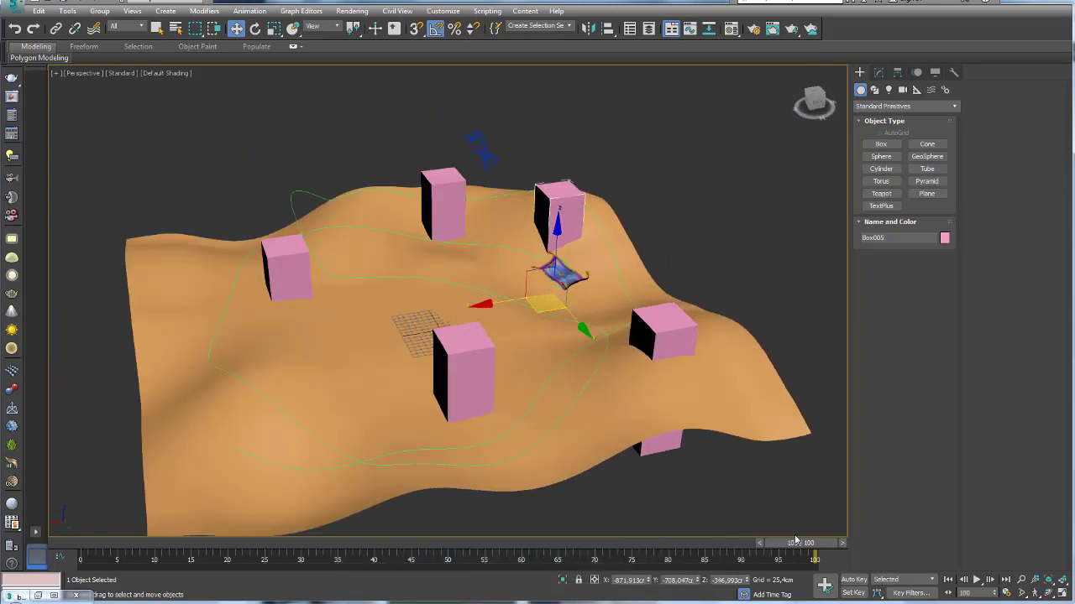
left_click_drag(796, 540, 523, 554)
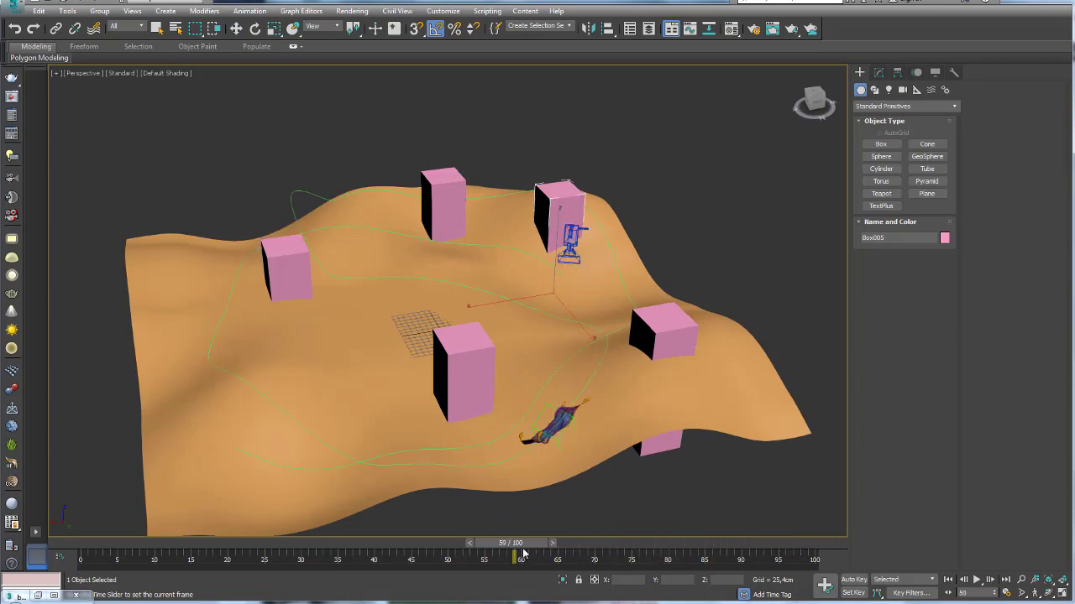